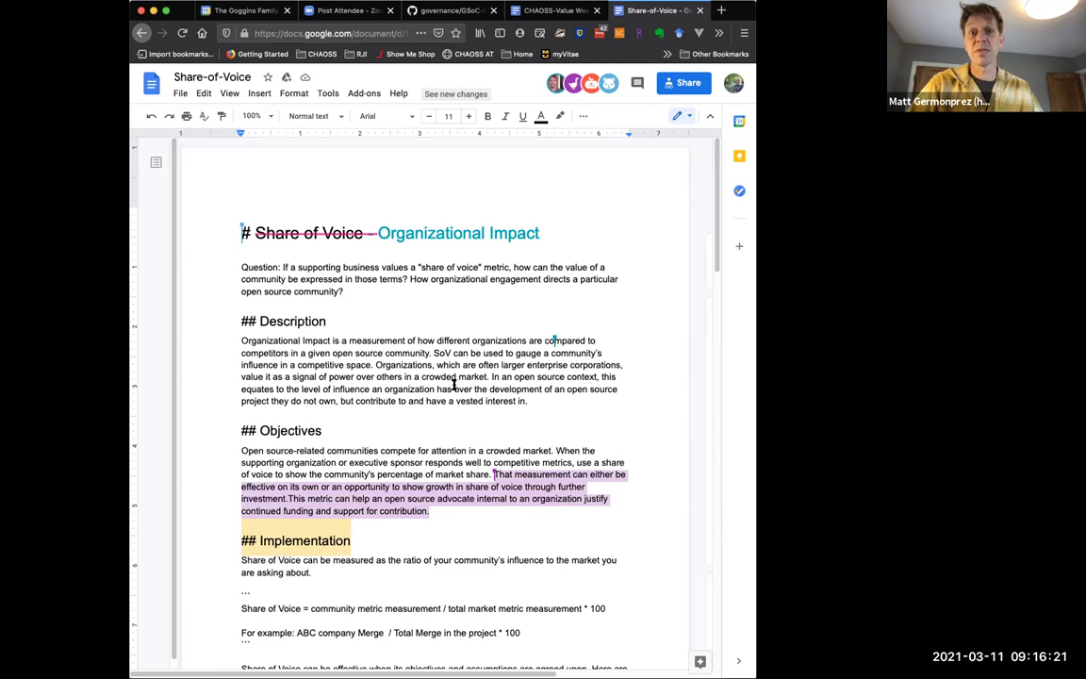
Add a comment to the whole "Share of Voice - Organizational Impact" title reading "see notes from March 11, 2021 meeting of Value Working group.".
triple_click(530, 232)
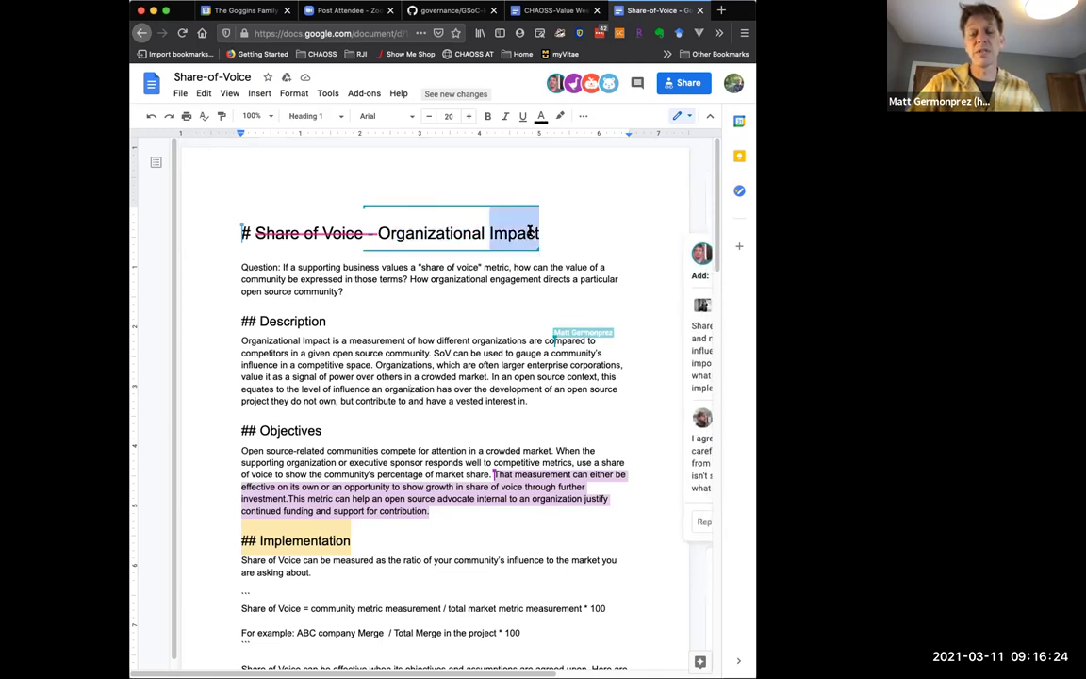
click(260, 94)
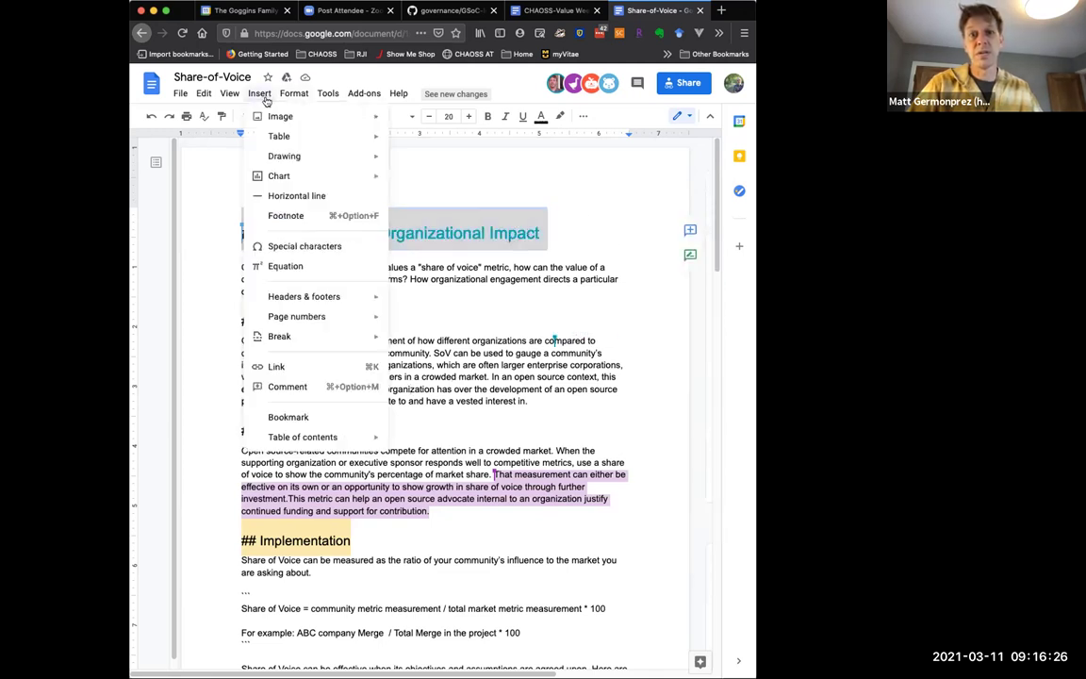
click(311, 385)
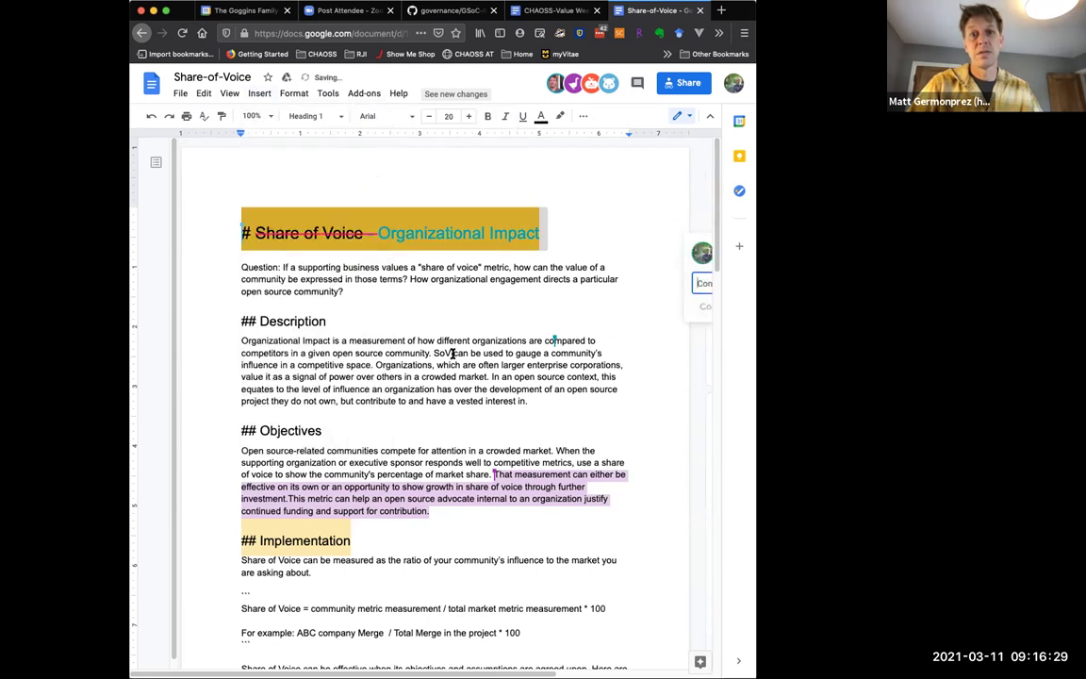
text(see n)
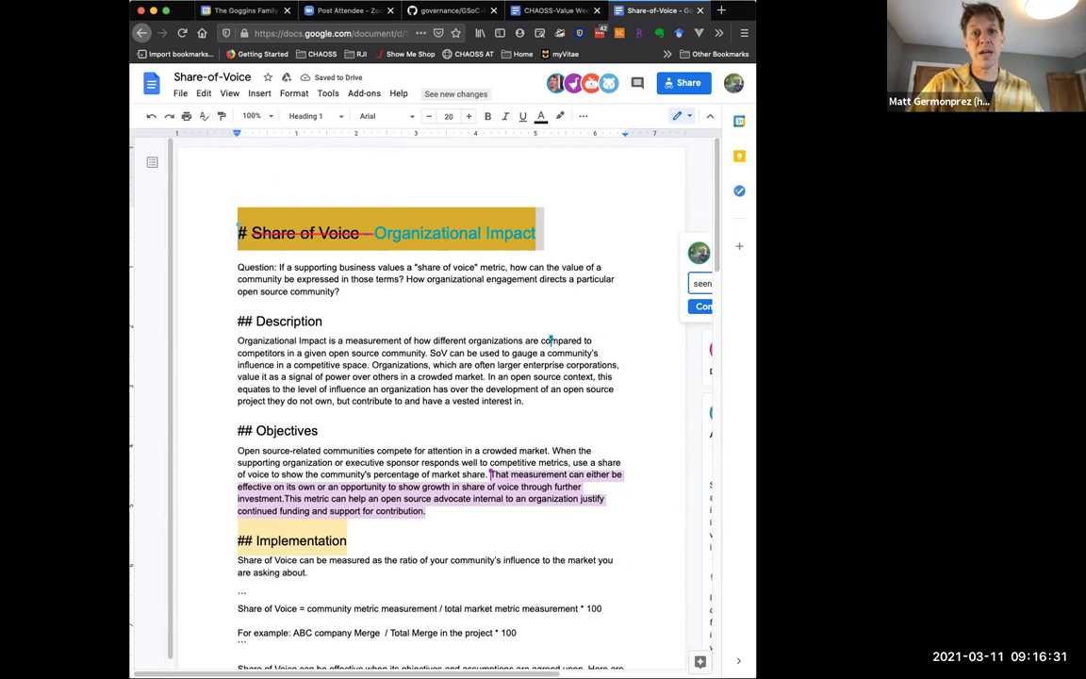
text(otes)
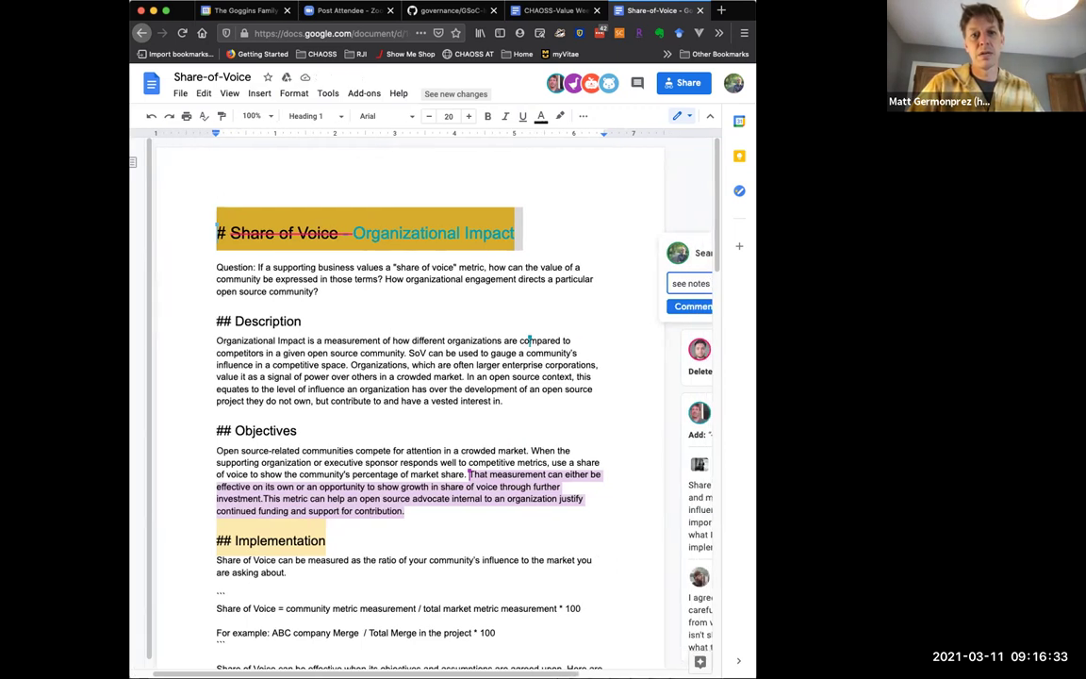
text( from Mar)
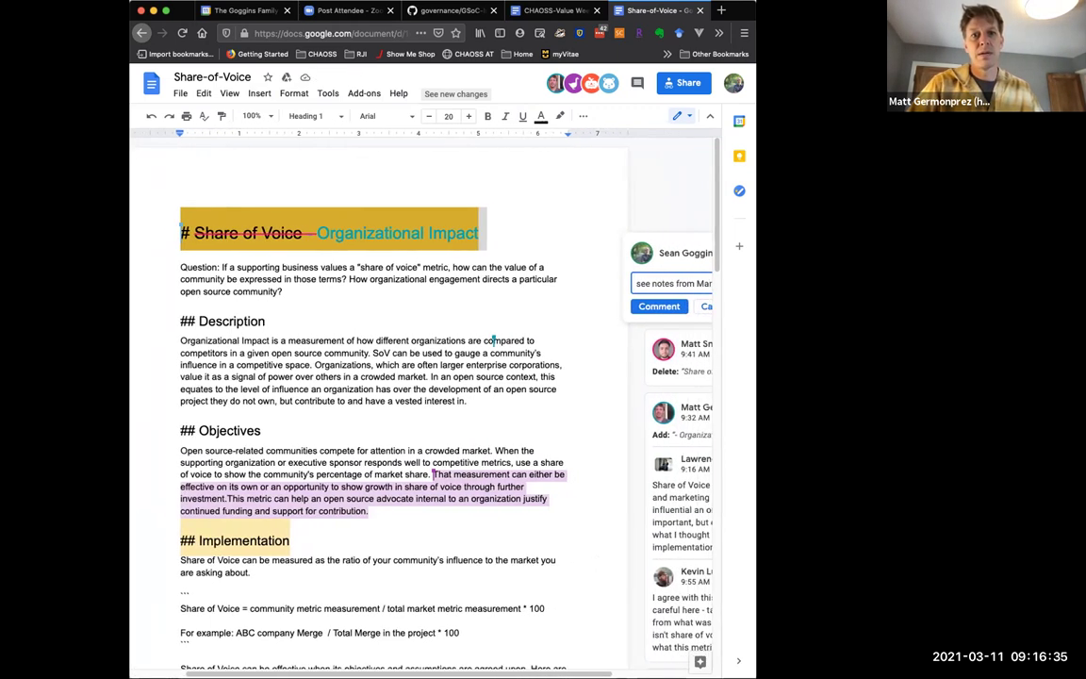
text(ch 11, 2021)
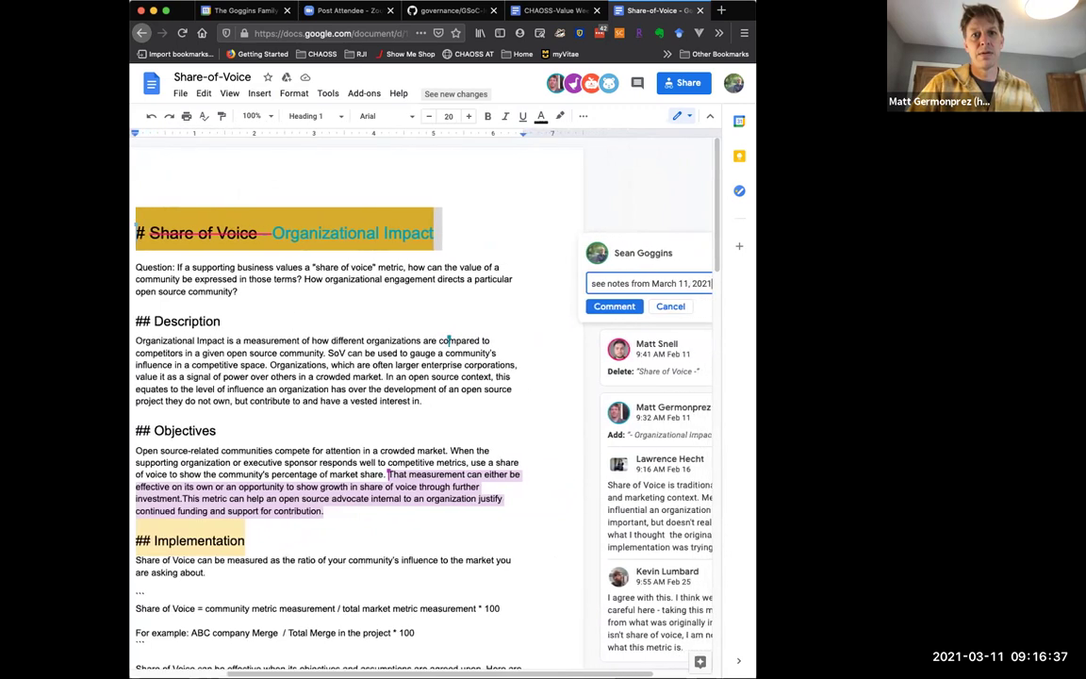
text(meeting of V)
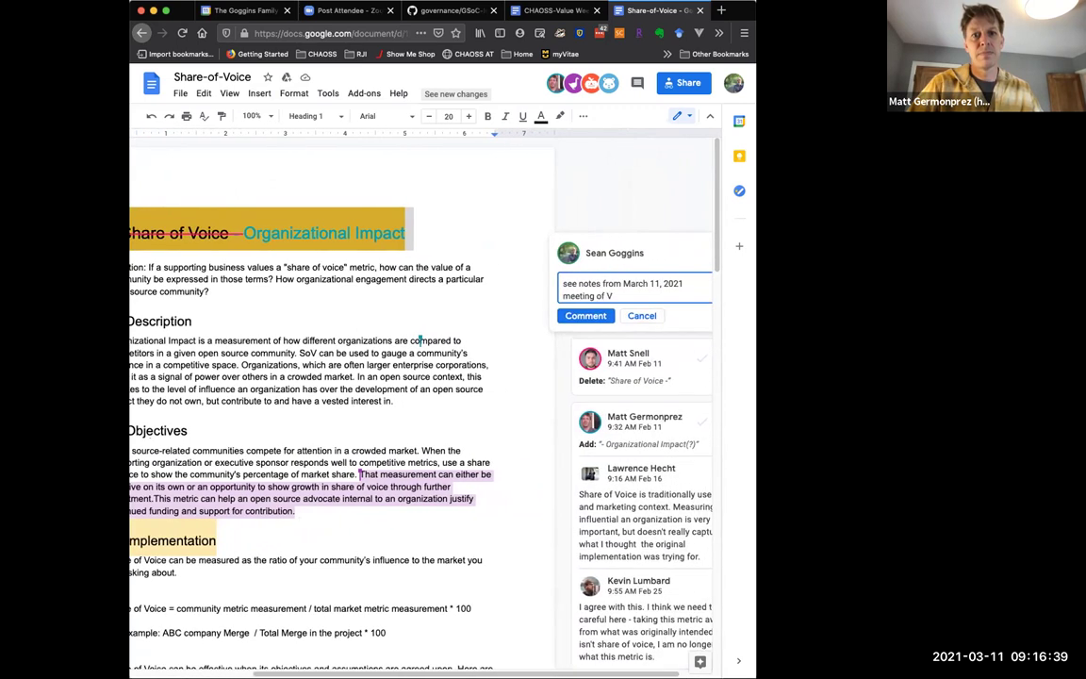
text(alue Working group.)
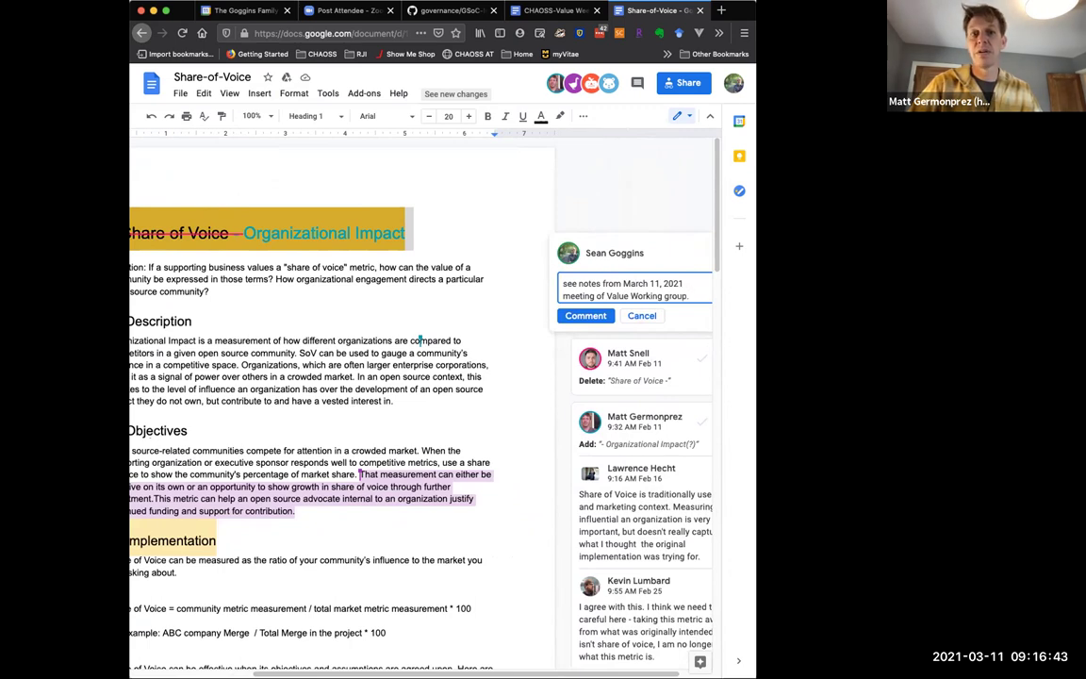
click(586, 316)
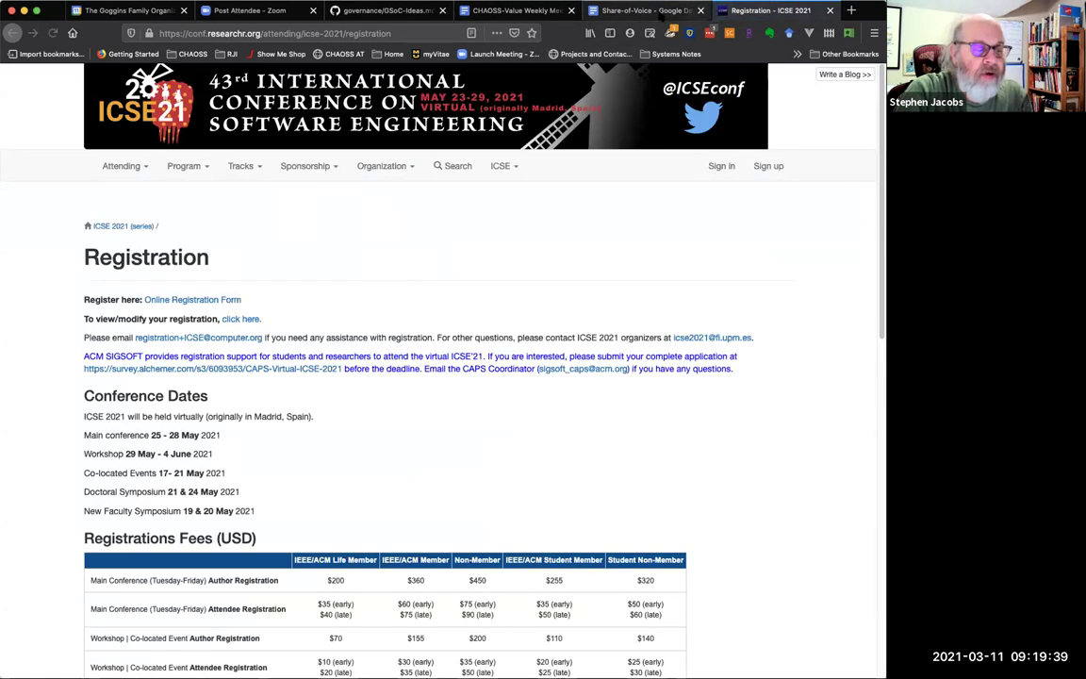
Switch to the CHAOSS-Value Weekly Meeting Notes document and bring up the discussion topics for March 11, 2021.
click(595, 11)
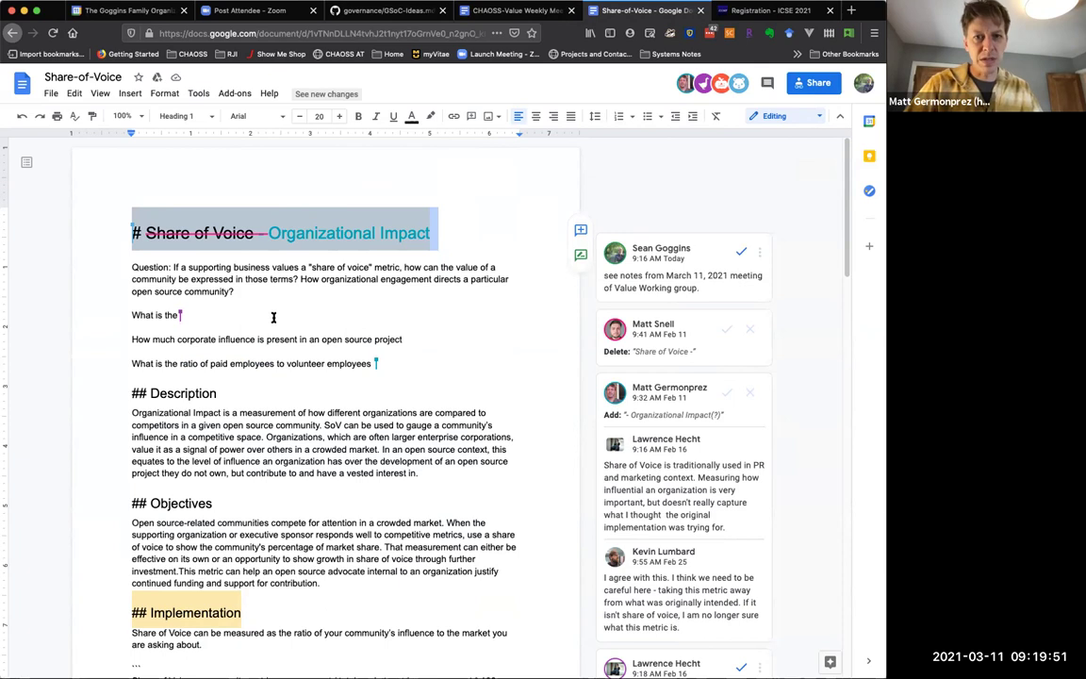
click(472, 12)
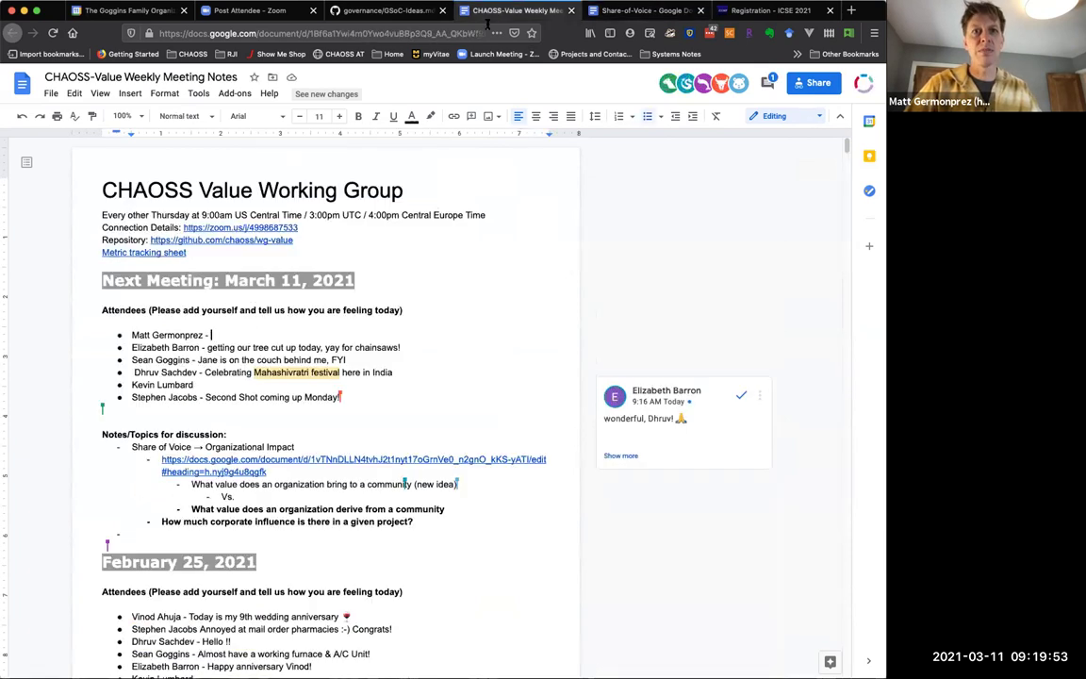
scroll(406, 406, down, 2)
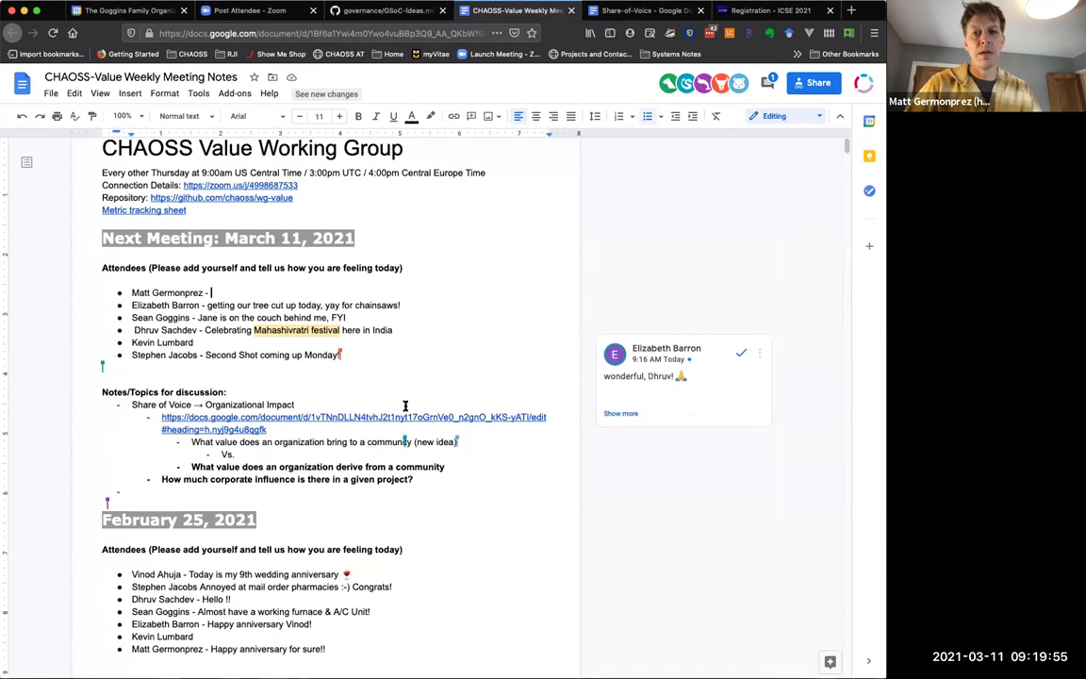
scroll(406, 406, down, 1)
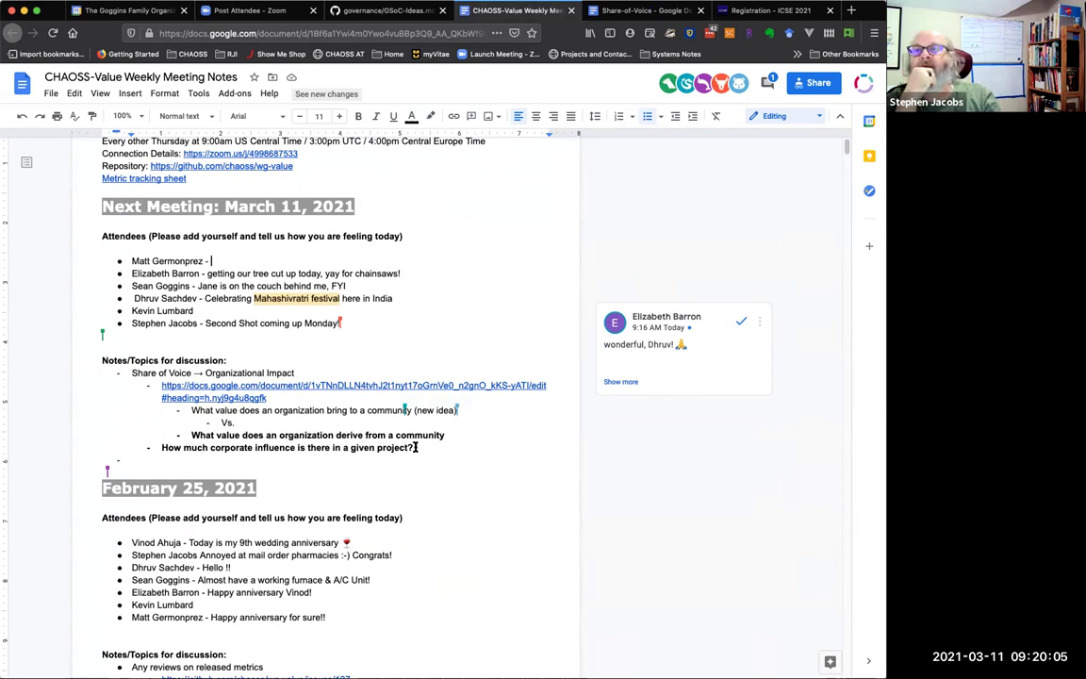
click(420, 448)
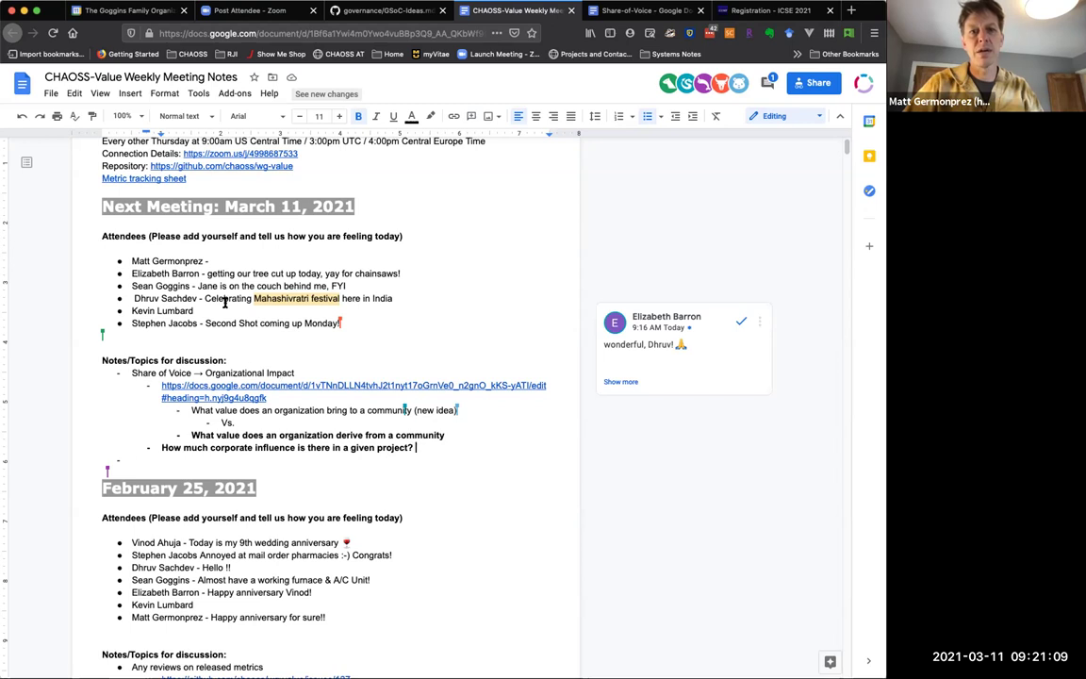
click(131, 94)
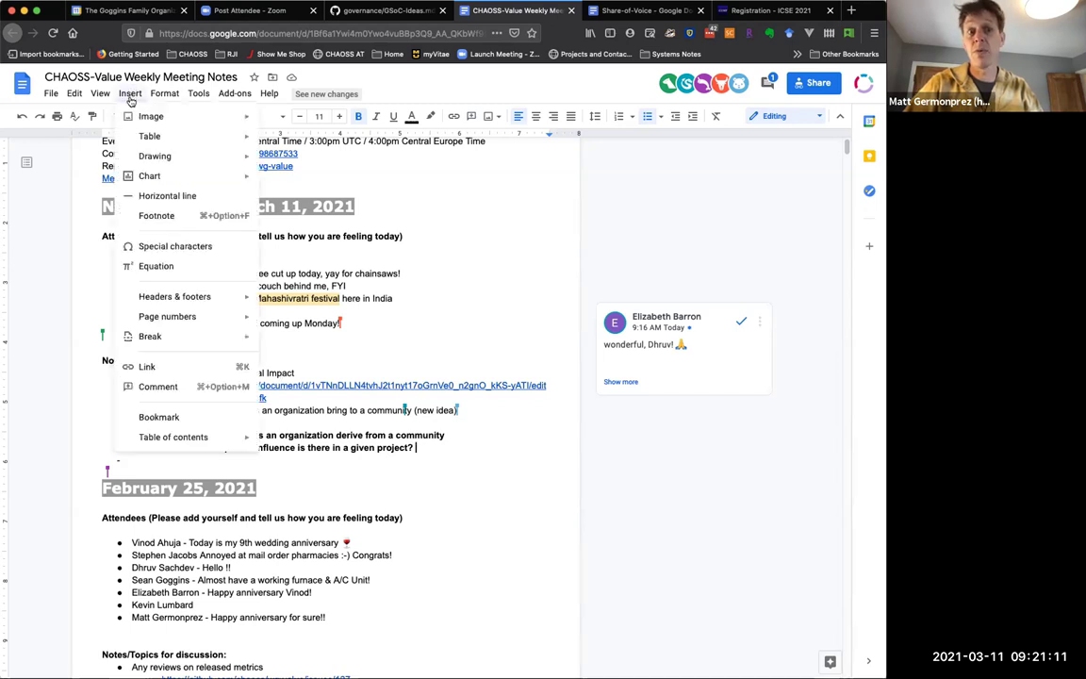
mouse_move(151, 175)
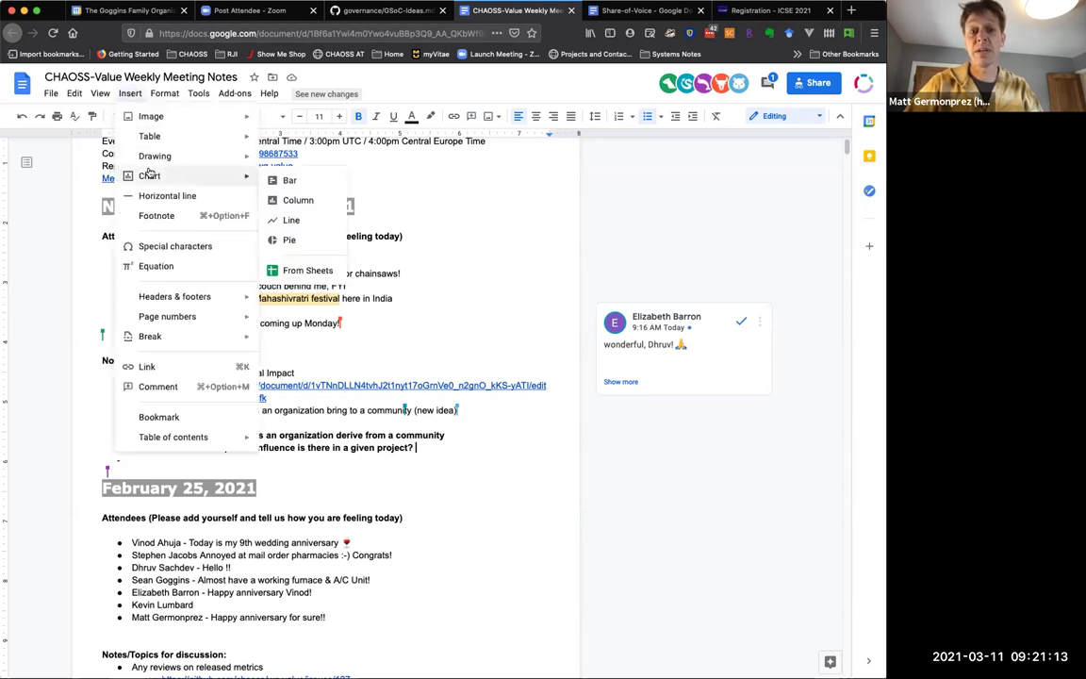
click(342, 416)
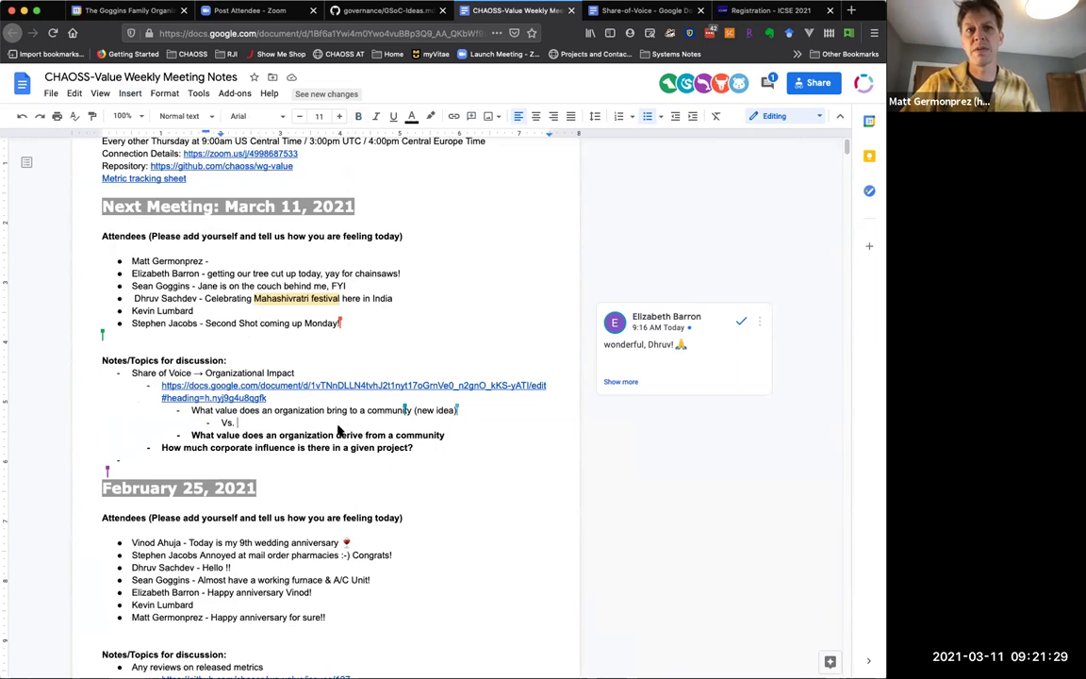
Comment on "What value does an organization derive from a community", asking which organizations make significant contributions assuming an elephant factor greater than 1.
double_click(375, 435)
triple_click(374, 436)
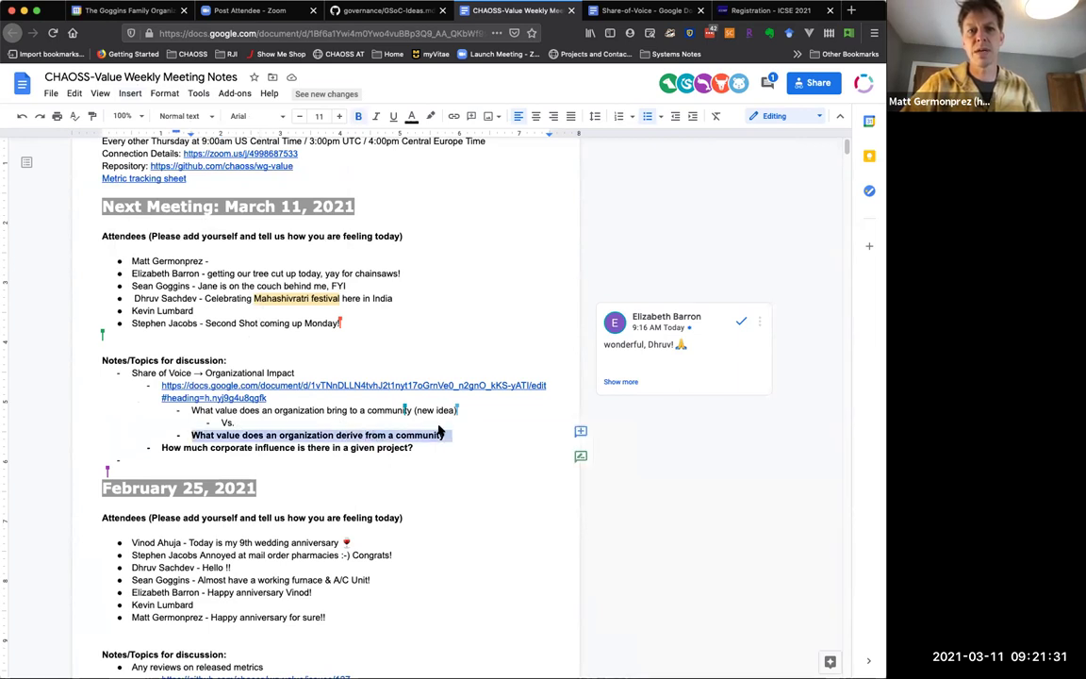
click(581, 431)
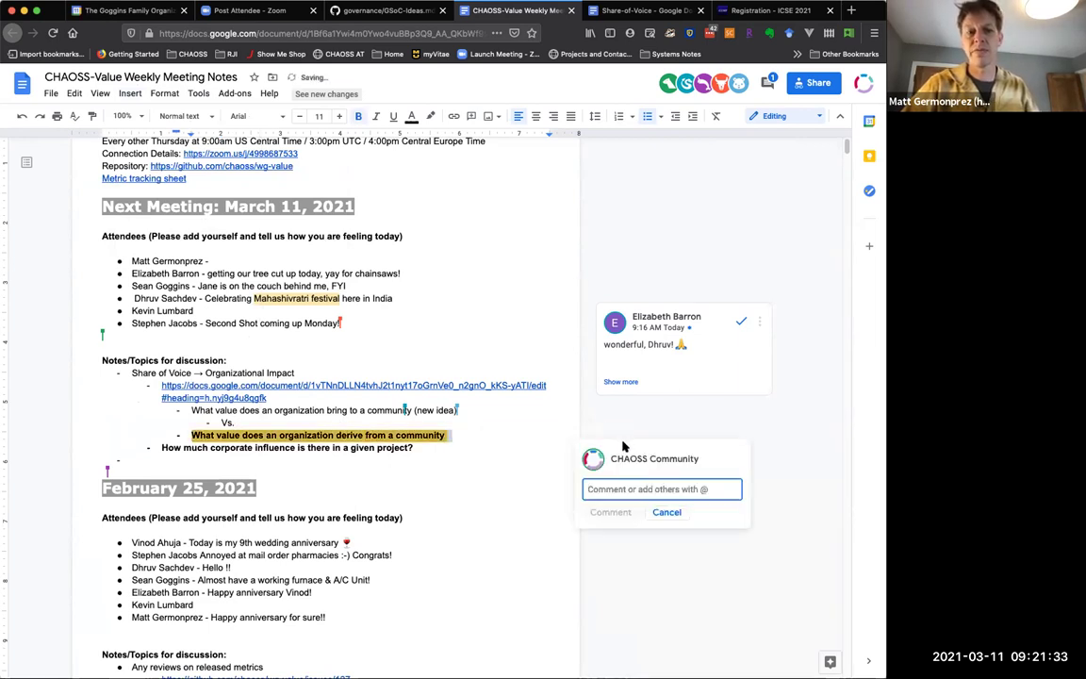
text(This is starting to sound something like, "assuming an elephant factor (current CHAOSS metric) greater than 1, which organizations are making significant contributions to a project?)
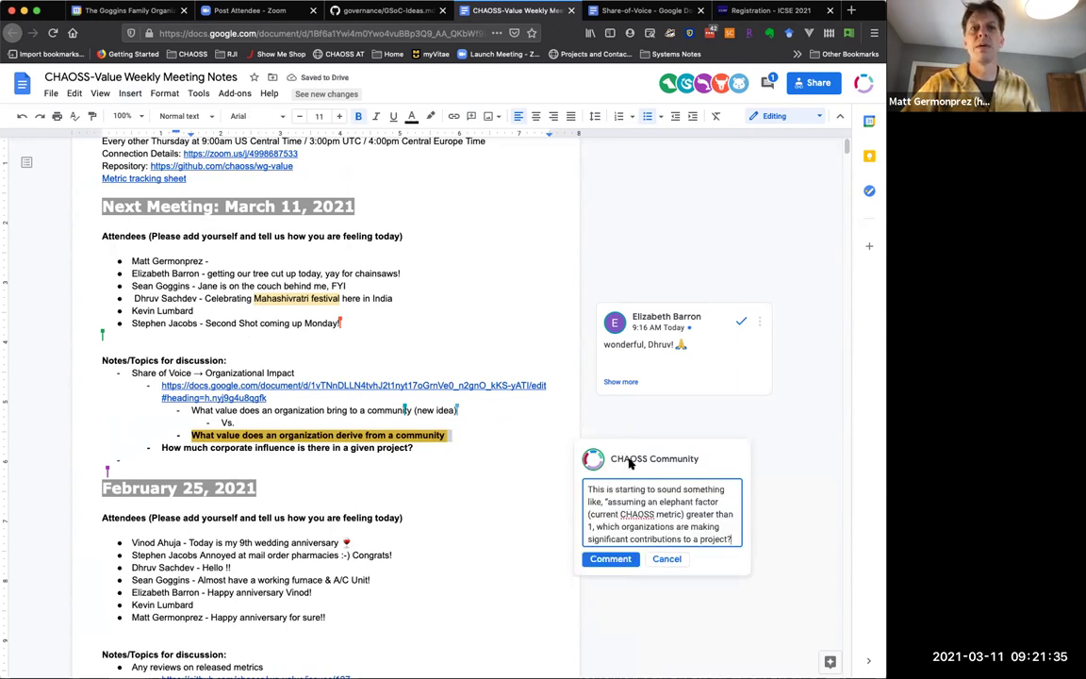
click(611, 559)
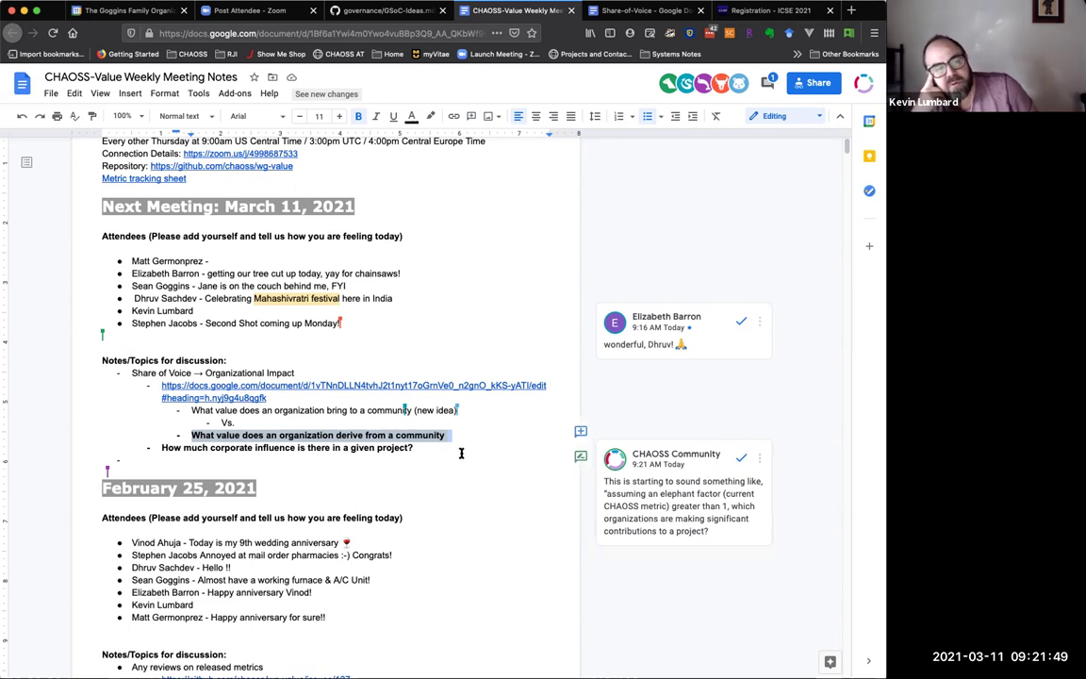
Post the same elephant factor comment on "How much corporate influence is there in a given project?" and resolve the duplicate on the line above.
triple_click(416, 449)
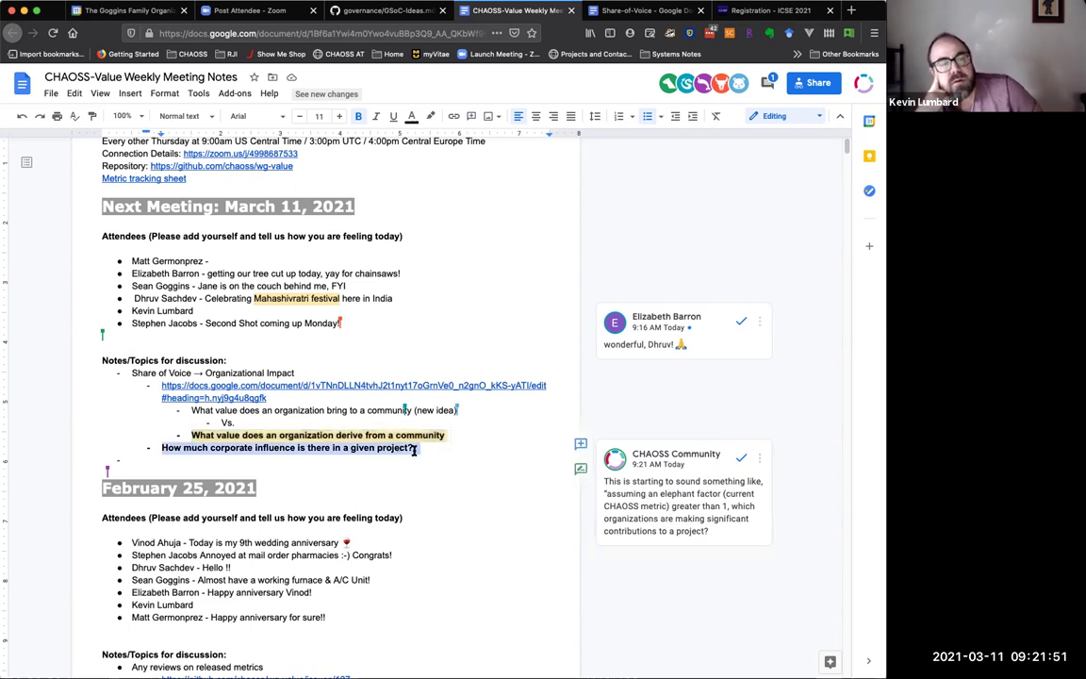
click(578, 443)
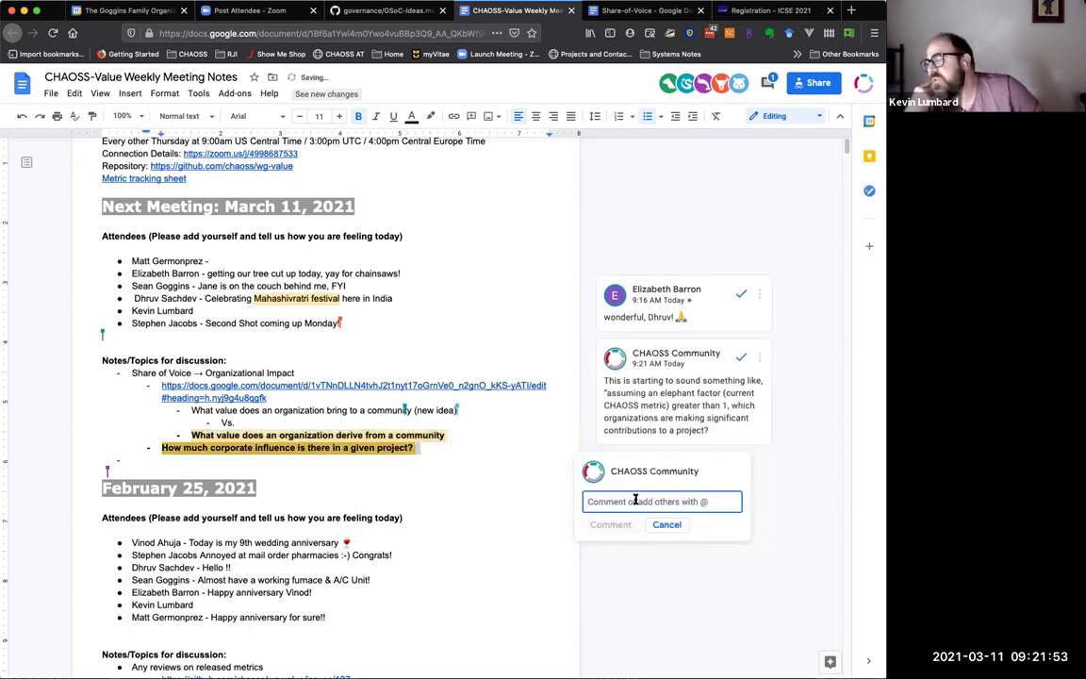
text(This is starting to sound something like, "assuming an elephant factor (current CHAOSS metric) greater than 1, which organizations are making significant contributions to a project?)
click(611, 572)
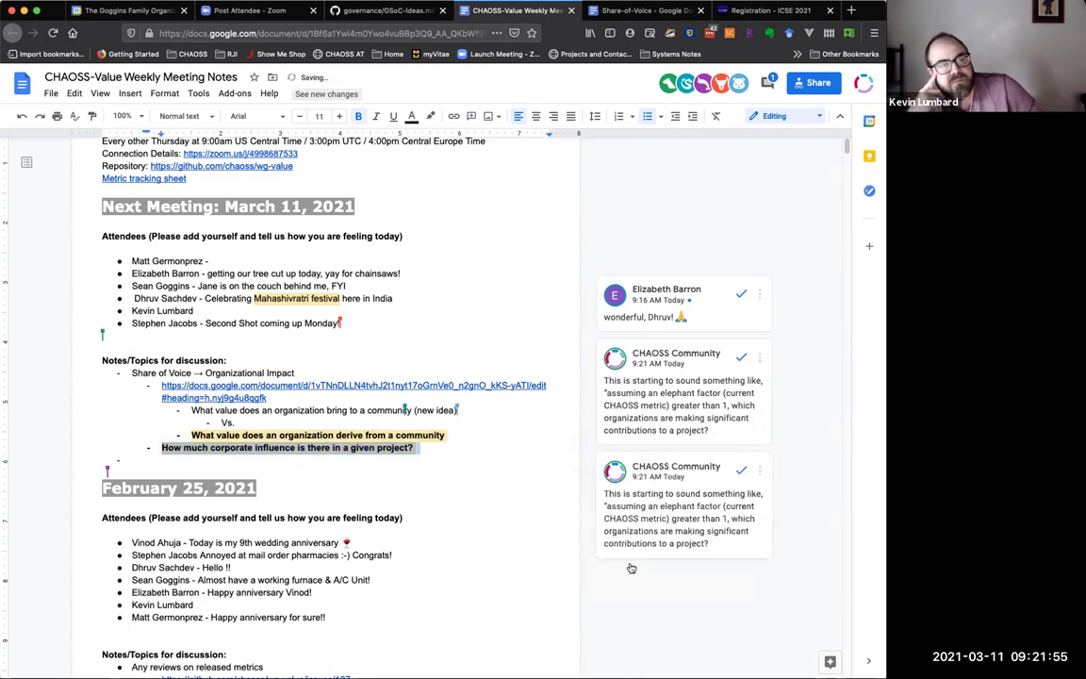
click(741, 357)
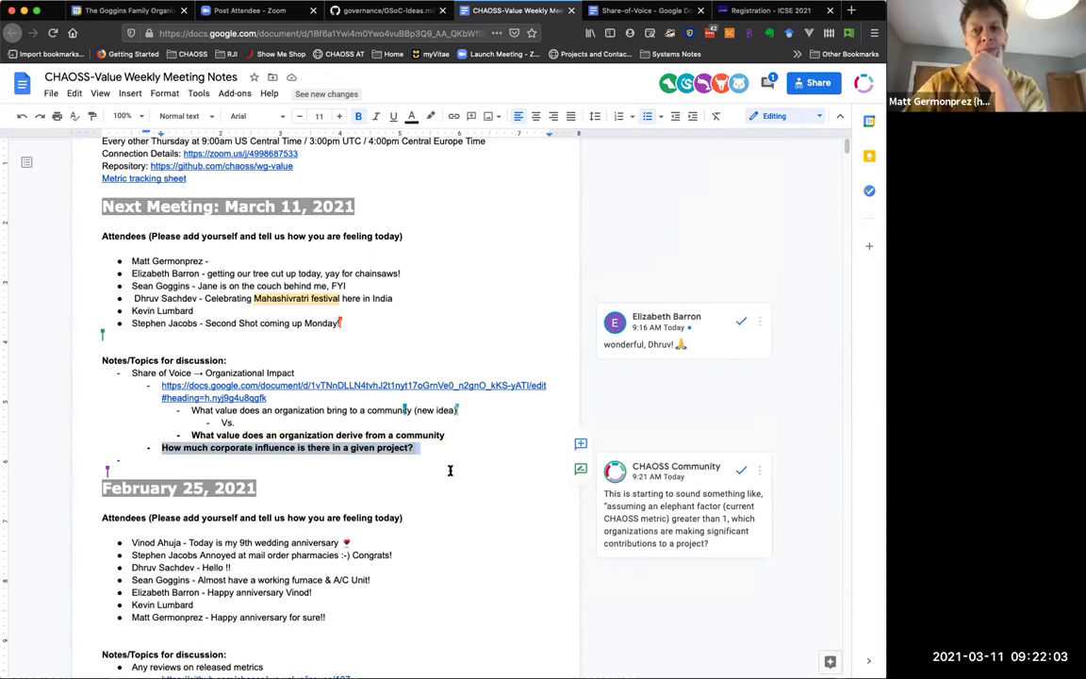
Open the meeting notes under the default Google account and return to the March 11, 2021 discussion topics.
click(864, 84)
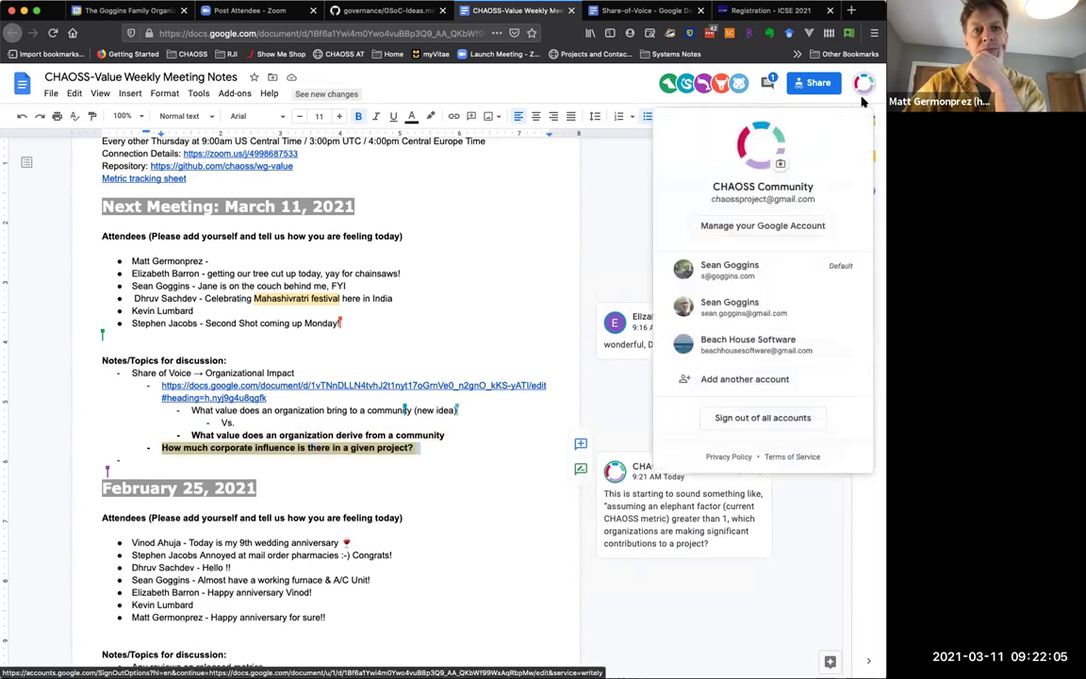
click(762, 269)
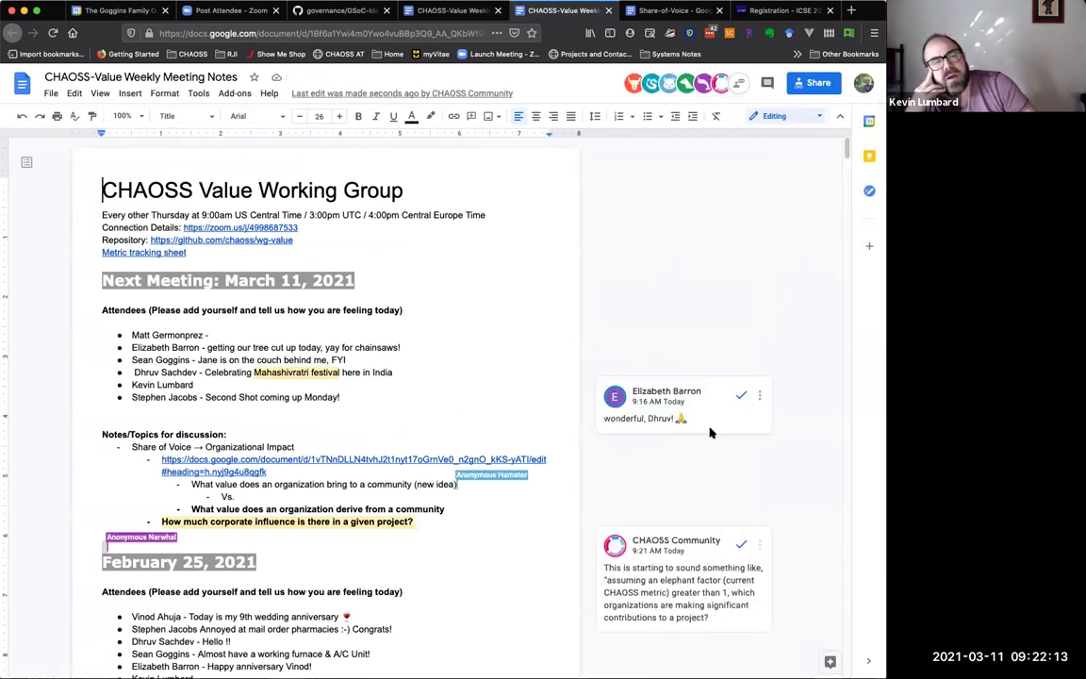
scroll(683, 430, down, 2)
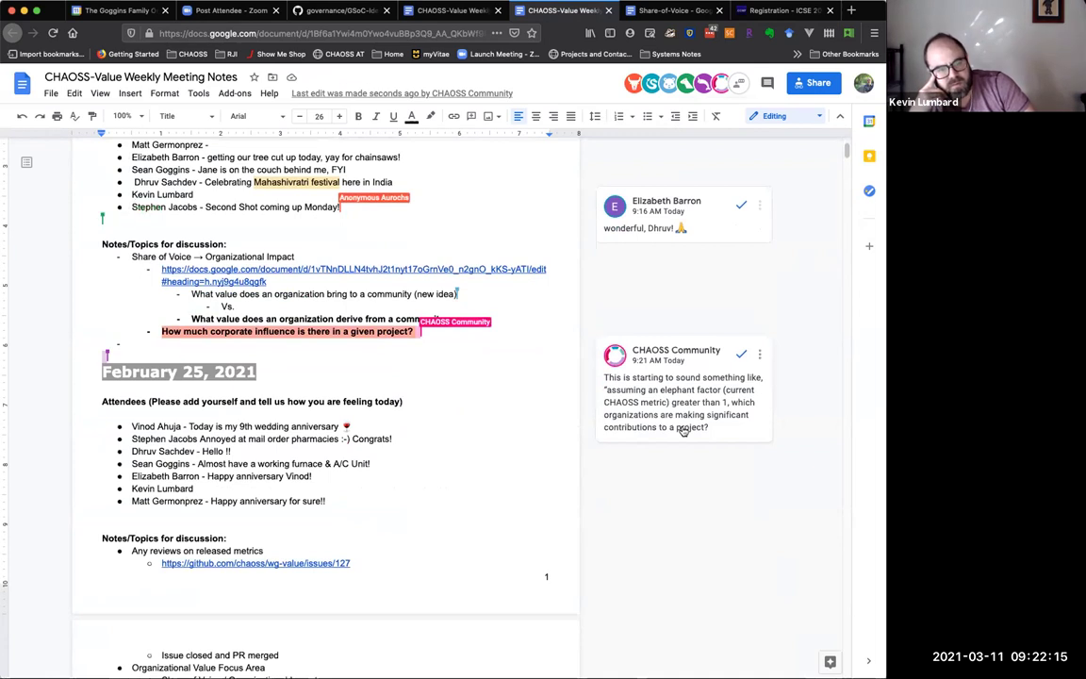
scroll(684, 430, up, 1)
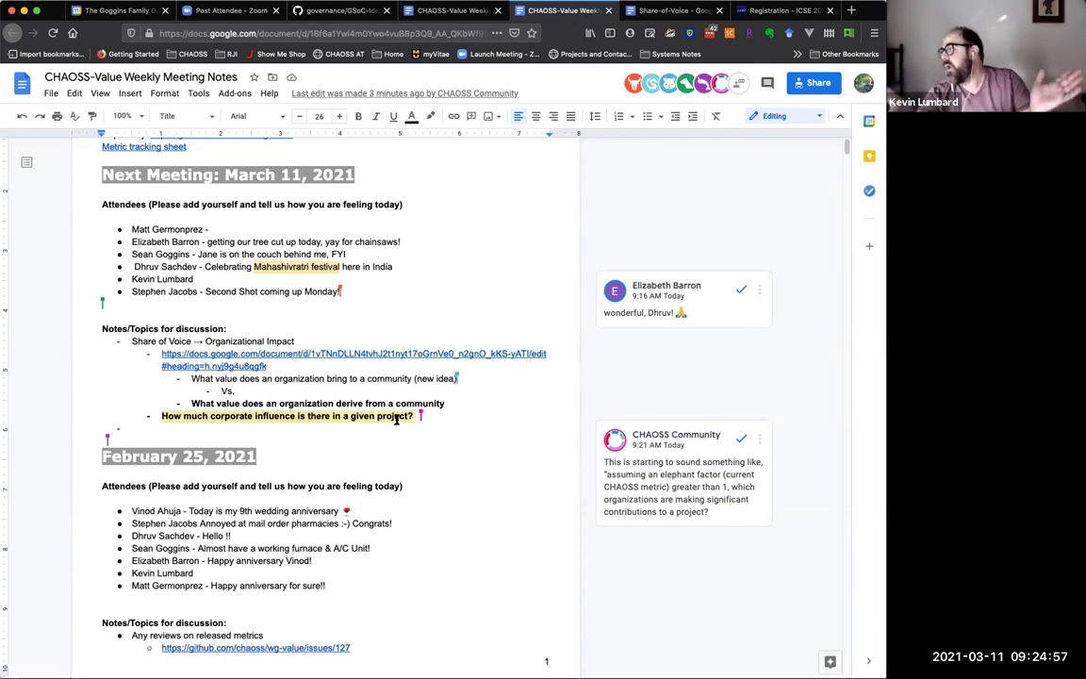
Reply to the elephant factor comment with "So, the difference to current metrics is that "enumeration" of the organizations.".
click(606, 487)
click(620, 536)
text(So, the difference to current metrics is that "enumeration" of the organizations.)
click(601, 590)
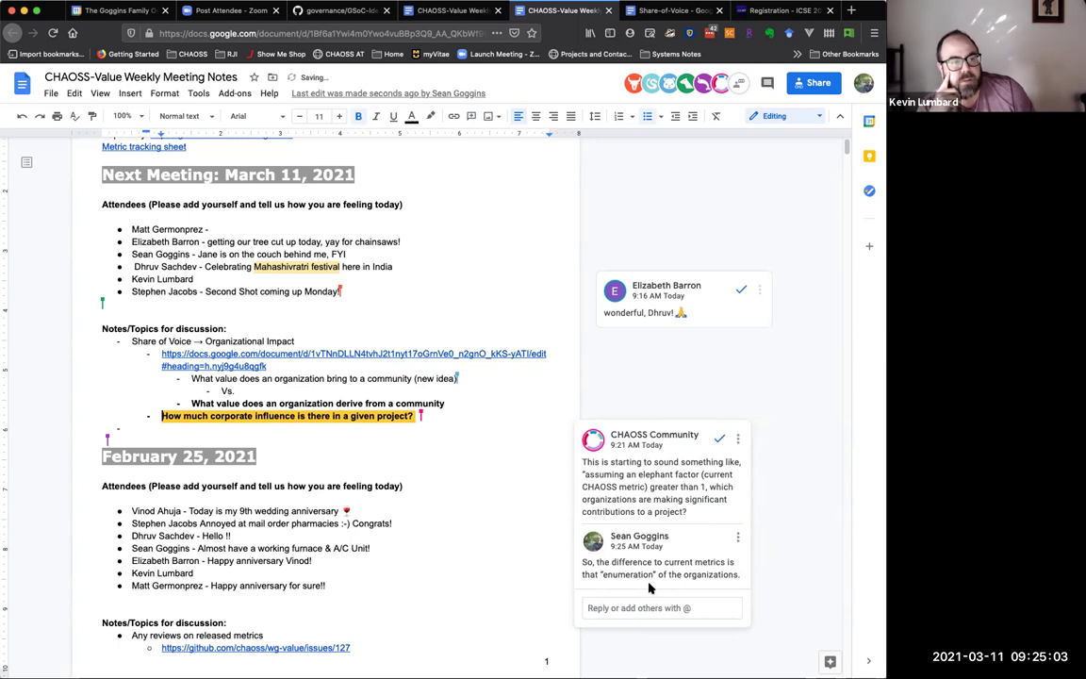
Reply in-thread with "If we work at the "ecosystem" level, I think there's a parameter that "bounds" the ecosystem as a collection of projects, or enumeration of repositories".
click(633, 607)
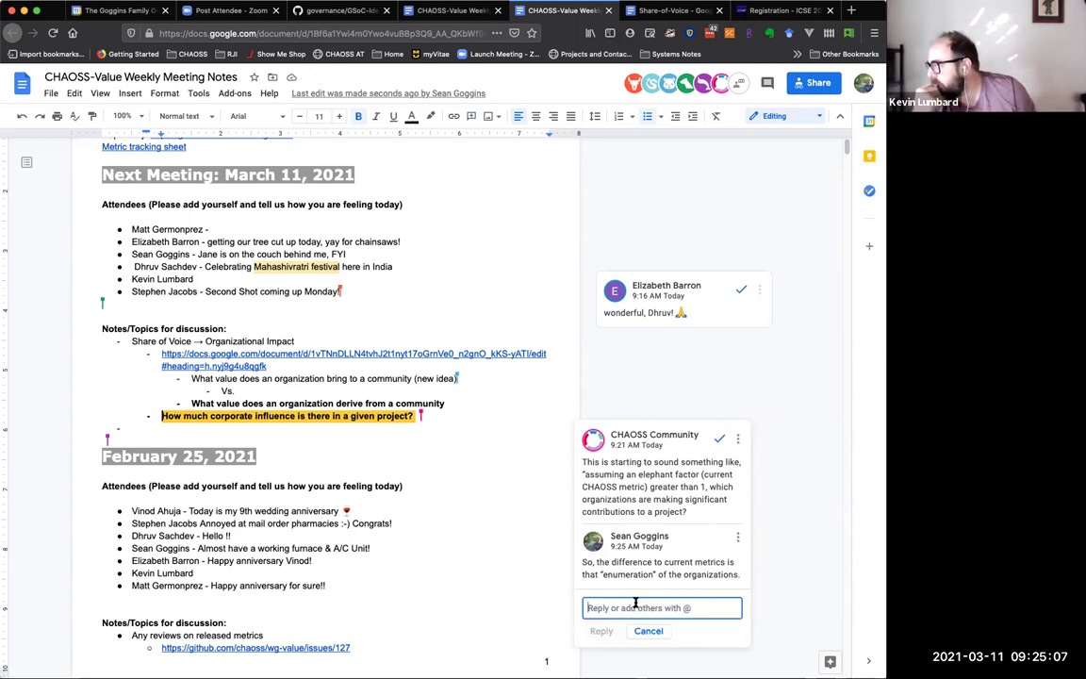
text(If w)
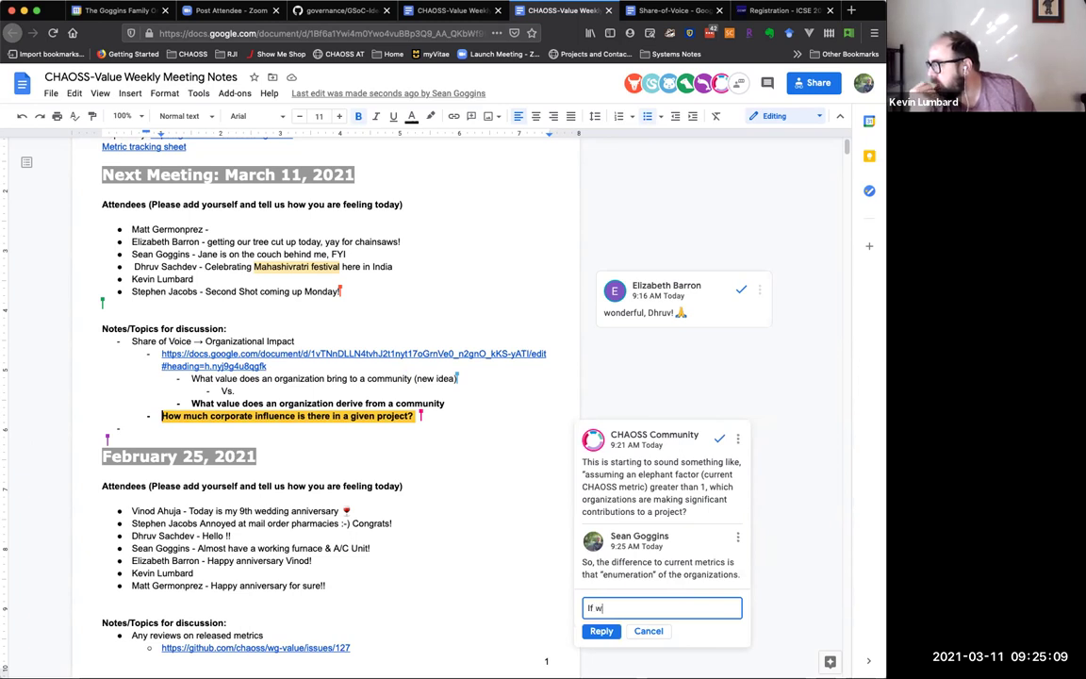
text(e work at the )
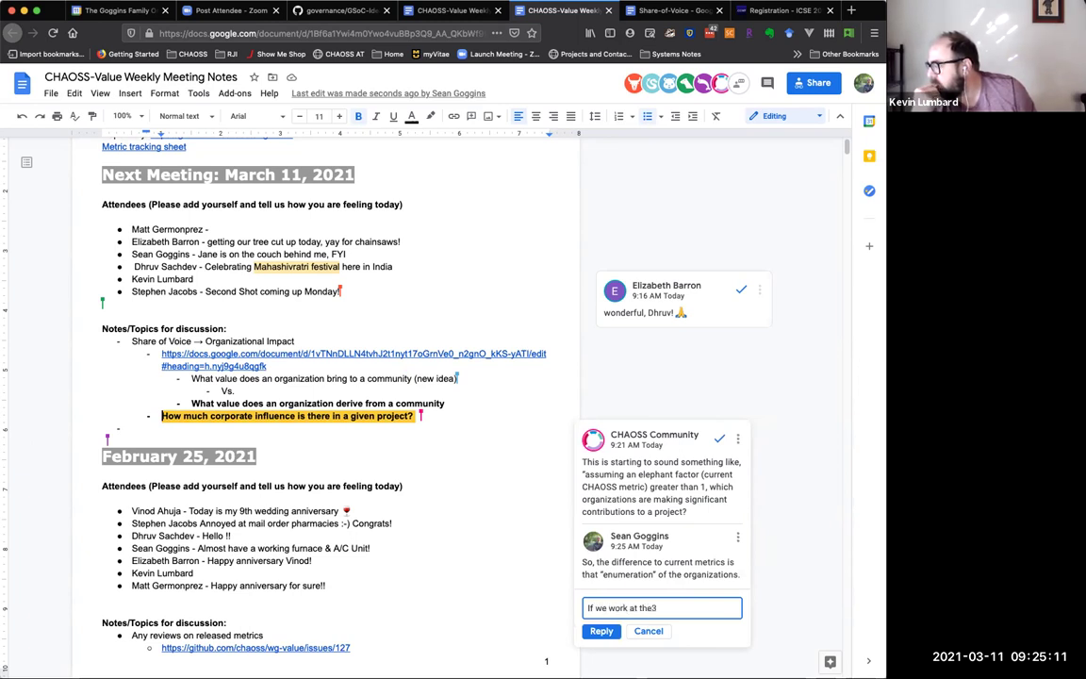
text("eco)
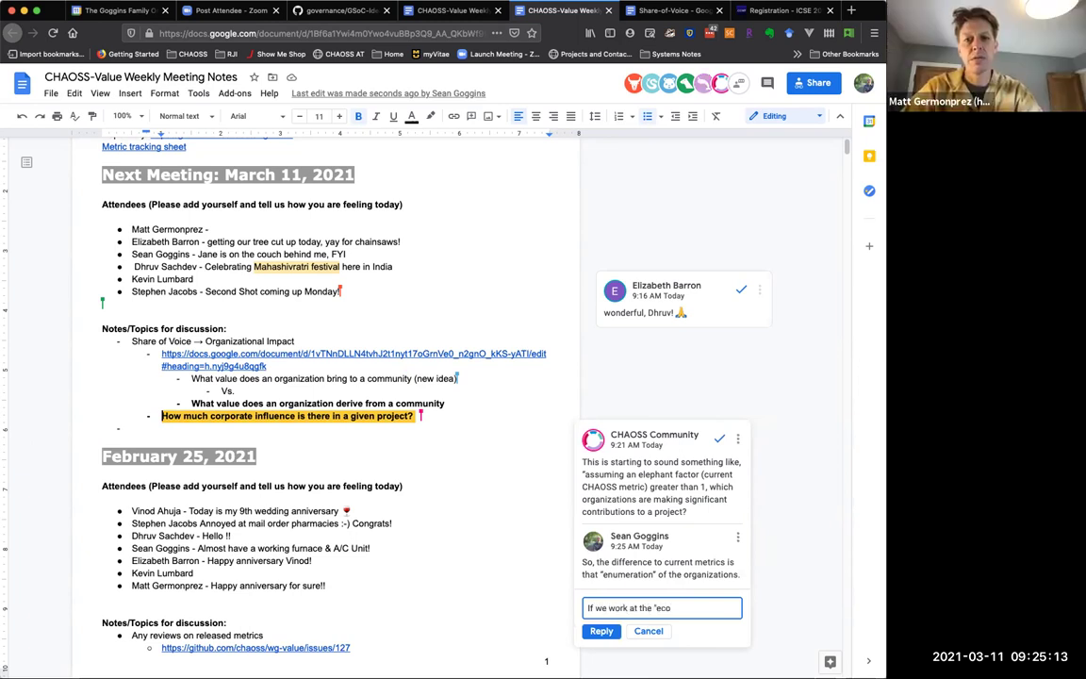
text(system" level, I )
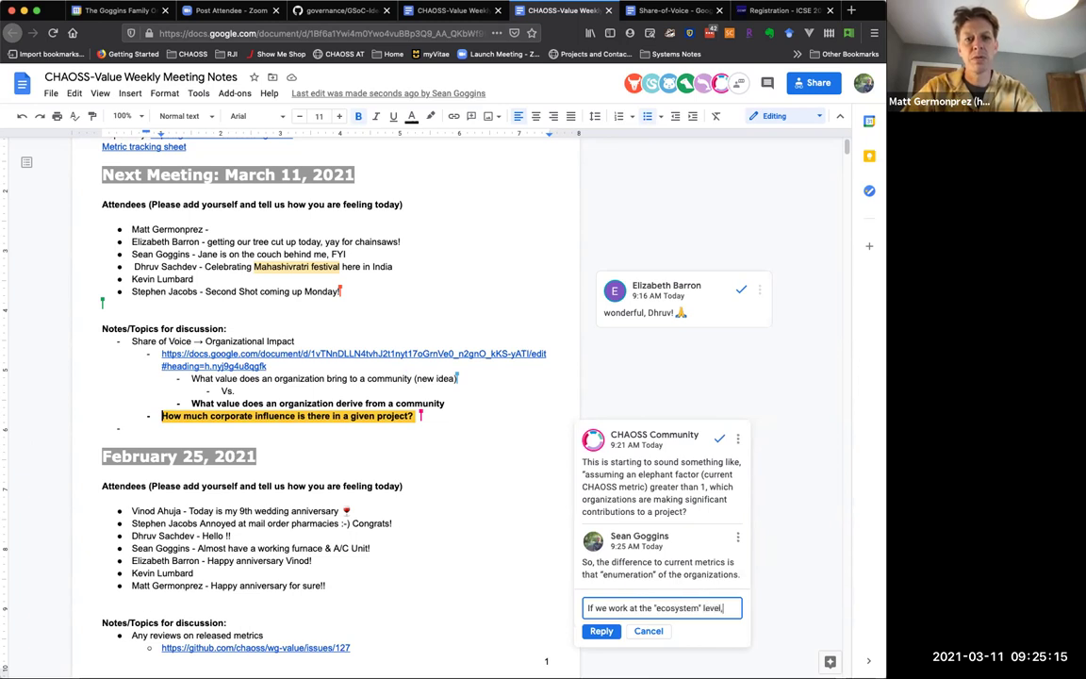
text(think )
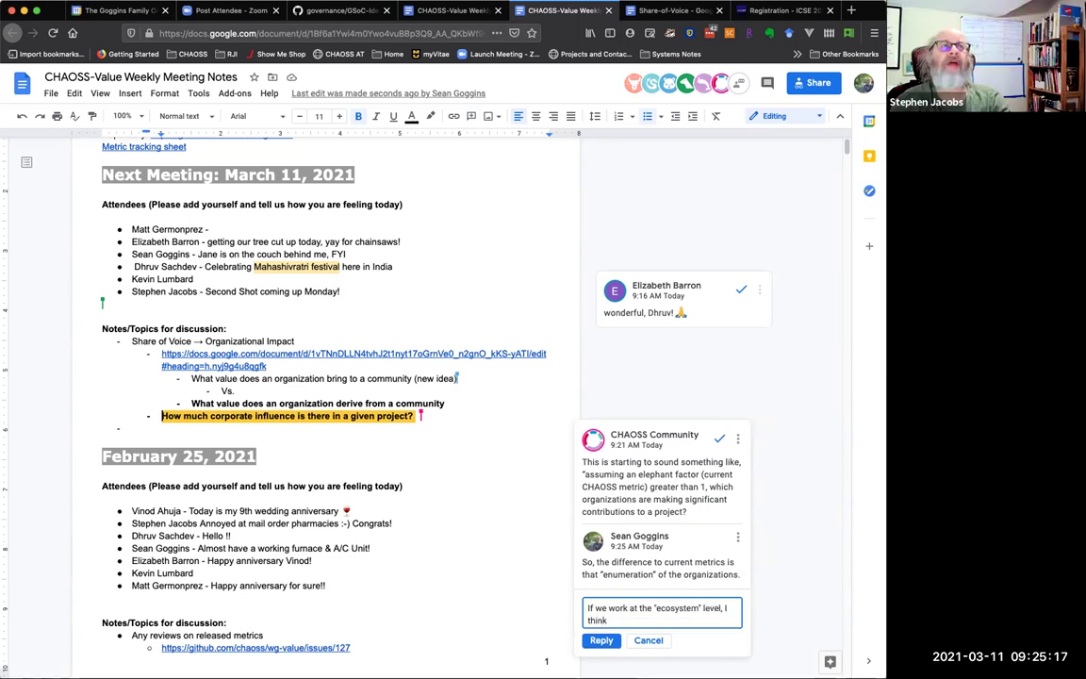
text(there's a para)
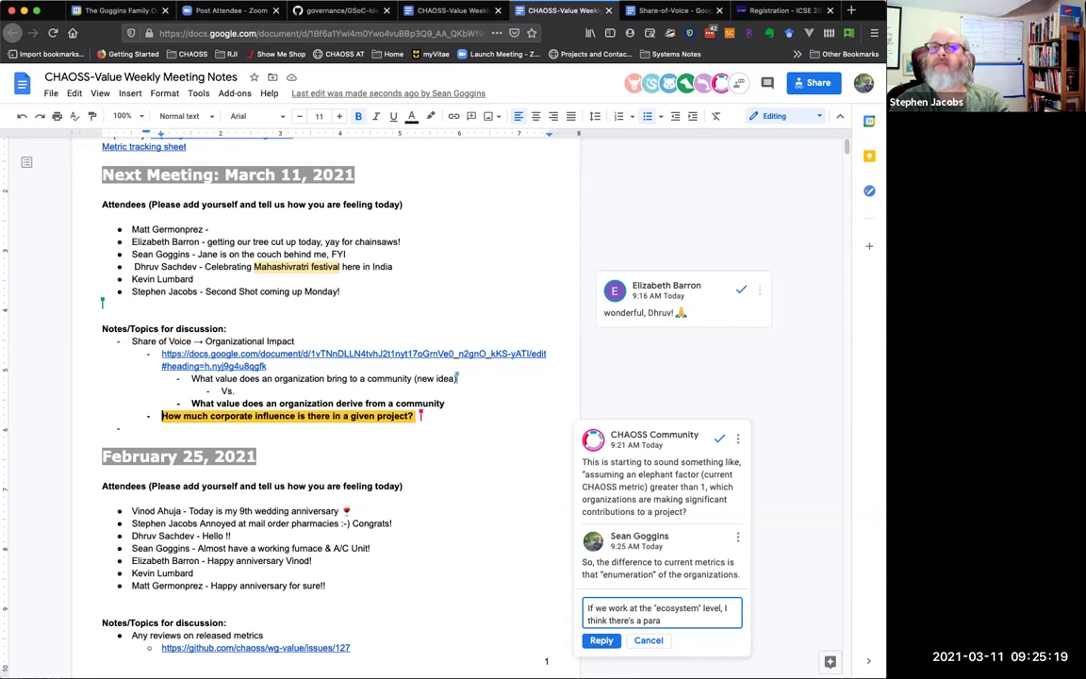
text(meter that )
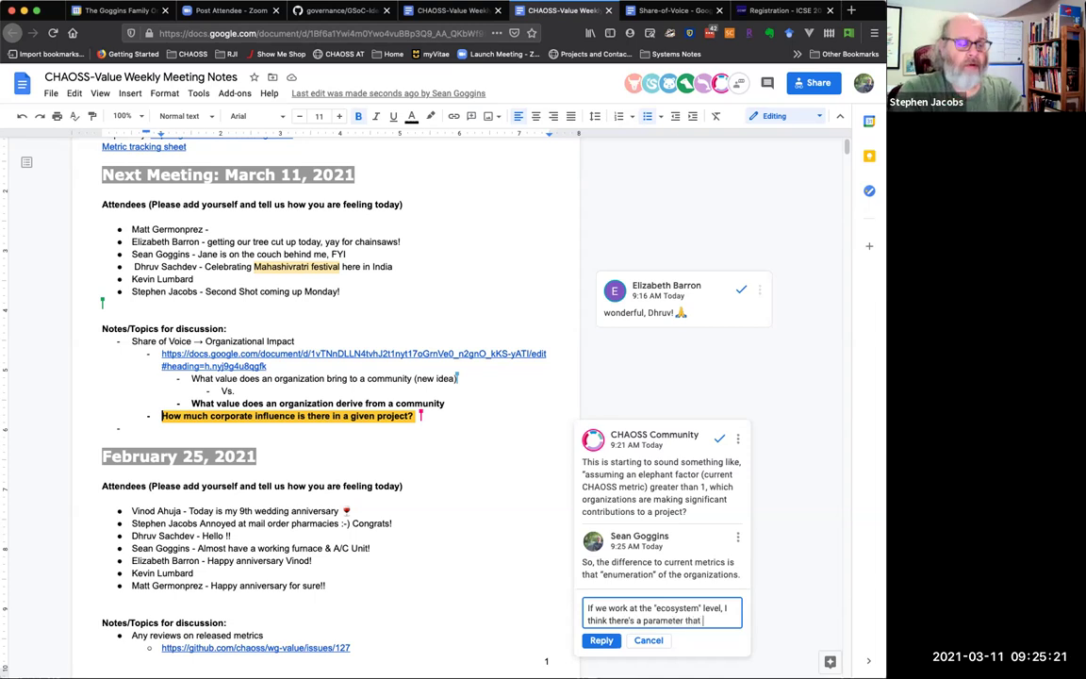
text("bounds" the e)
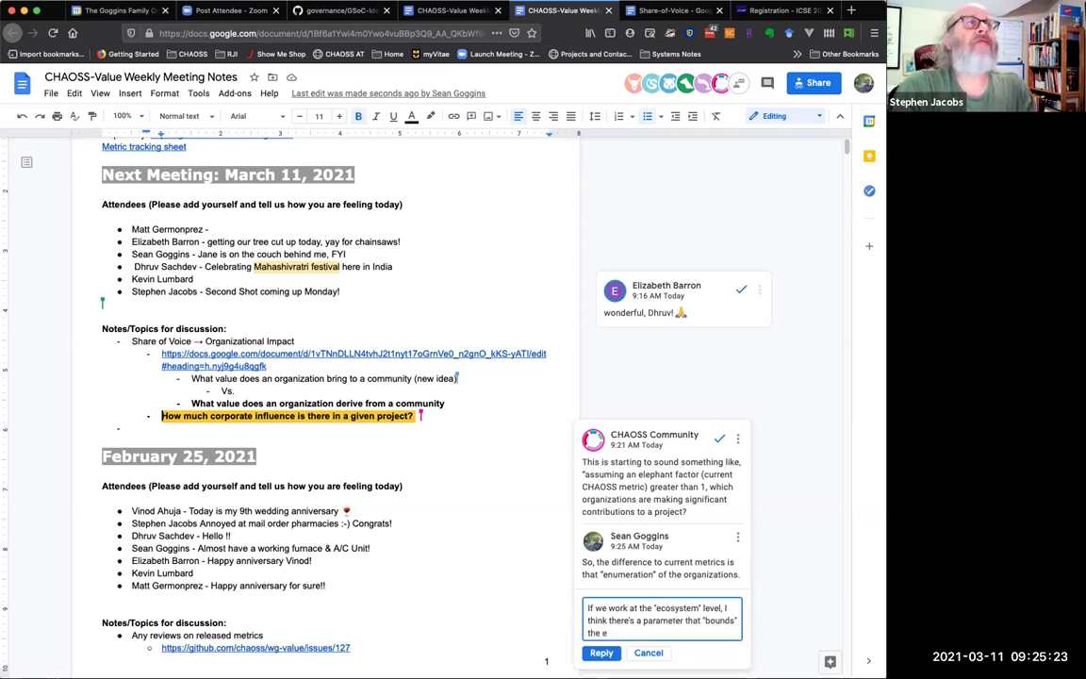
text(cosystem as a)
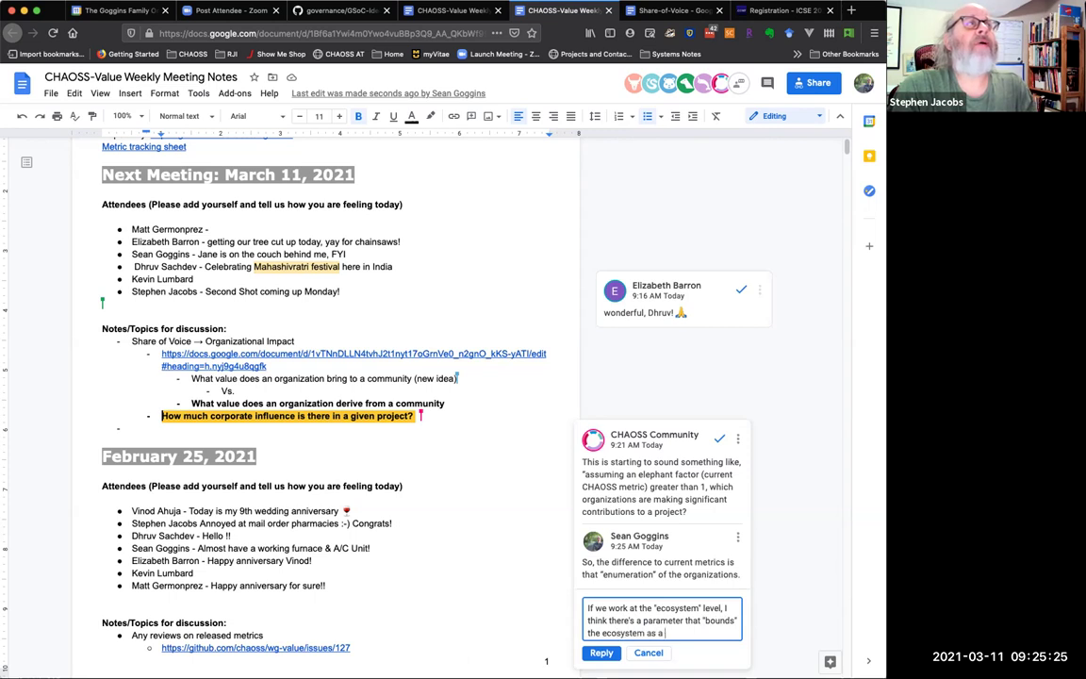
text( collection o)
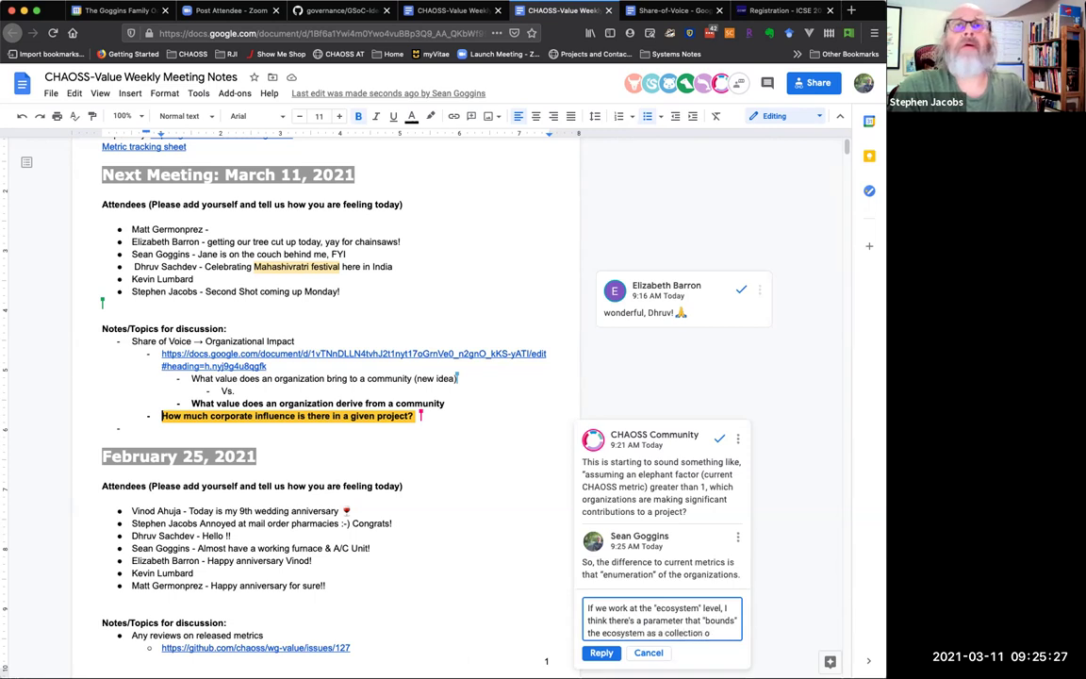
text(f projects,)
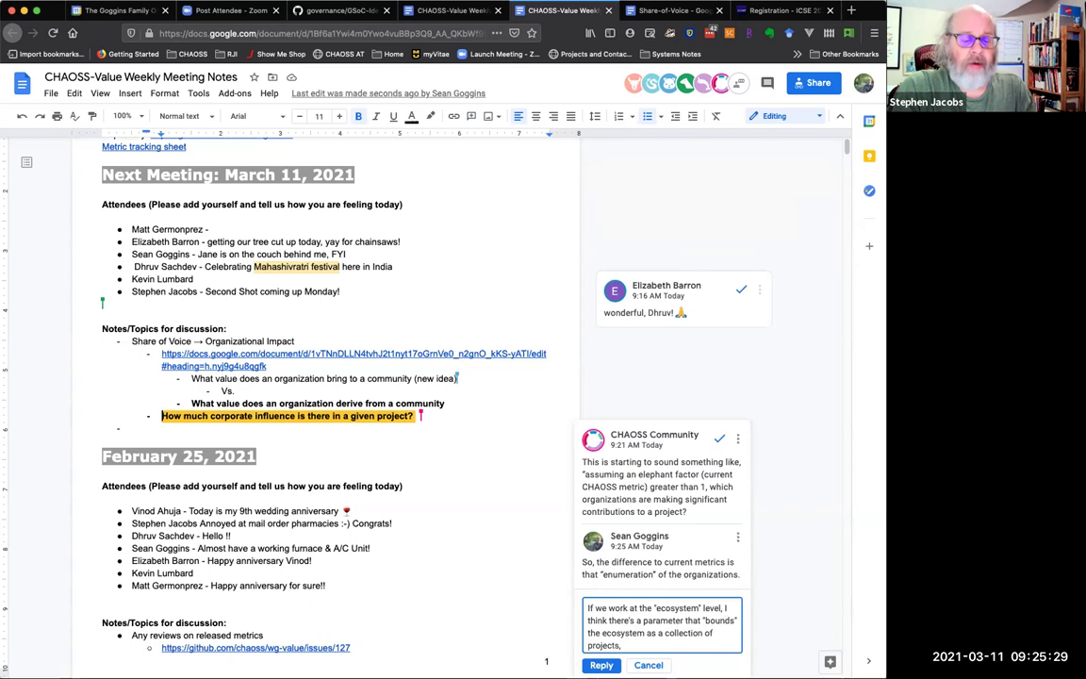
text( or)
text( en)
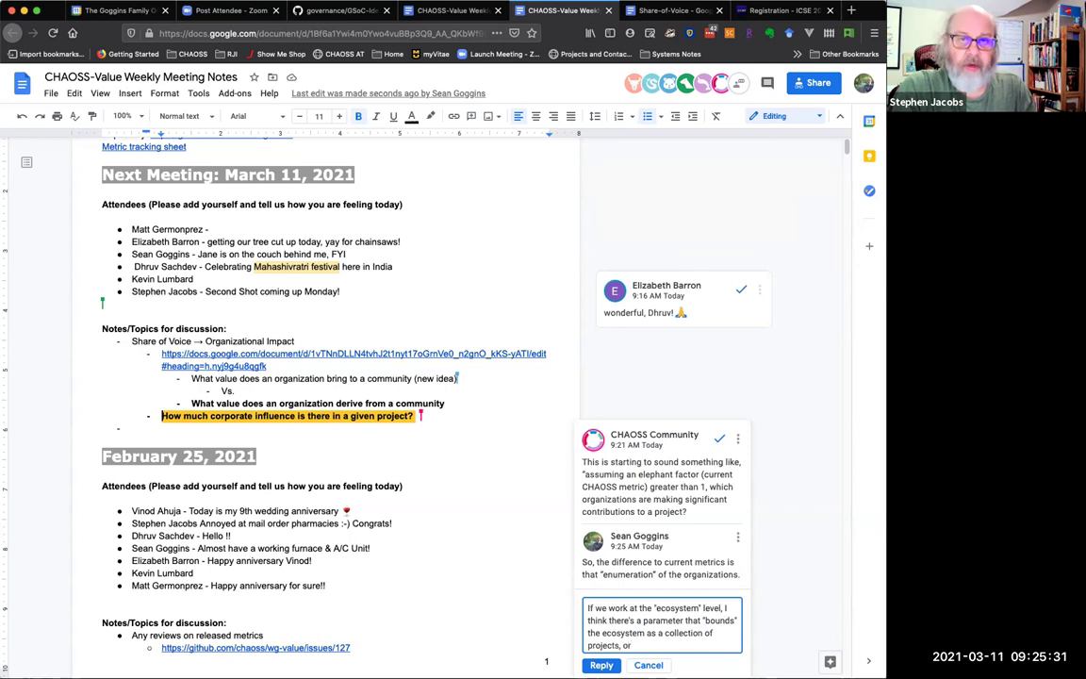
text(umeration of)
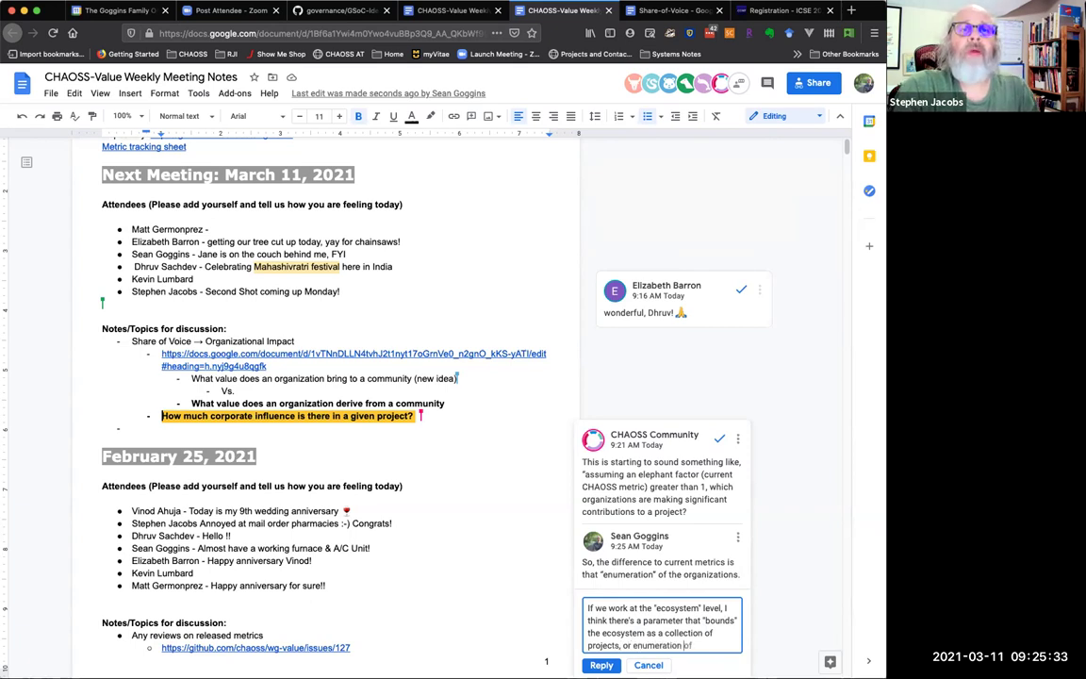
text( repositories)
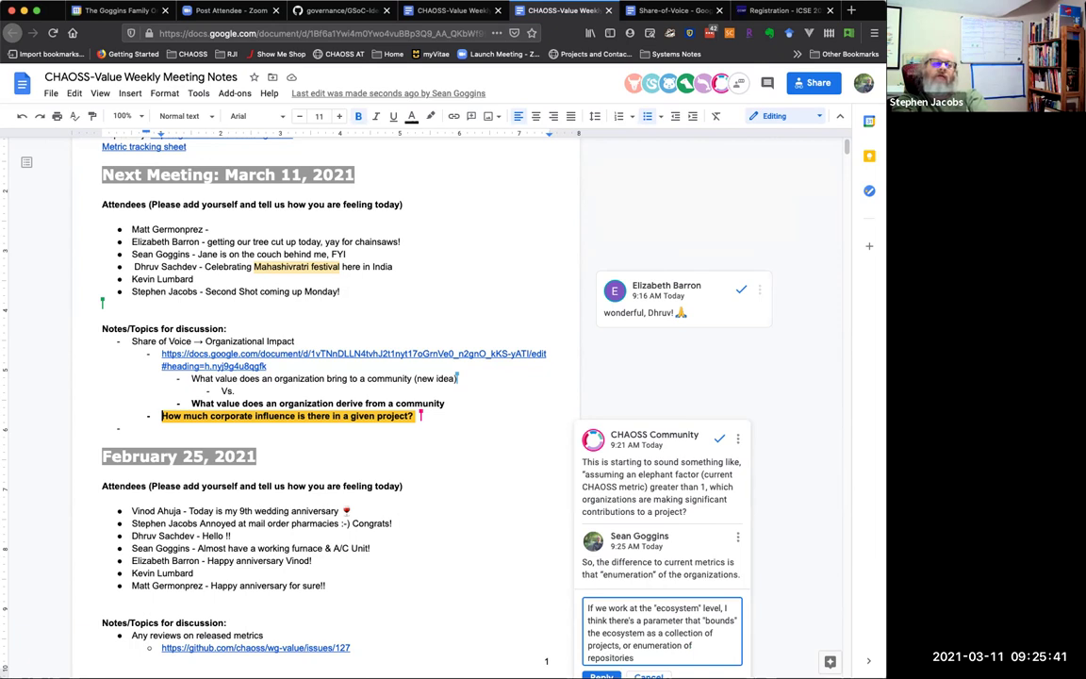
scroll(573, 592, down, 3)
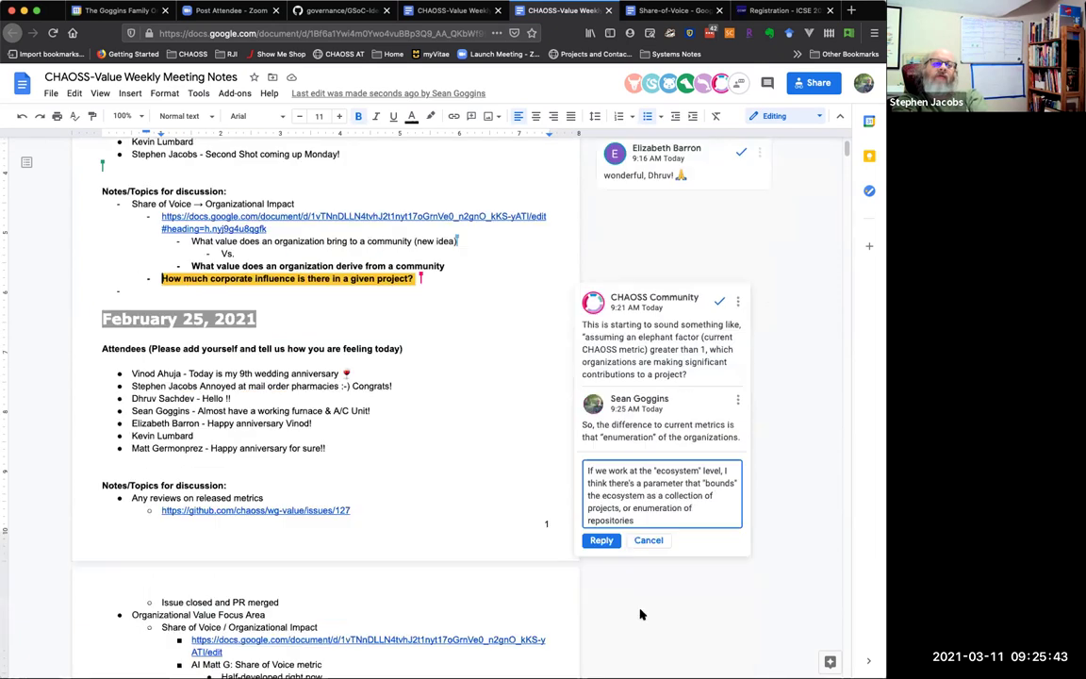
click(594, 540)
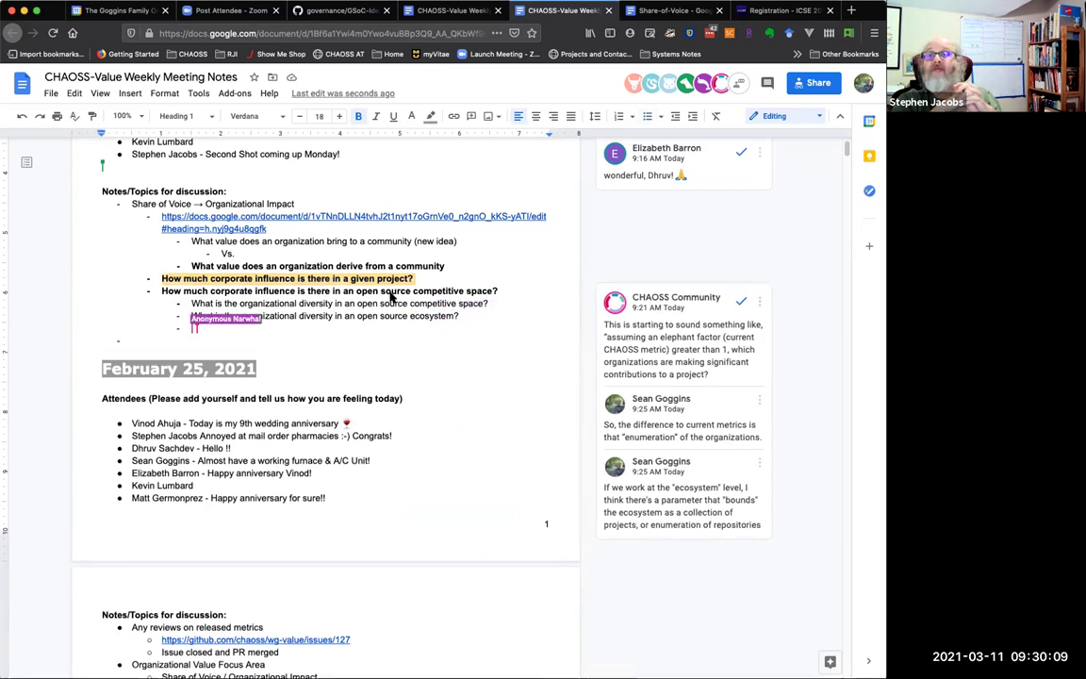
Comment on the open source competitive space question that many organizations map paid employees to emails or GitHub/GitLab ID's to run project metrics internally.
triple_click(392, 291)
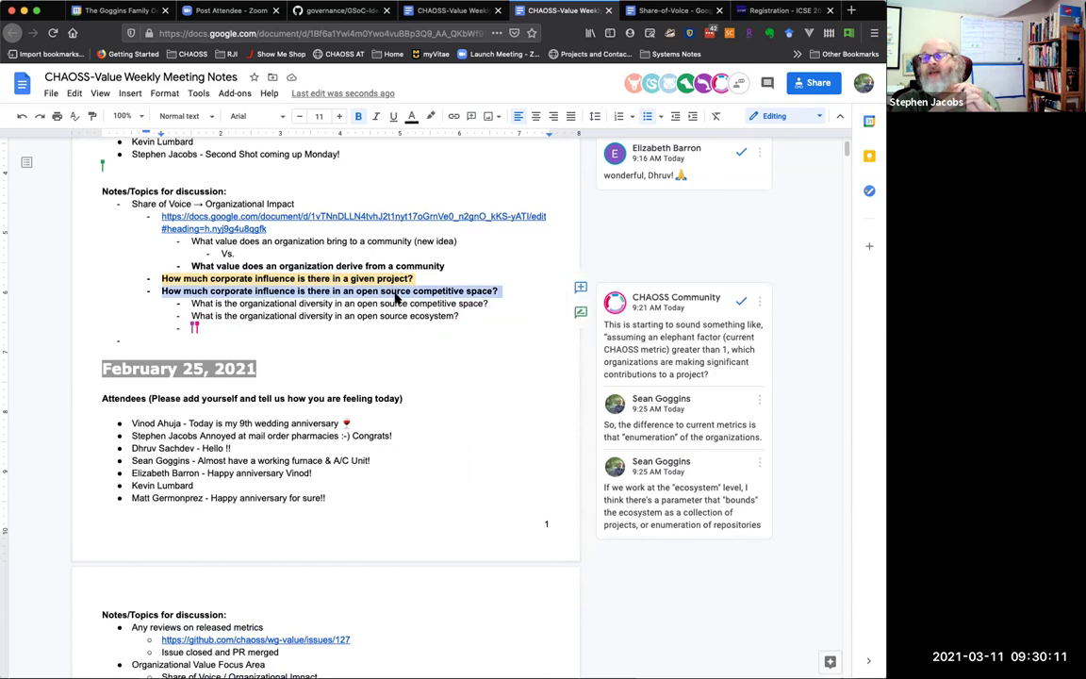
click(581, 287)
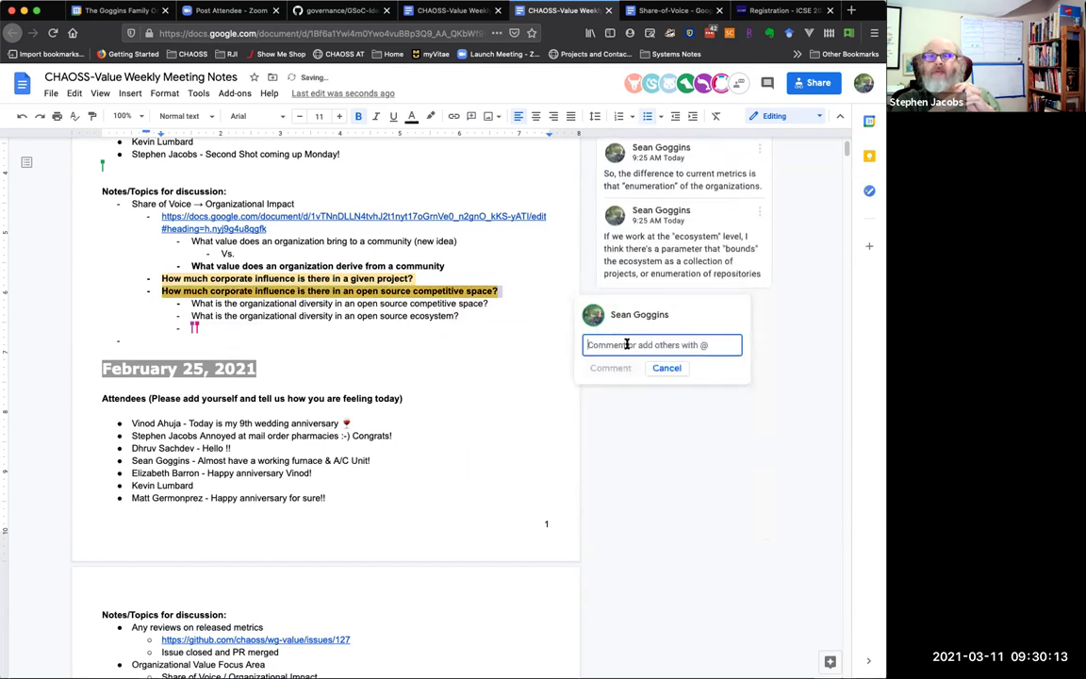
text(Many organizations do maintain an internal map of employees they pay to work on projects and the emails or GitHub/GitLab ID's so they can run metrics on the project internally.)
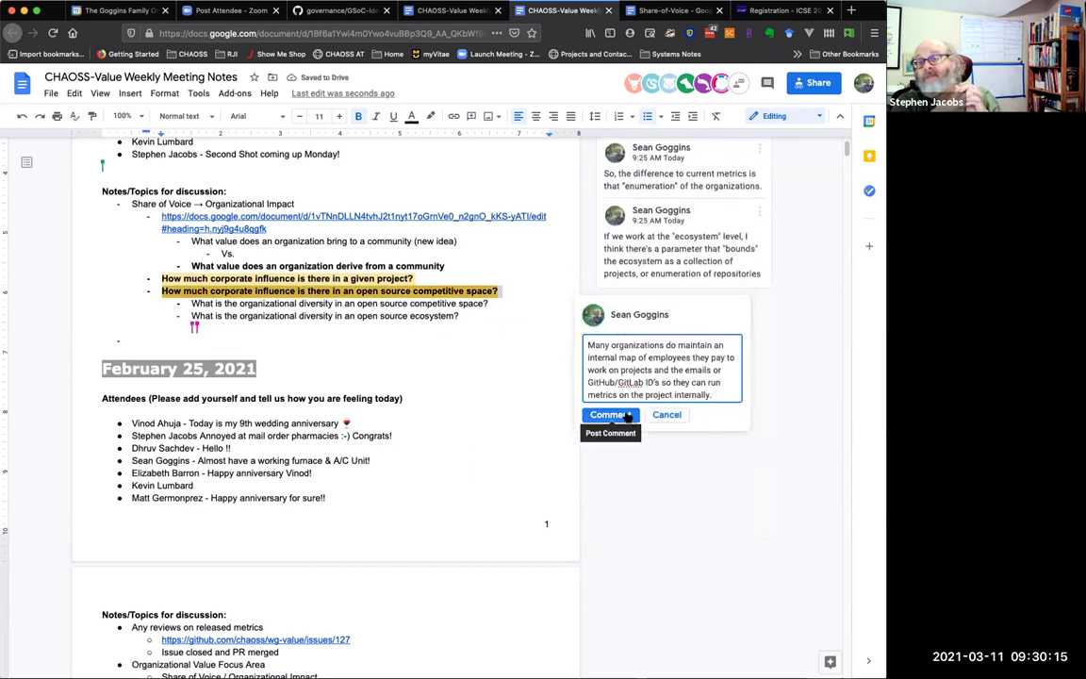
click(631, 420)
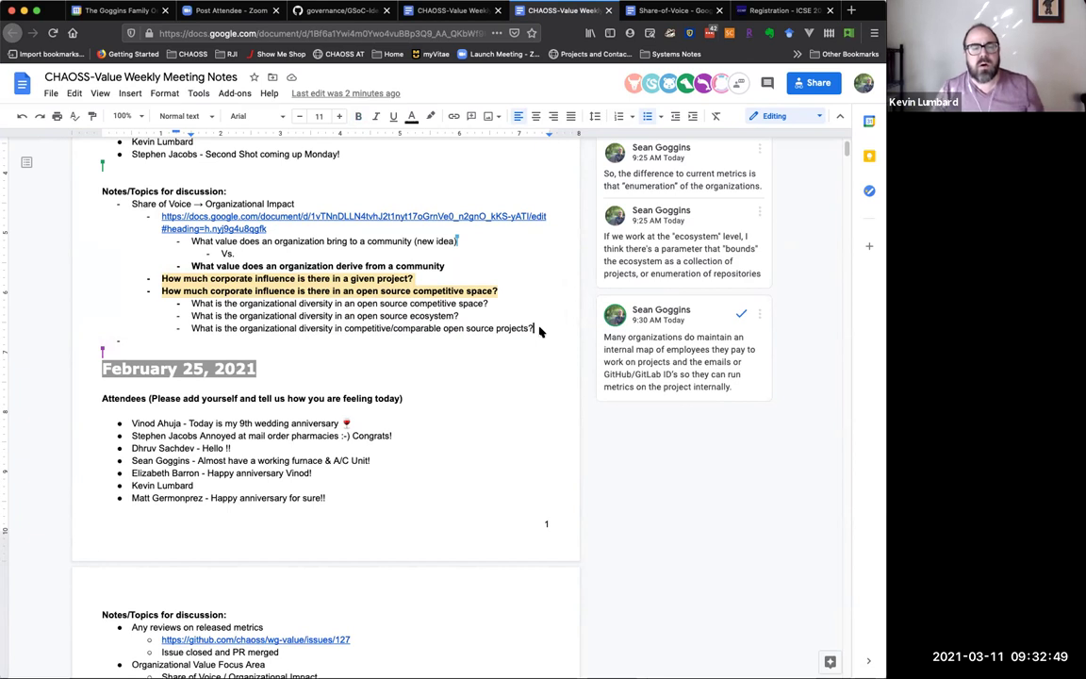
Add the bullet "Dependencies are related. For exampe:" below the organizational diversity questions, at the corporate influence level.
key(Return)
key(Tab)
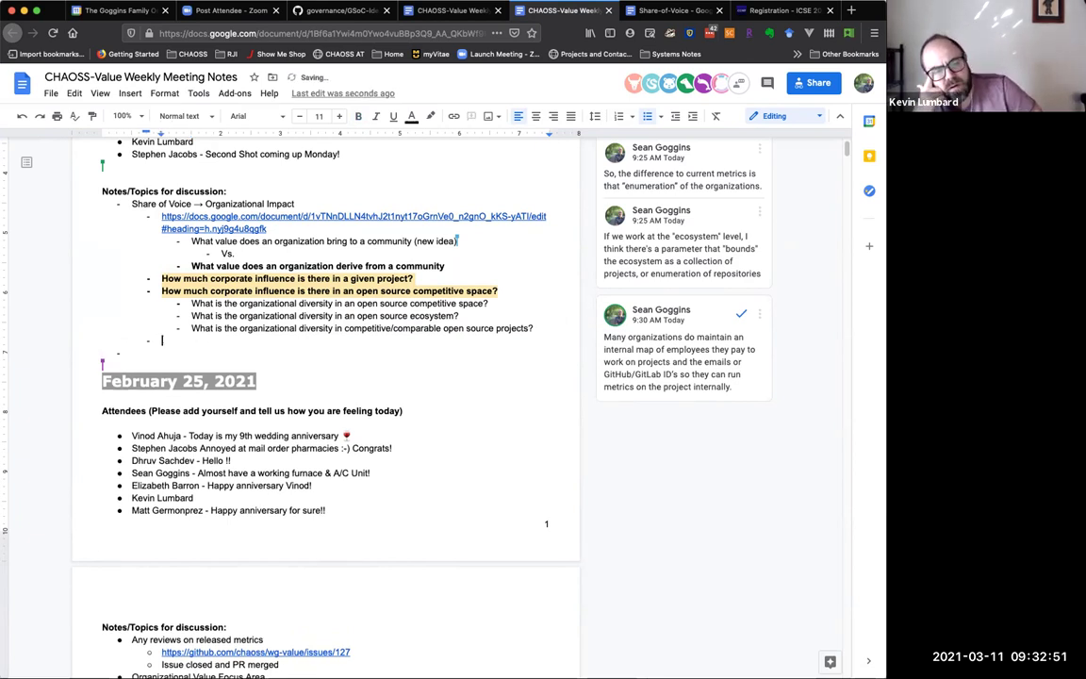
key(shift+Tab)
key(shift+Tab)
text(Dependencies are re)
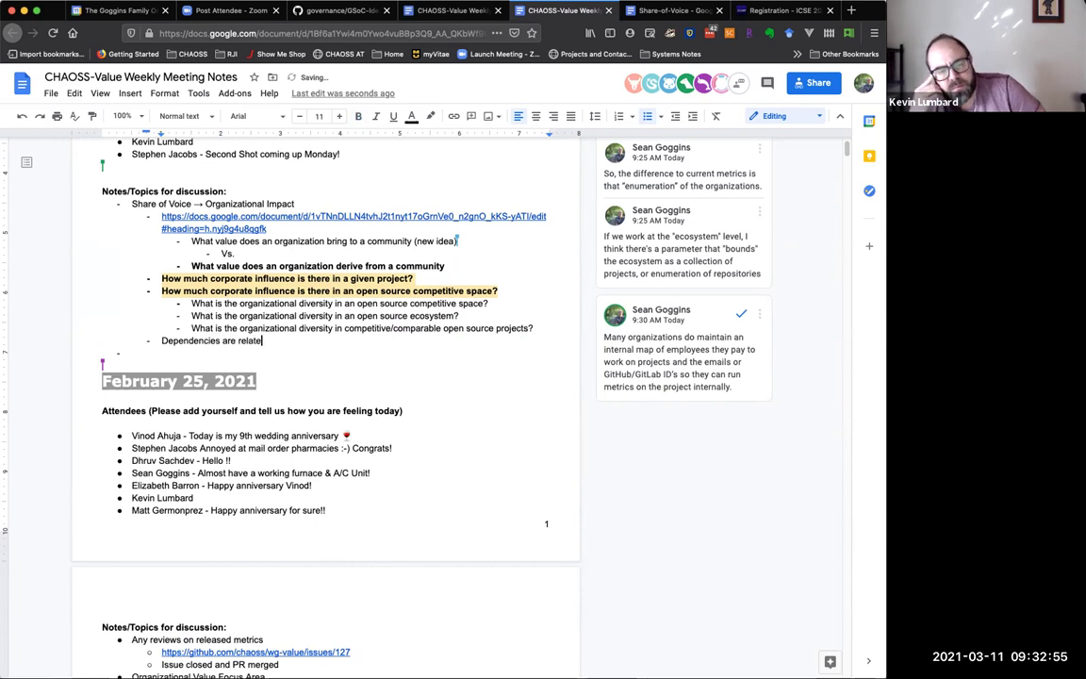
text(lated.  For exampe:)
Add the sub-bullet "A project has its own "ego network" of projects around it … projects it depends on (upstream), and projects that depend on it (downstream).".
key(Return)
key(Tab)
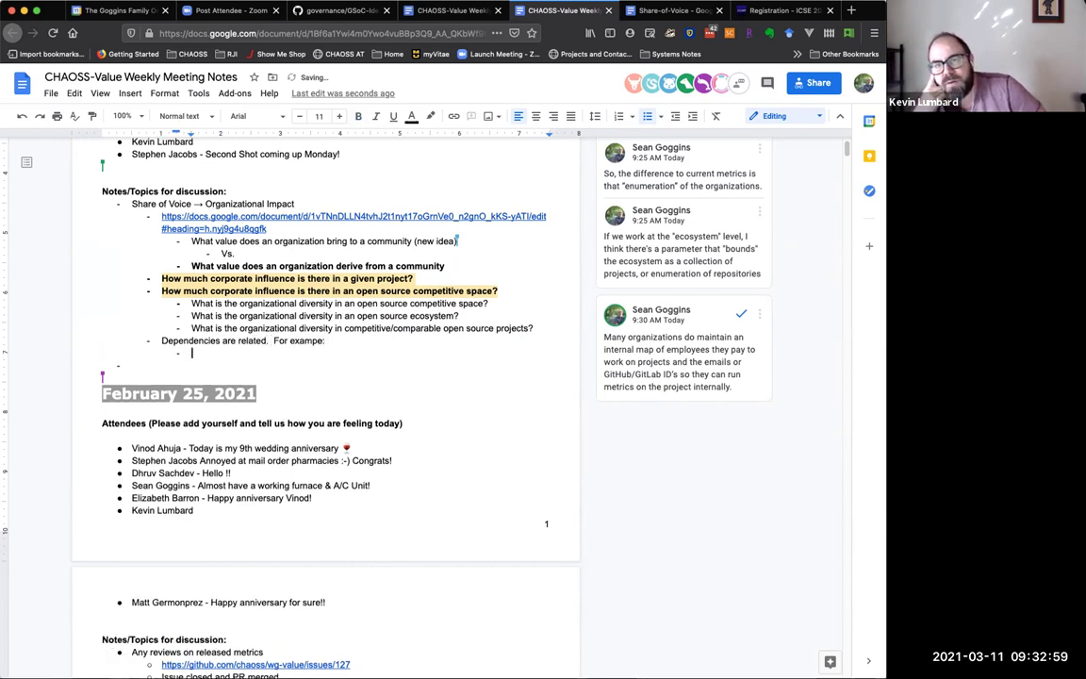
text(A project has its own "ego network" of projects around it … projects it depends on (upstream), and projects that depend on it (downstream))
text(.)
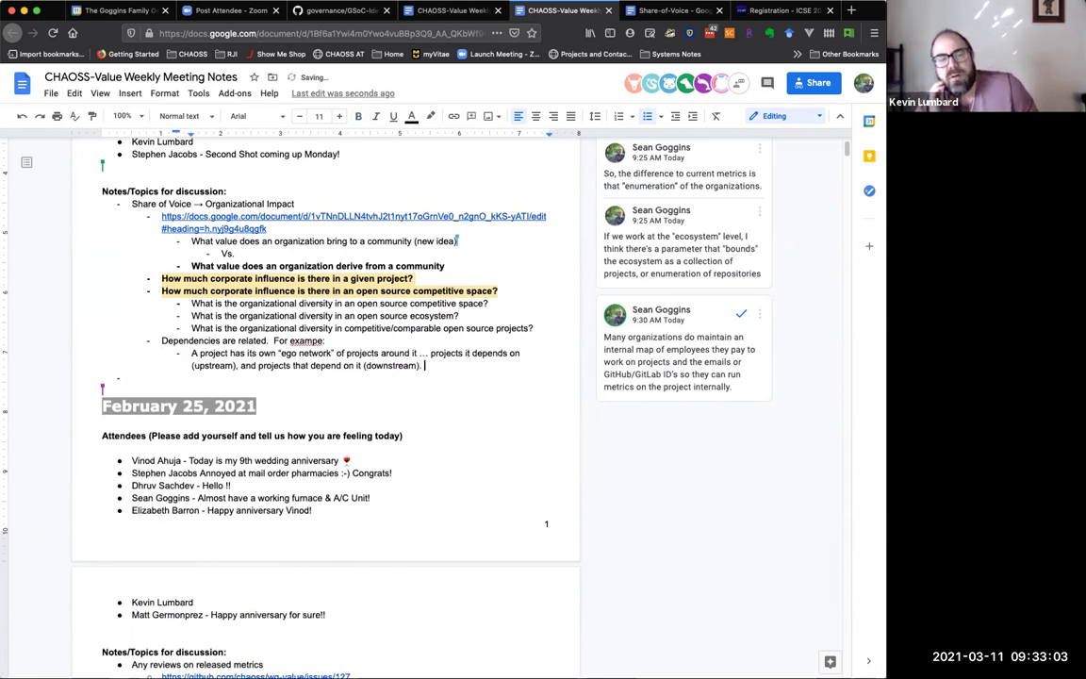
Correct the misspelled word in the dependencies bullet to "example:" and start a new sub-bullet below the ego network note.
right_click(309, 340)
click(341, 374)
text(:)
click(454, 364)
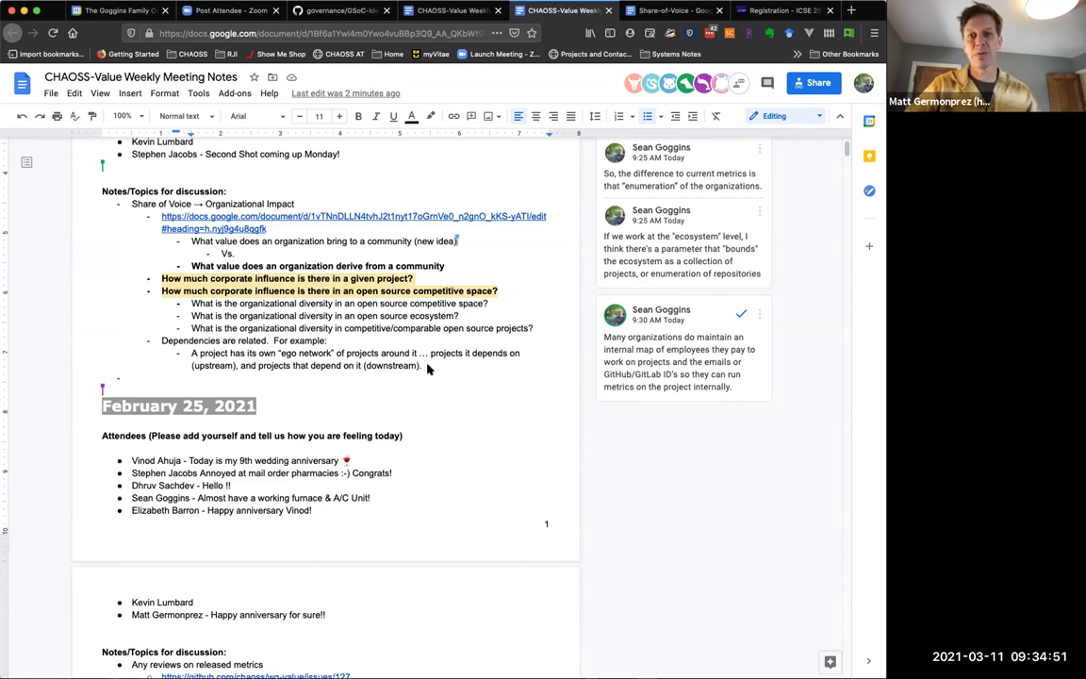
key(Return)
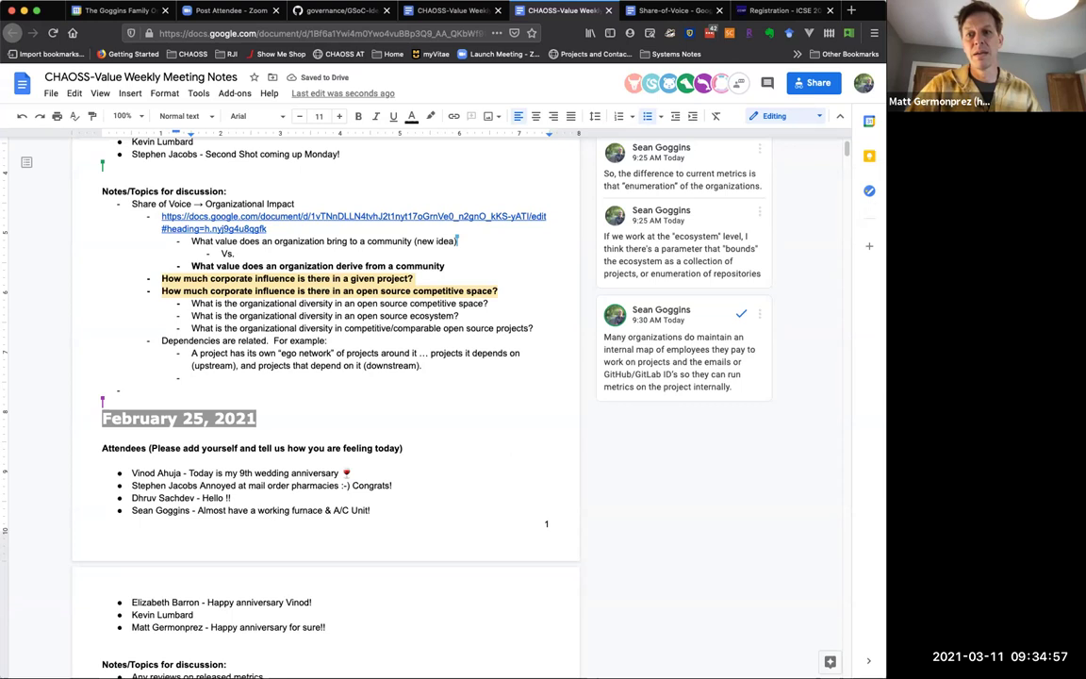
text(Boundaries)
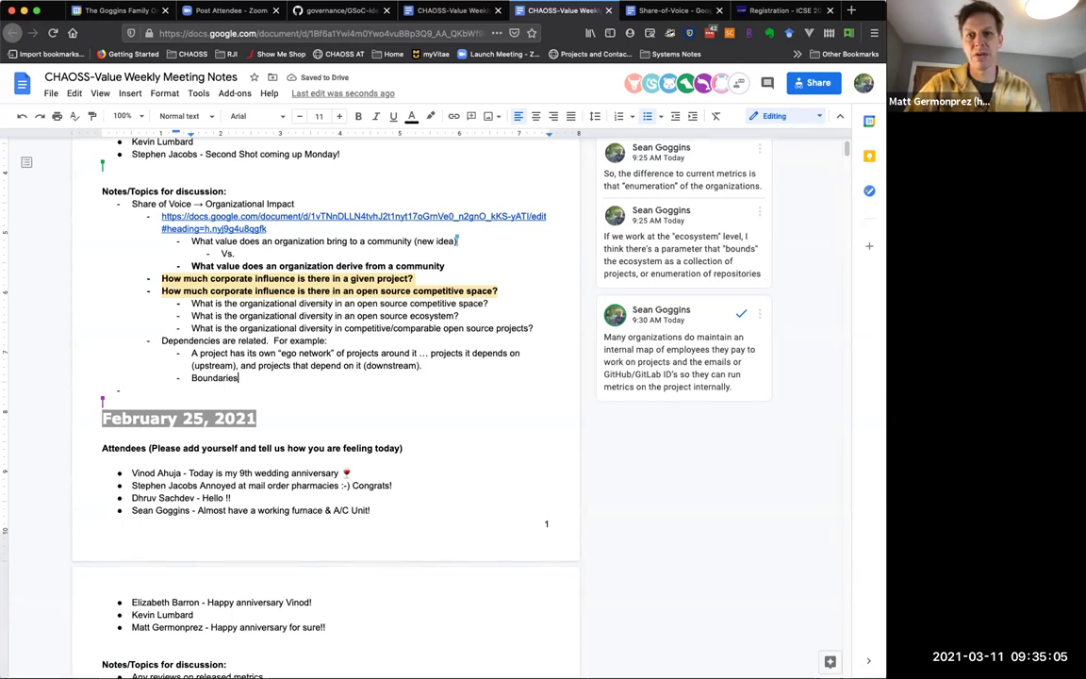
text(are difficult to set, but we could)
key(BackSpace)
key(BackSpace)
key(BackSpace)
key(BackSpace)
key(BackSpace)
key(BackSpace)
key(BackSpace)
key(BackSpace)
key(BackSpace)
key(BackSpace)
key(BackSpace)
key(BackSpace)
key(BackSpace)
key(BackSpace)
key(BackSpace)
key(BackSpace)
key(BackSpace)
key(BackSpace)
key(BackSpace)
key(BackSpace)
key(BackSpace)
key(BackSpace)
key(BackSpace)
key(BackSpace)
key(BackSpace)
key(BackSpace)
key(BackSpace)
key(BackSpace)
key(BackSpace)
key(BackSpace)
key(BackSpace)
key(BackSpace)
key(BackSpace)
key(BackSpace)
key(BackSpace)
key(BackSpace)
key(BackSpace)
key(BackSpace)
key(BackSpace)
key(BackSpace)
key(BackSpace)
Overwrite the started sub-bullet below the ego network note with "However, the idea of classifying projects that "go together in an ecosystem" that may be".
text(However, )
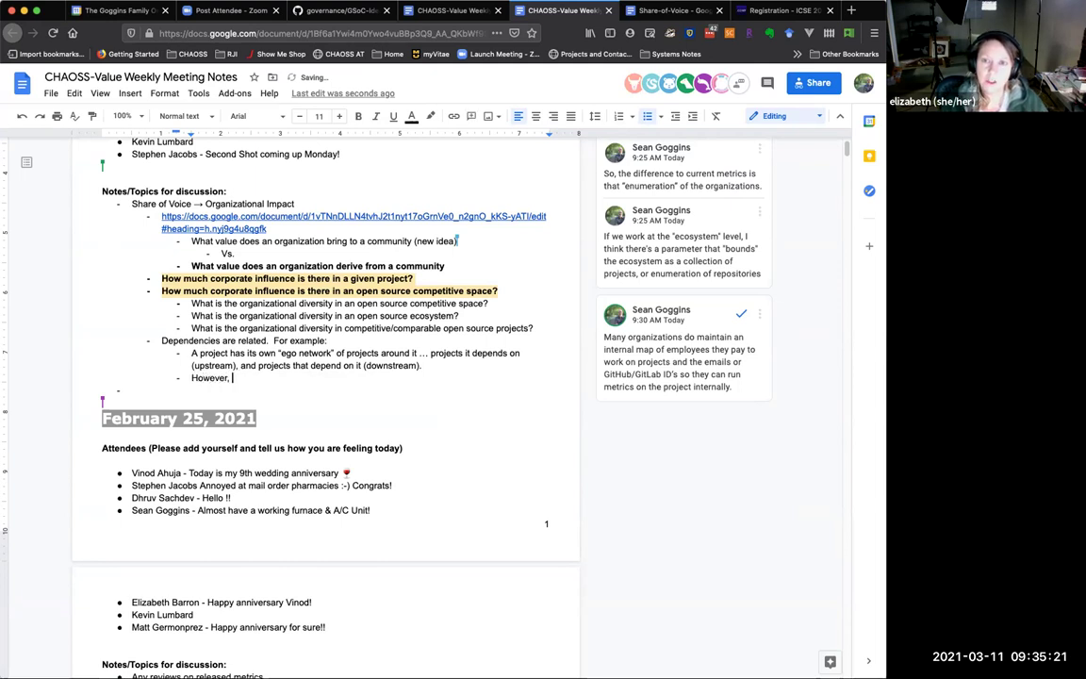
text(the idea)
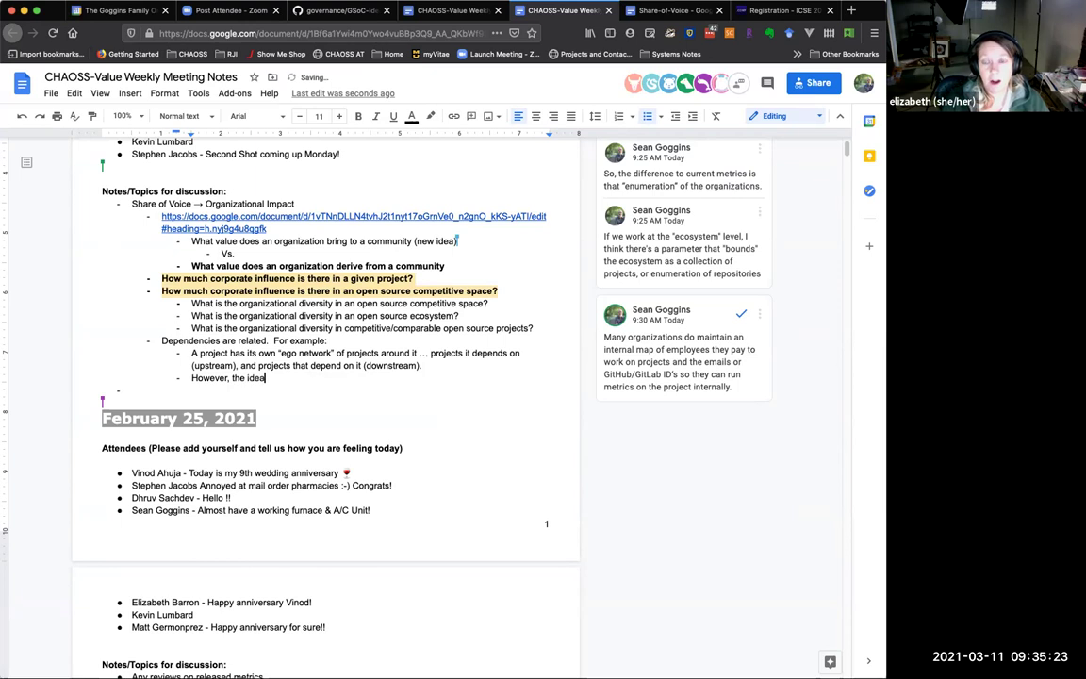
text( of )
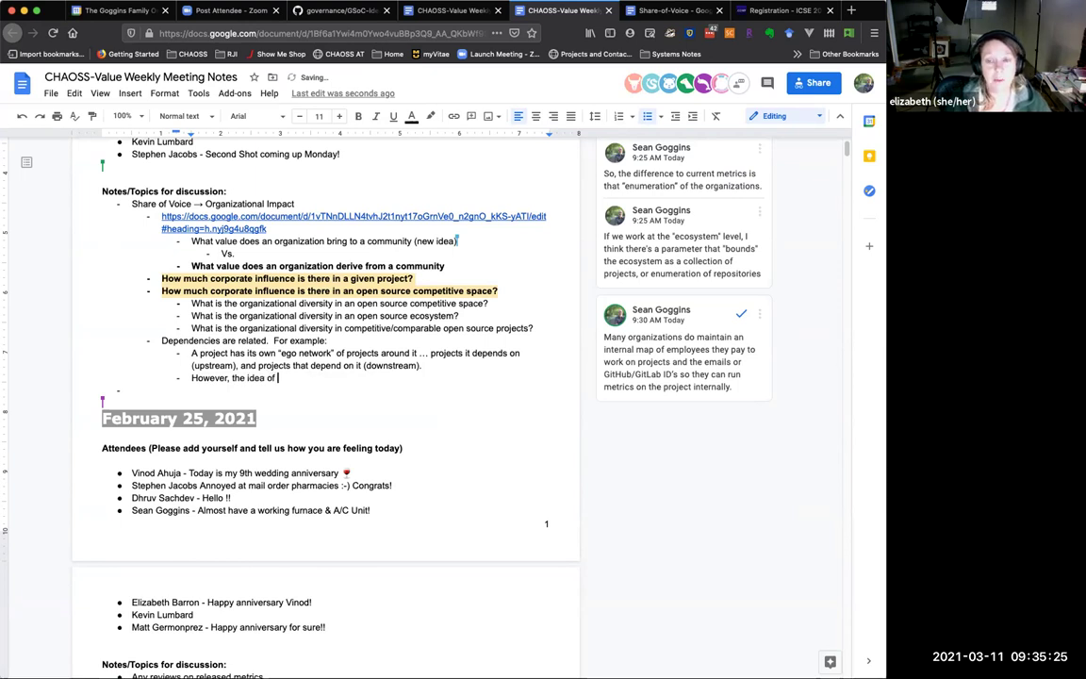
text(classifying p)
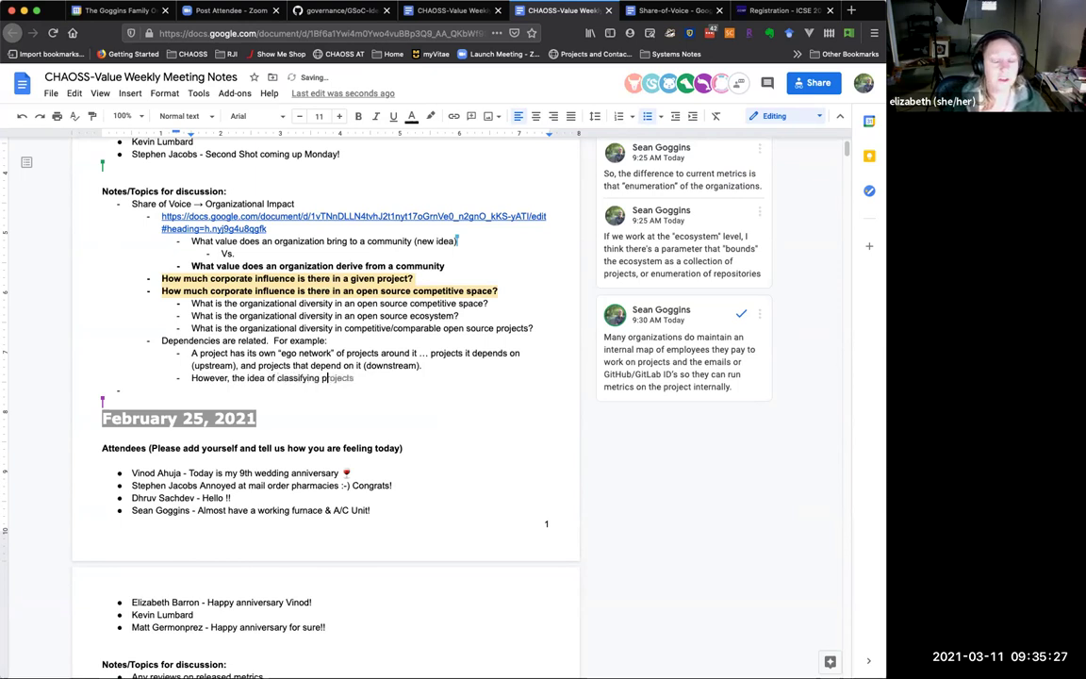
text(rojects)
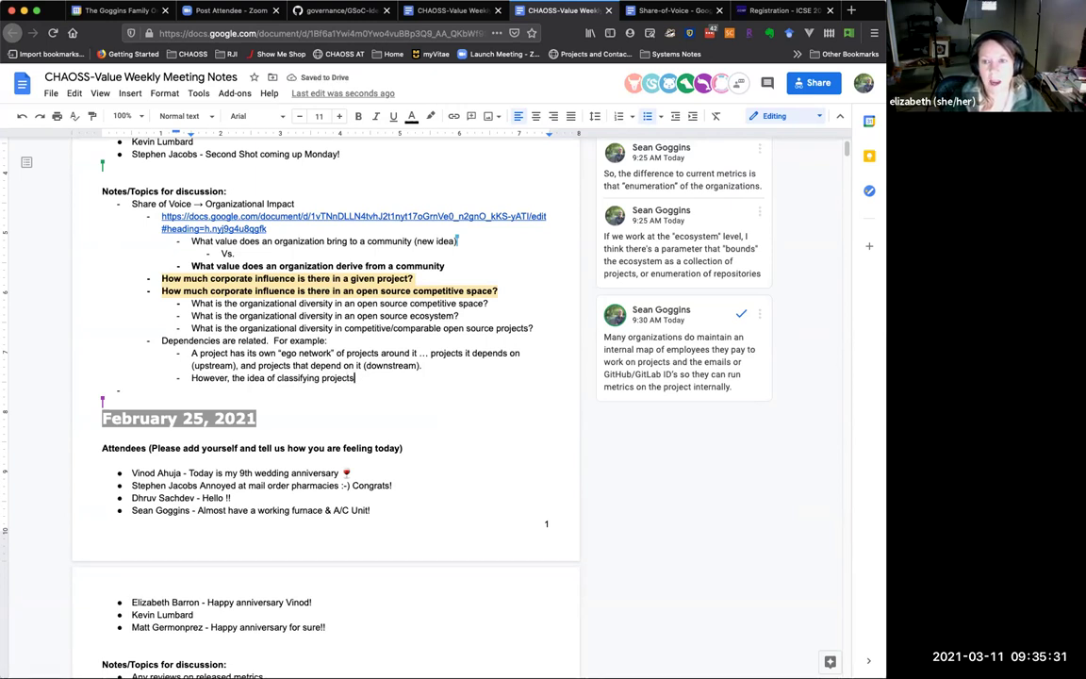
text( that "go togeth)
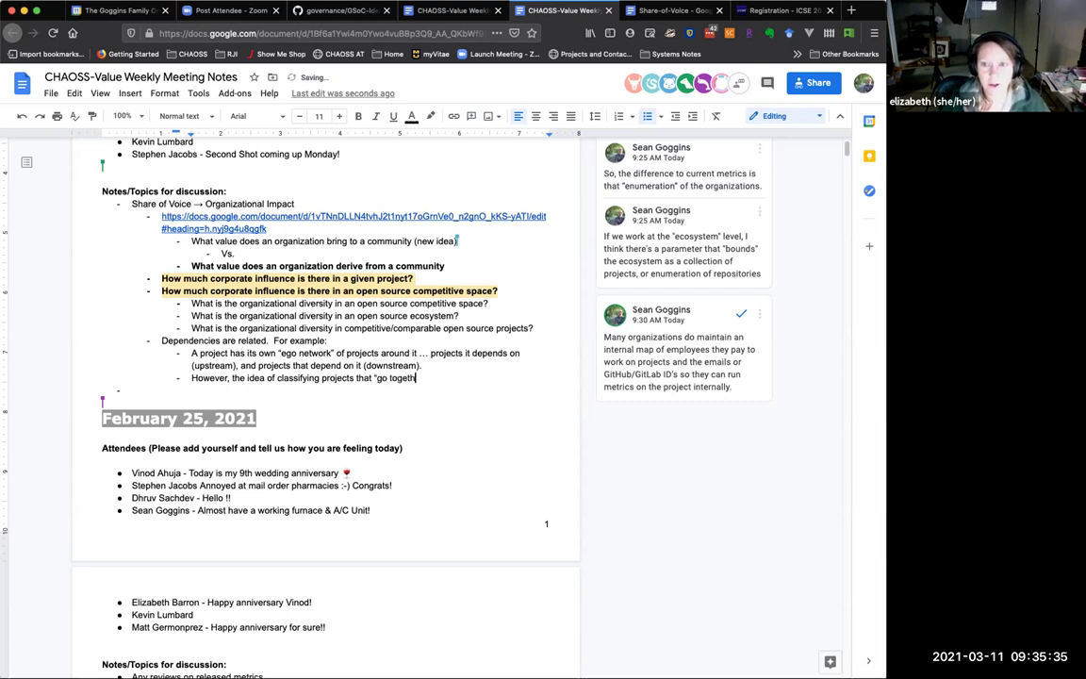
text(er in an ecosystem)
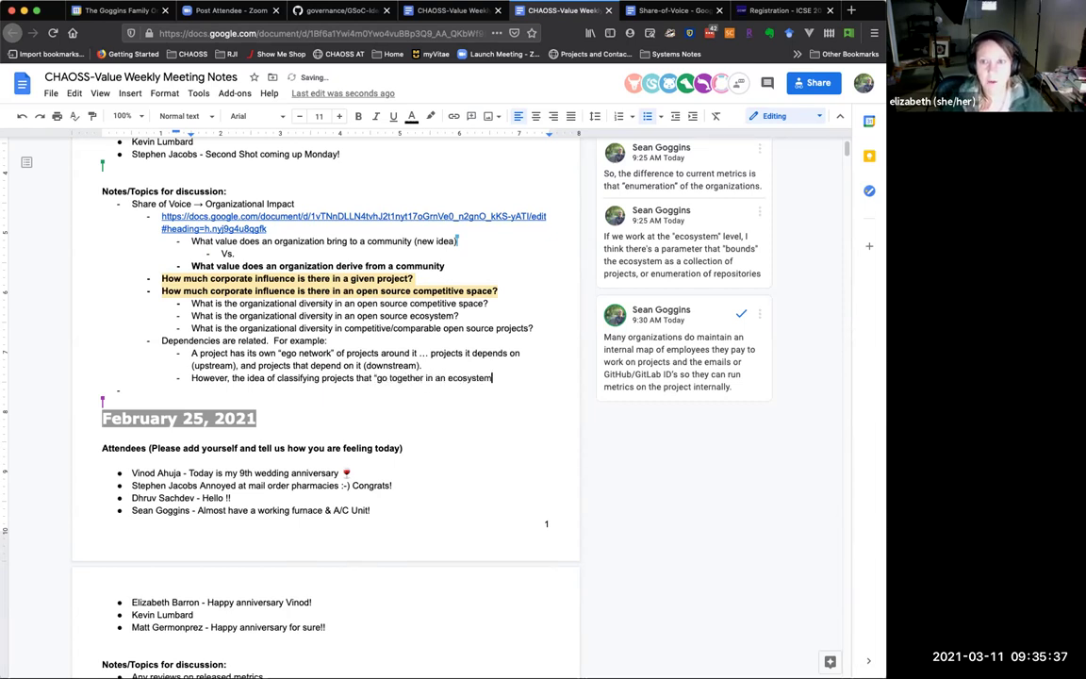
text(" that may be acc)
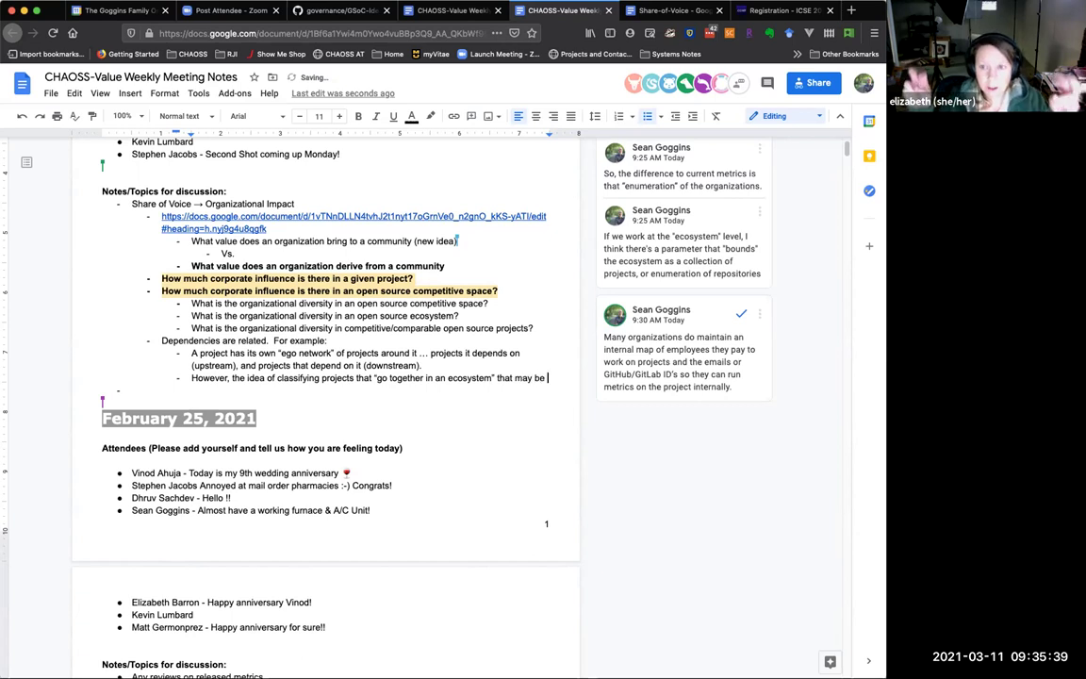
key(BackSpace)
key(BackSpace)
key(BackSpace)
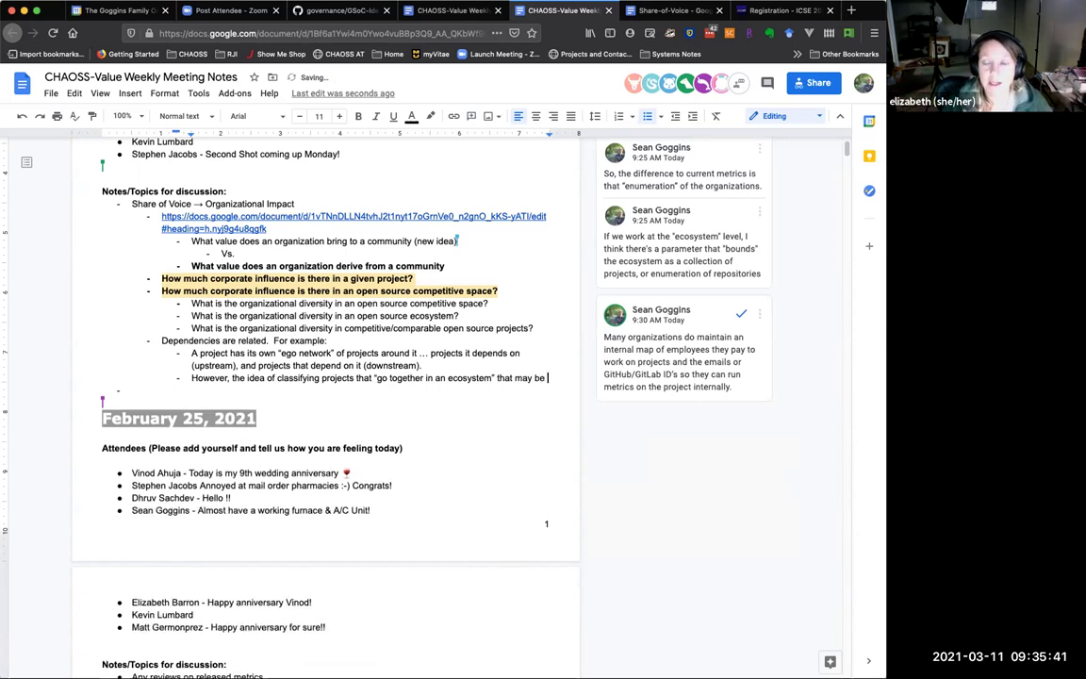
Complete the sub-bullet with "constructed in "production" using projects that do not have direct dependencies on each other, is a different view.".
text(constructed in)
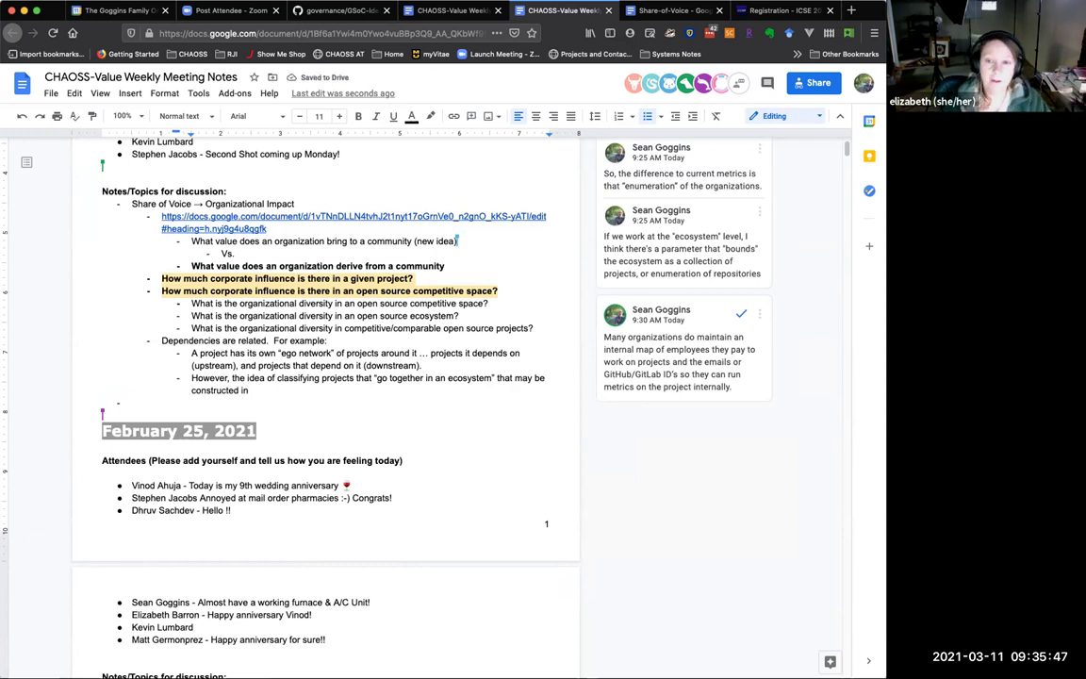
text( "production")
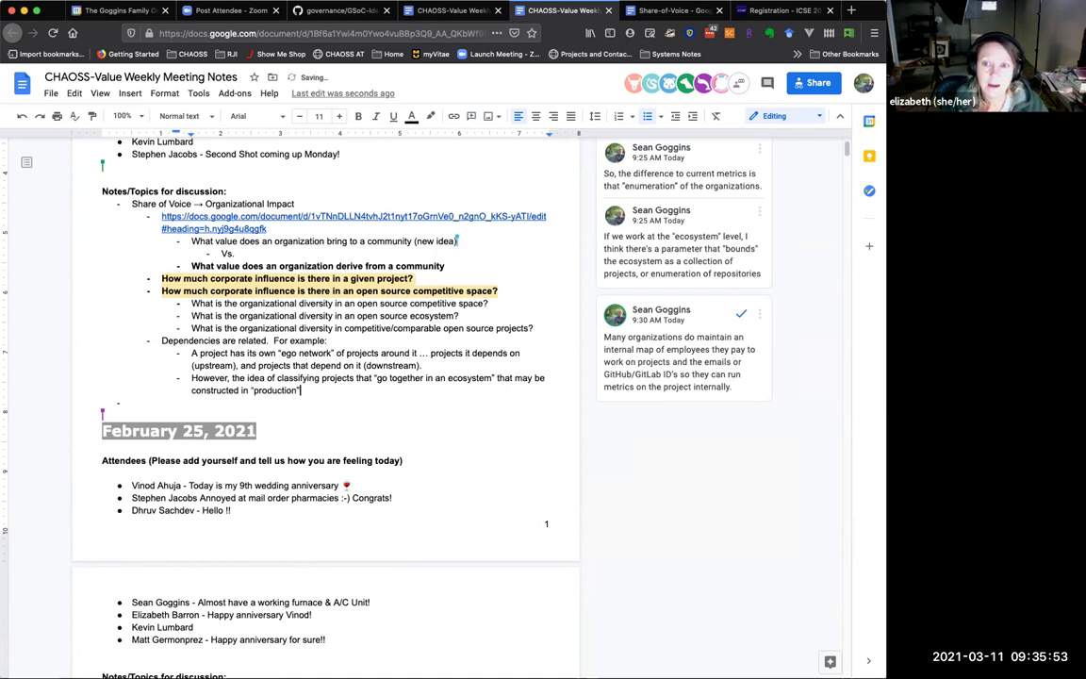
text( using projects that do not have direct dependencies.)
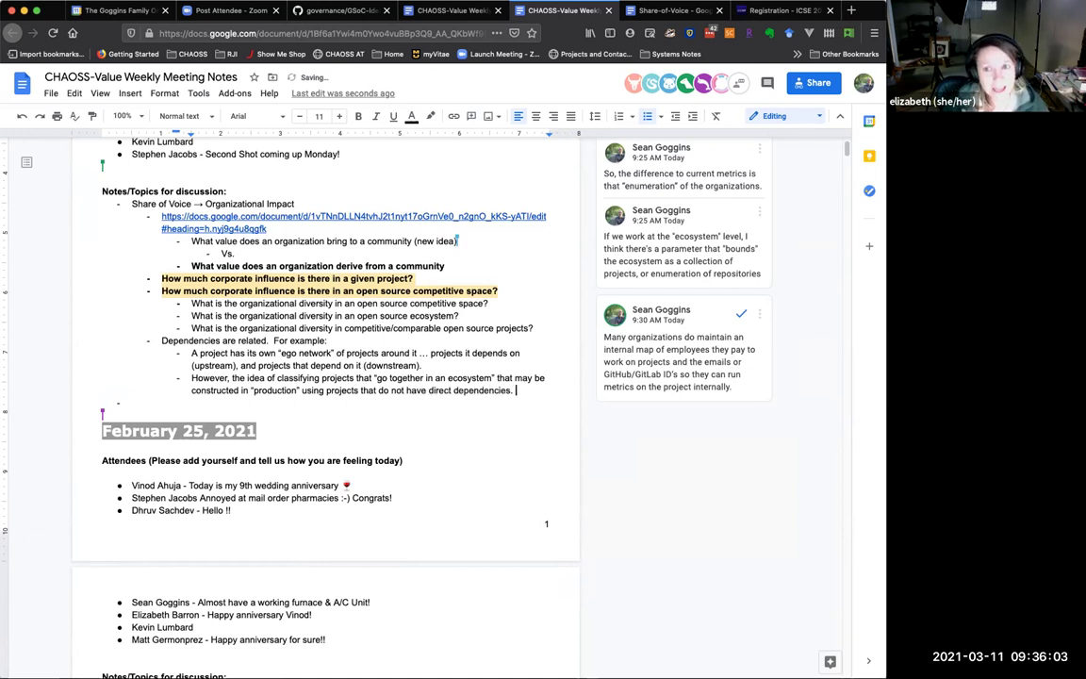
key(BackSpace)
text(on each other.)
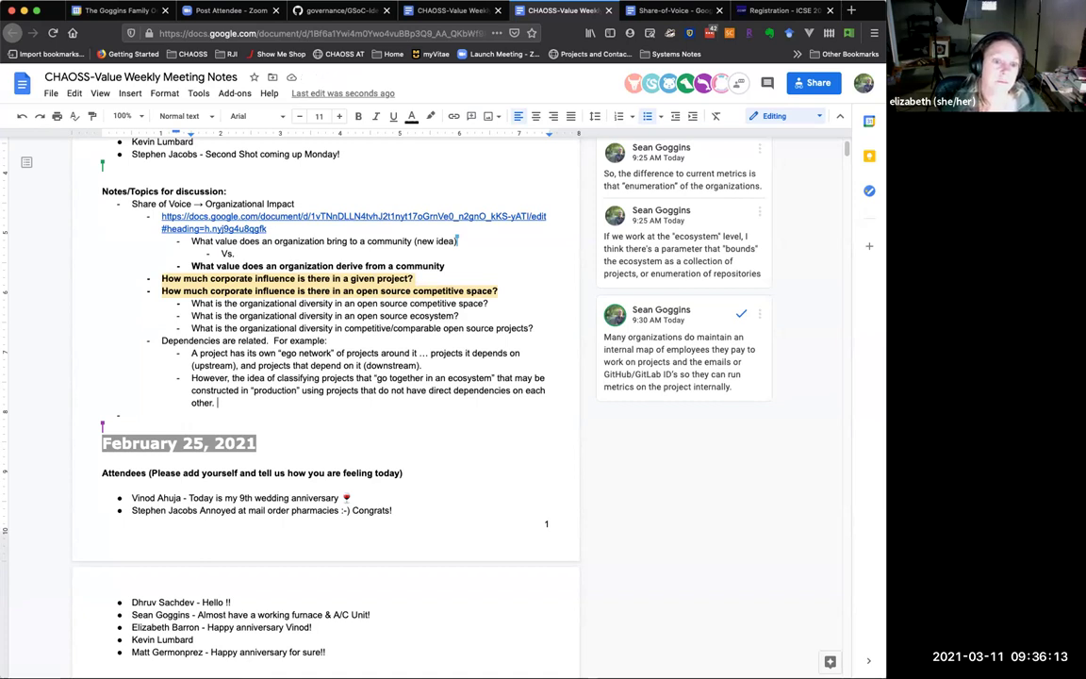
key(BackSpace)
key(BackSpace)
text(, is a different)
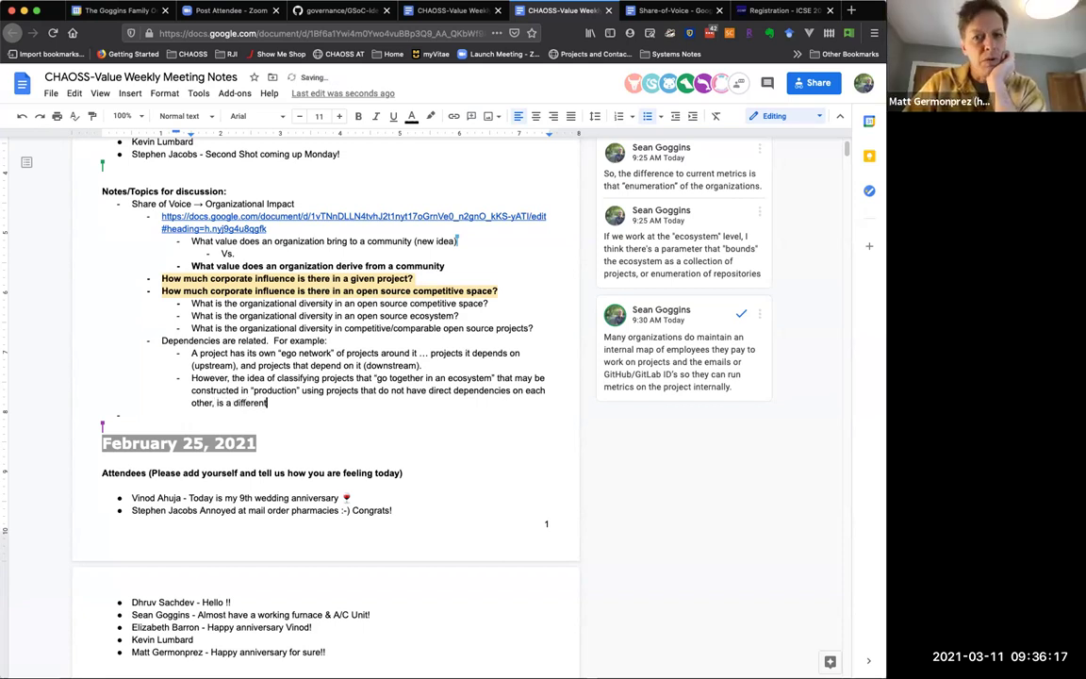
text( view)
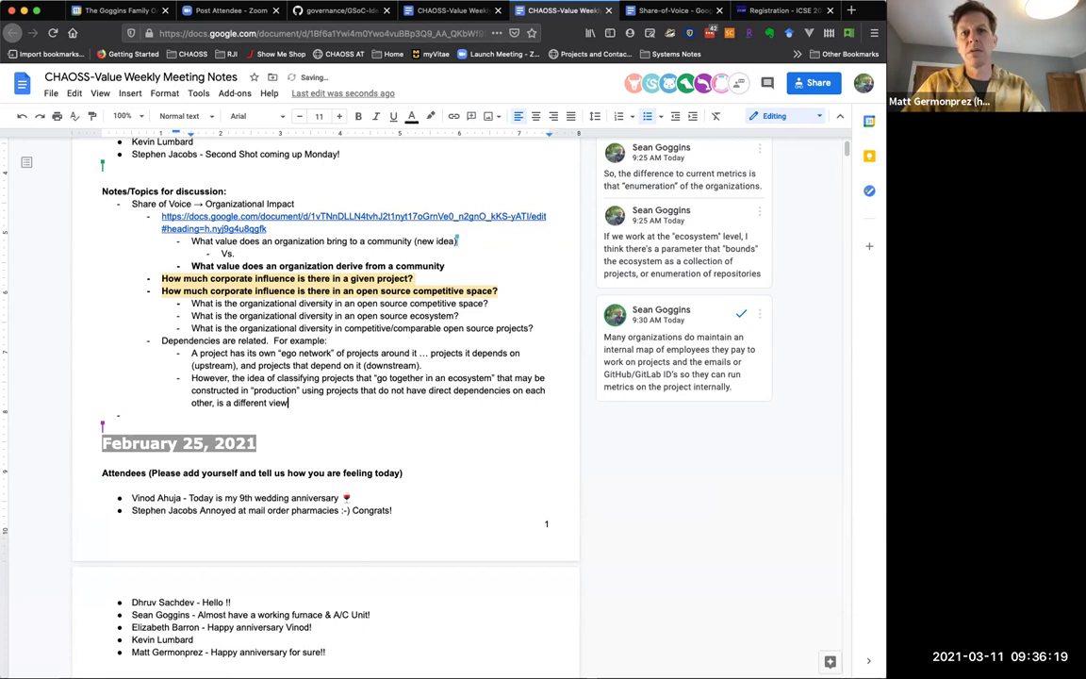
text(.)
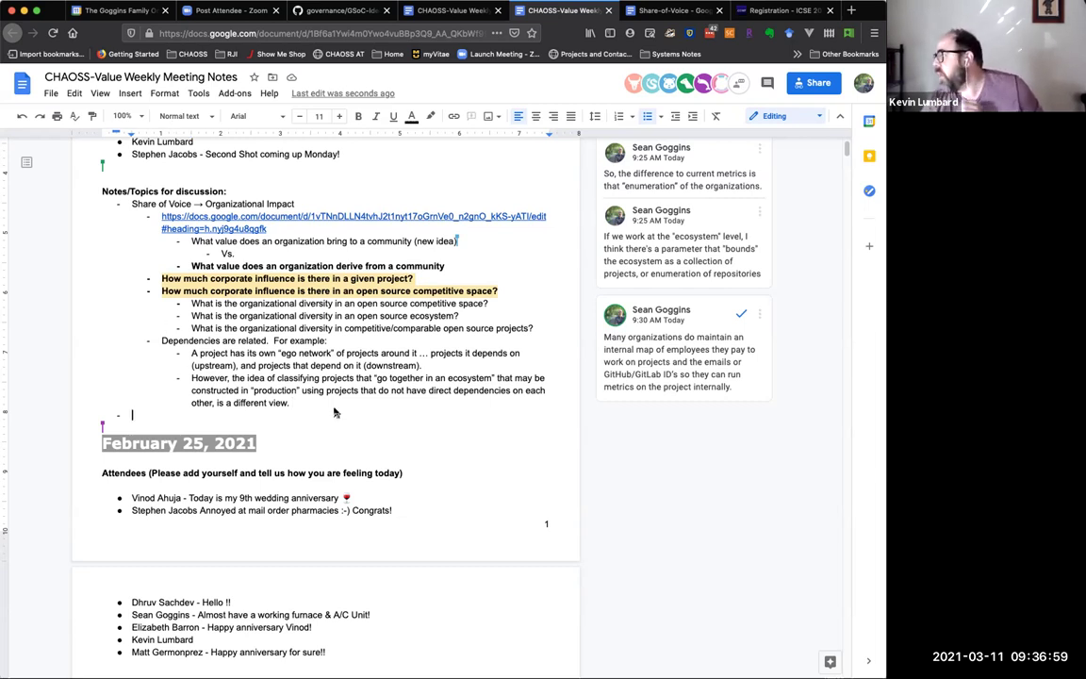
Add the nested bullet "Zephyr: Embedded operating systems." one level below the project classification note.
key(Return)
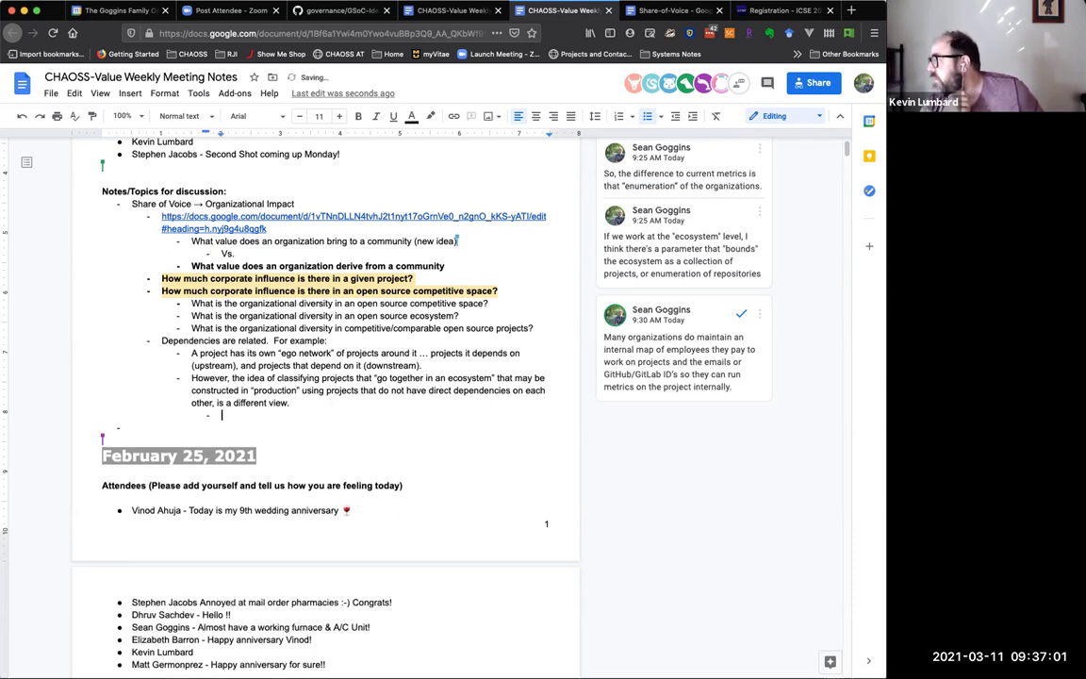
text(Zephyr)
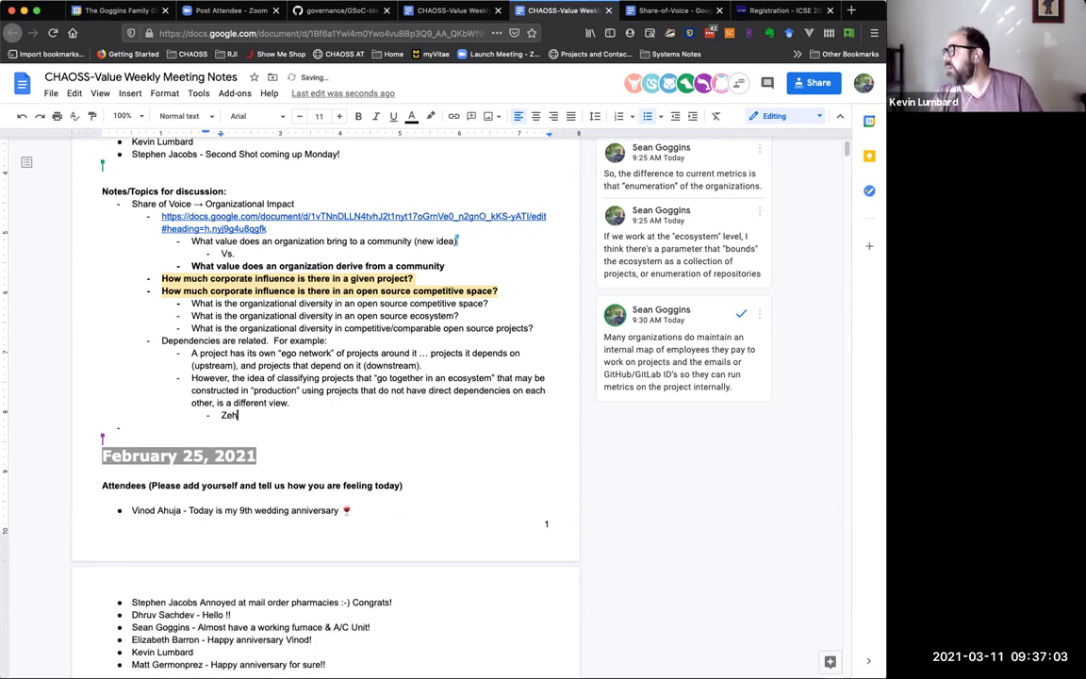
text(: E)
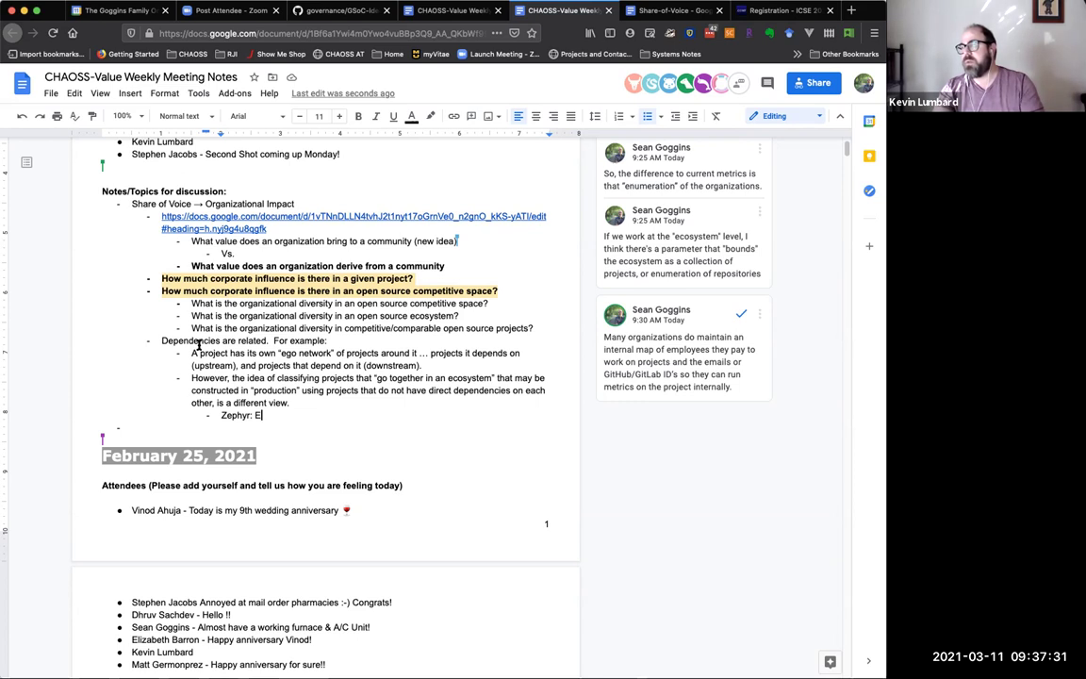
text(mbedded ope)
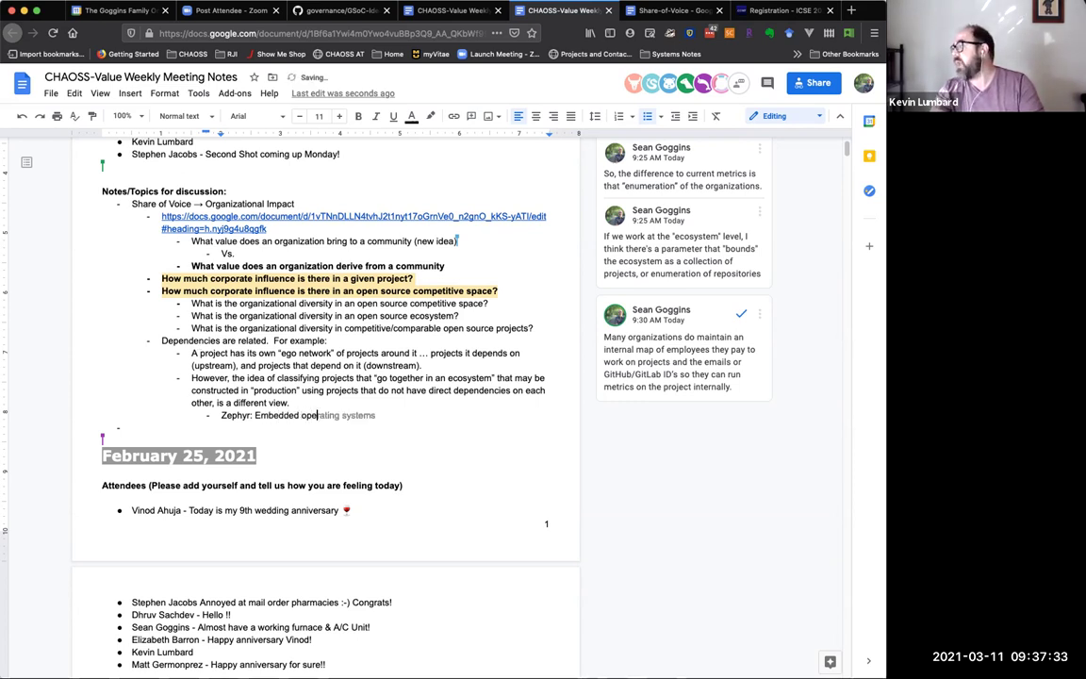
text(rating systems.)
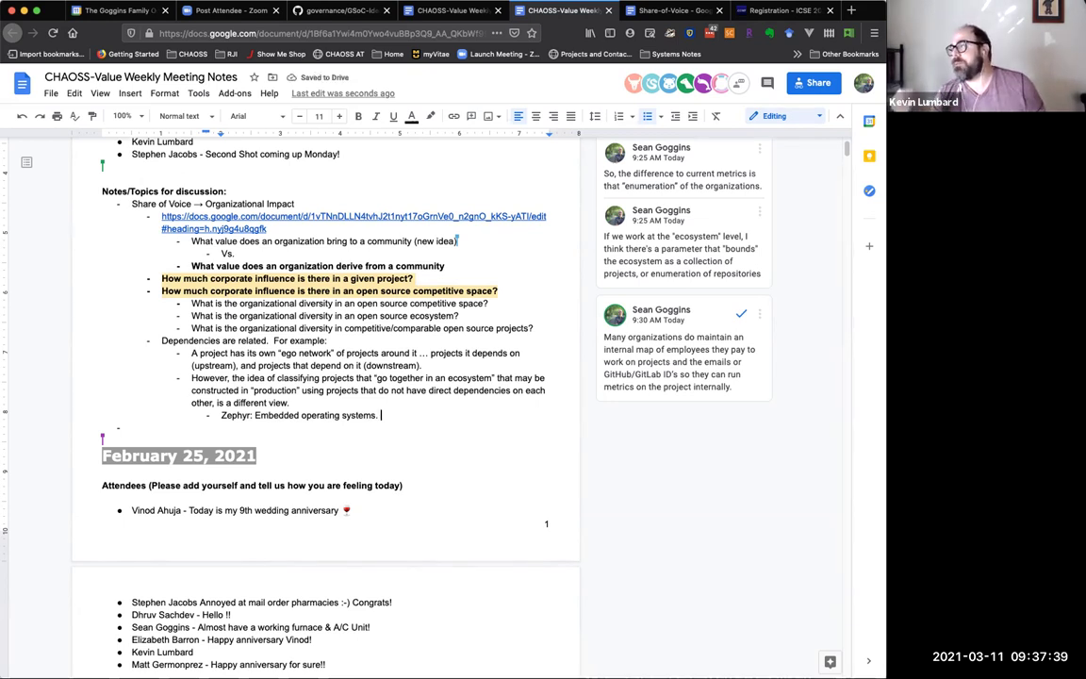
Add the bullet "Look at ratio of organizational engagement, and measurement of how competitive the project is." below the Zephyr bullet.
key(Return)
text(Look )
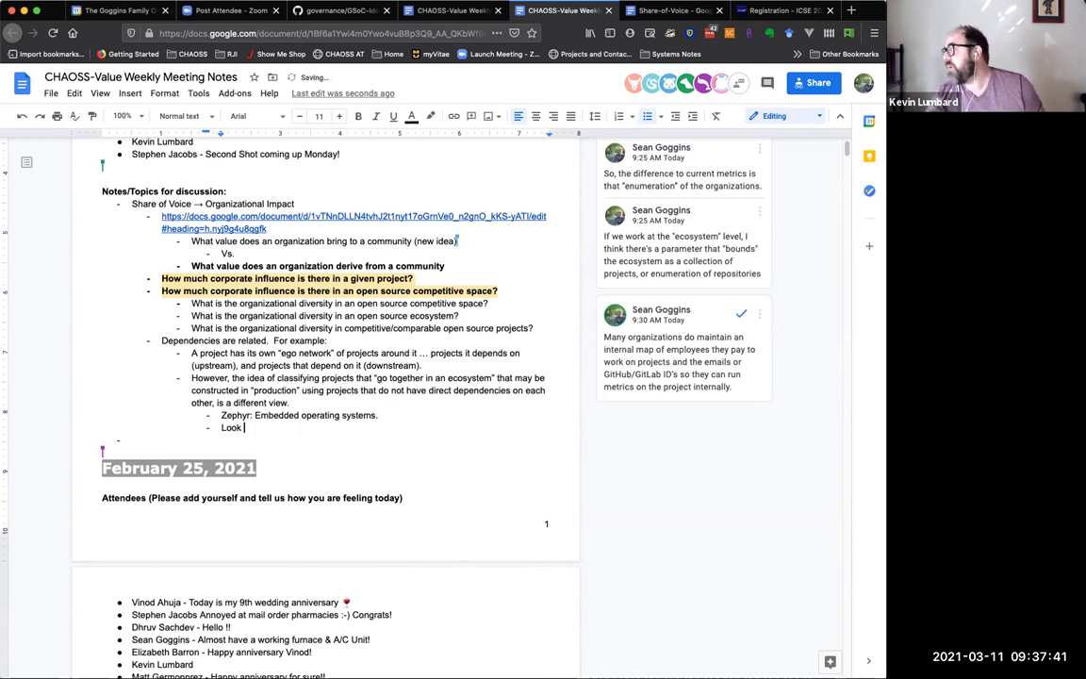
text(at ratio of)
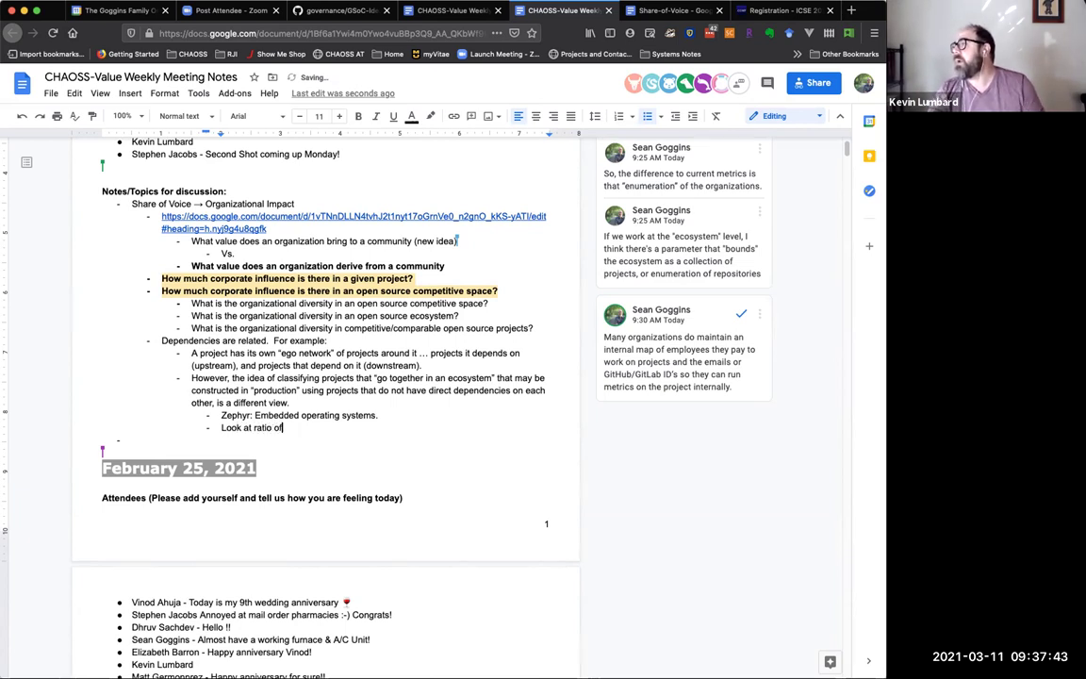
text( organizational )
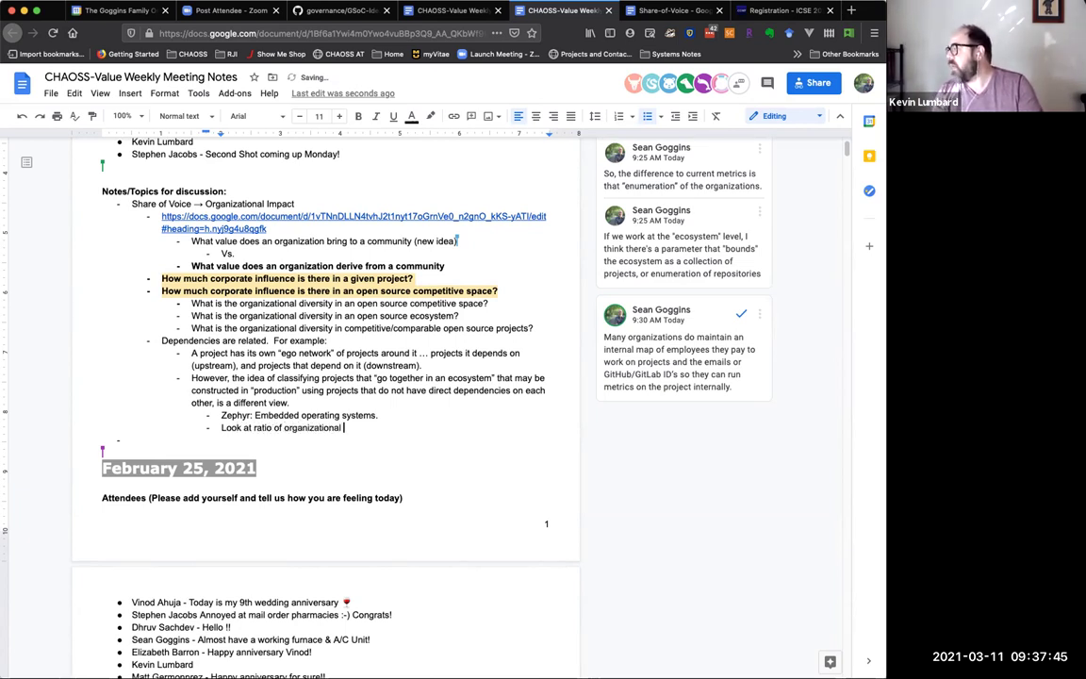
text(engagement, an)
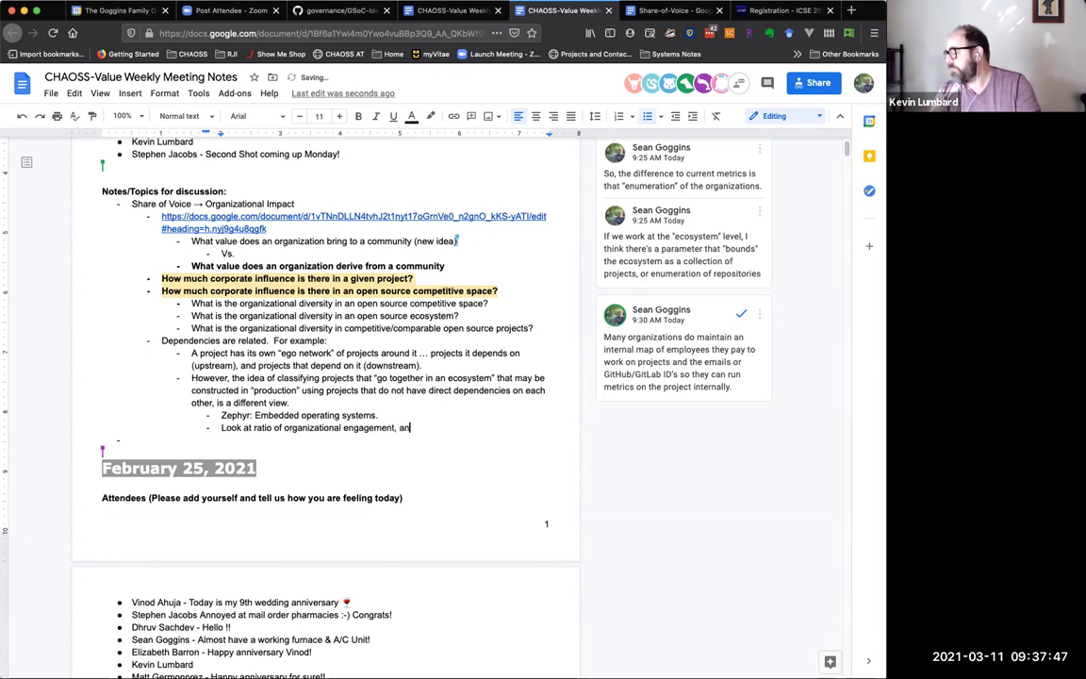
text(d measurement )
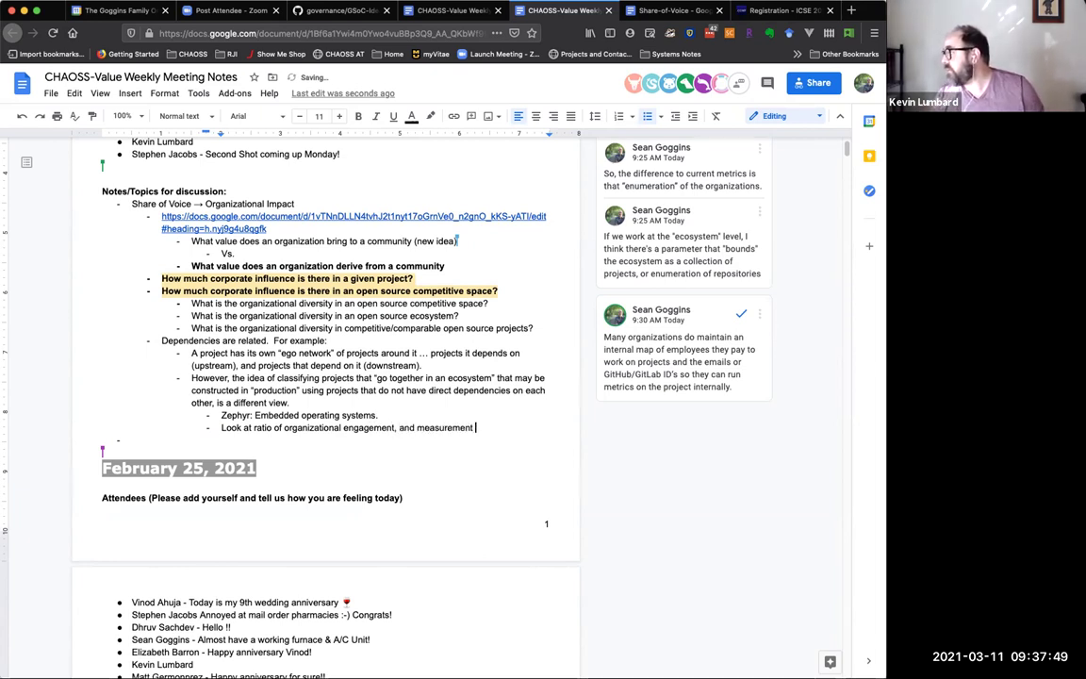
text(of how copet)
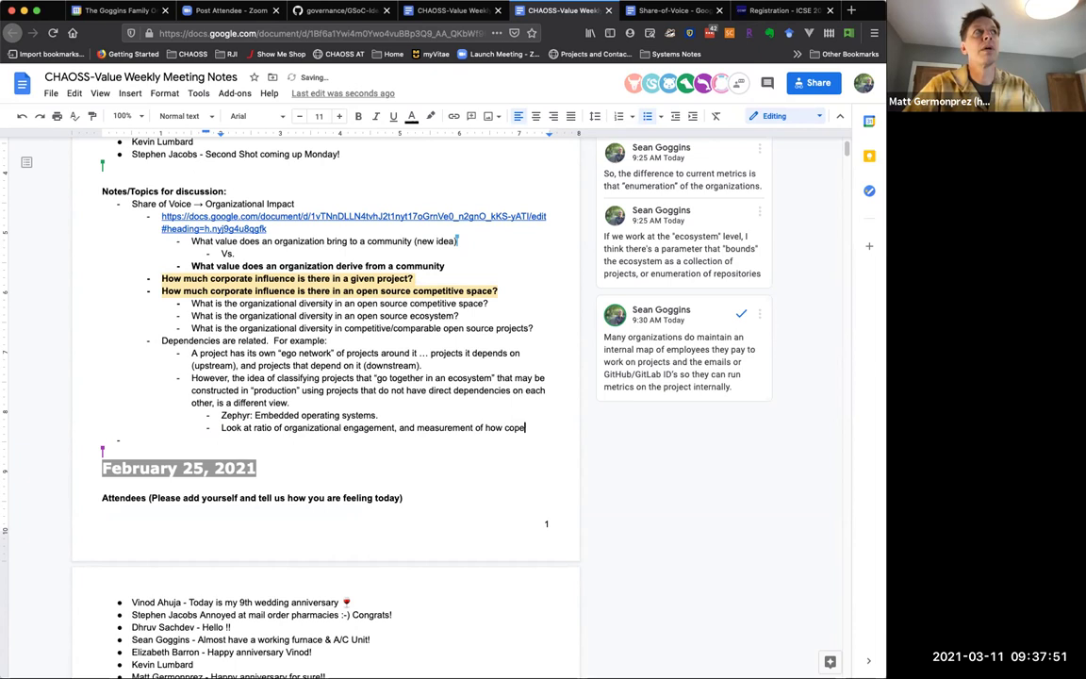
key(BackSpace)
key(BackSpace)
key(BackSpace)
text(mpeti)
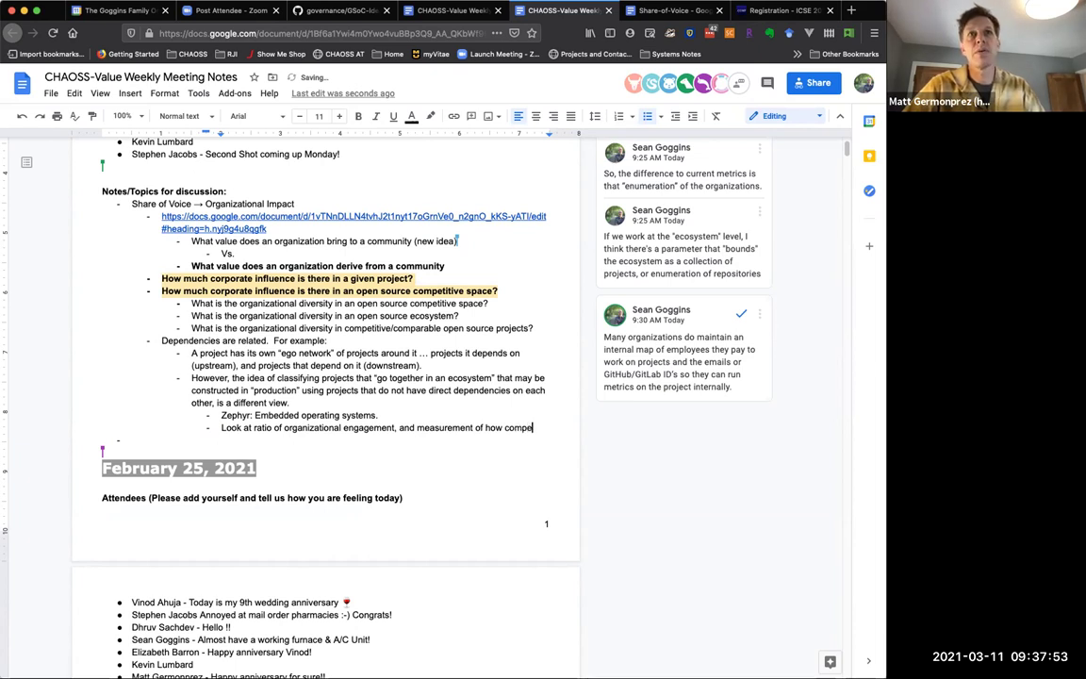
text(tive the projec)
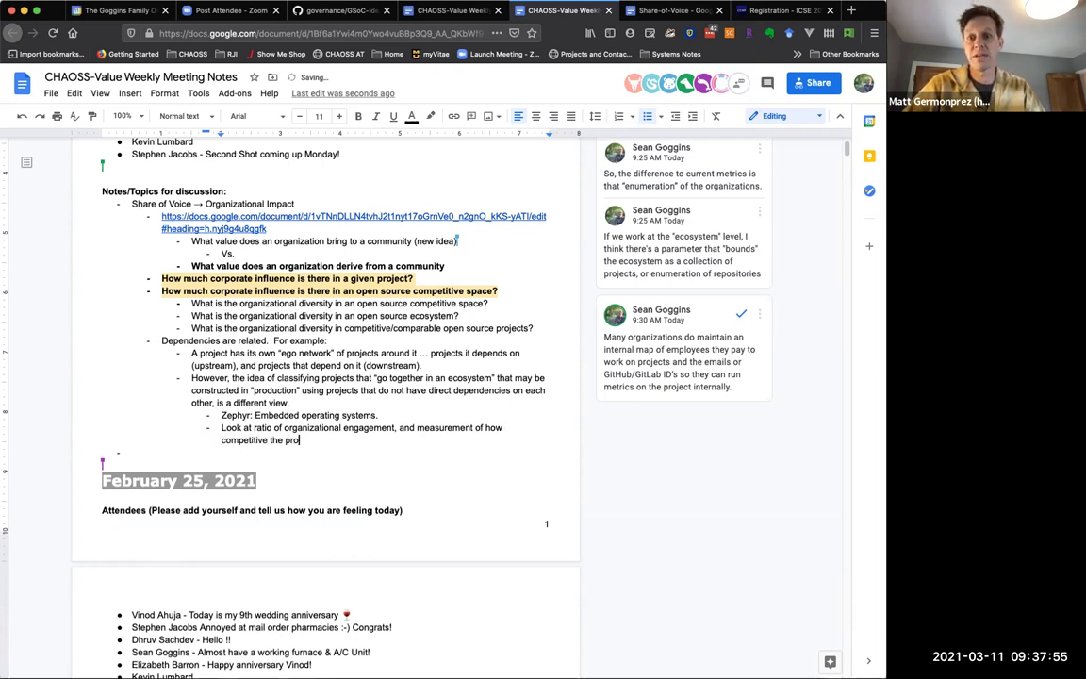
text(t is.)
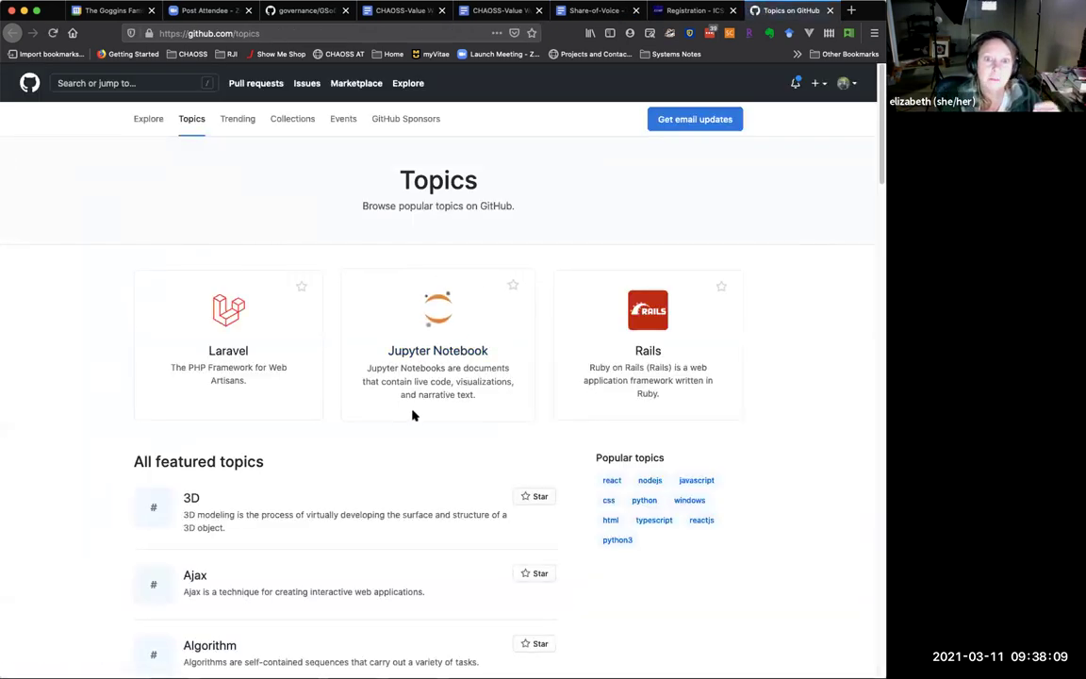
Switch to GitHub's Topics page and examine how the featured and popular topics classify projects.
scroll(415, 415, down, 3)
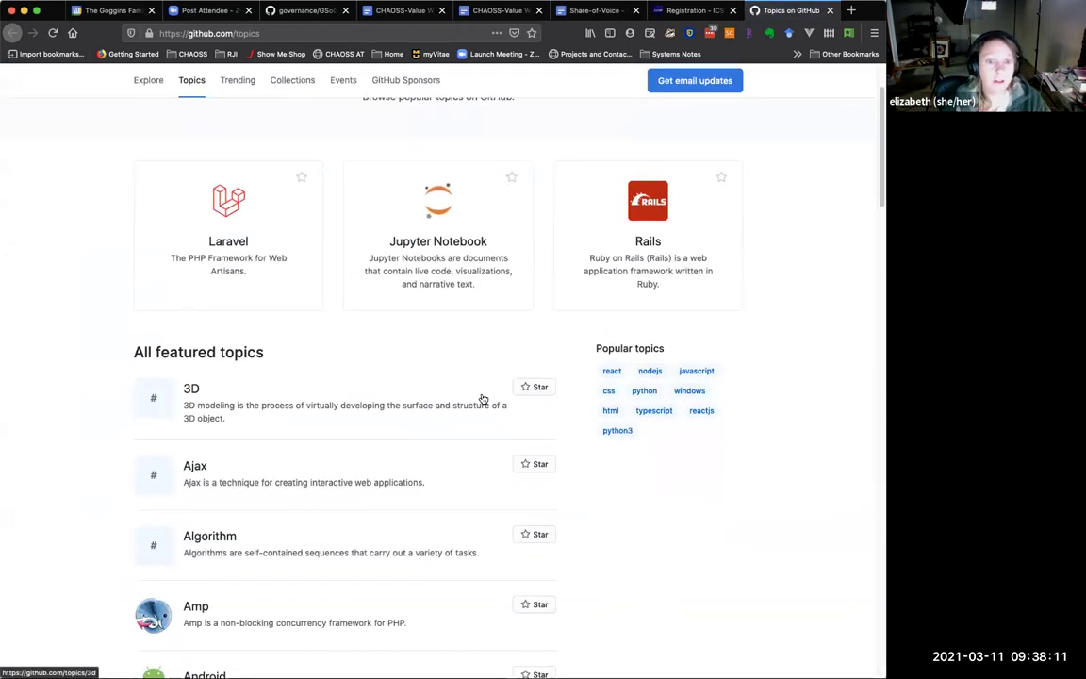
scroll(491, 396, down, 3)
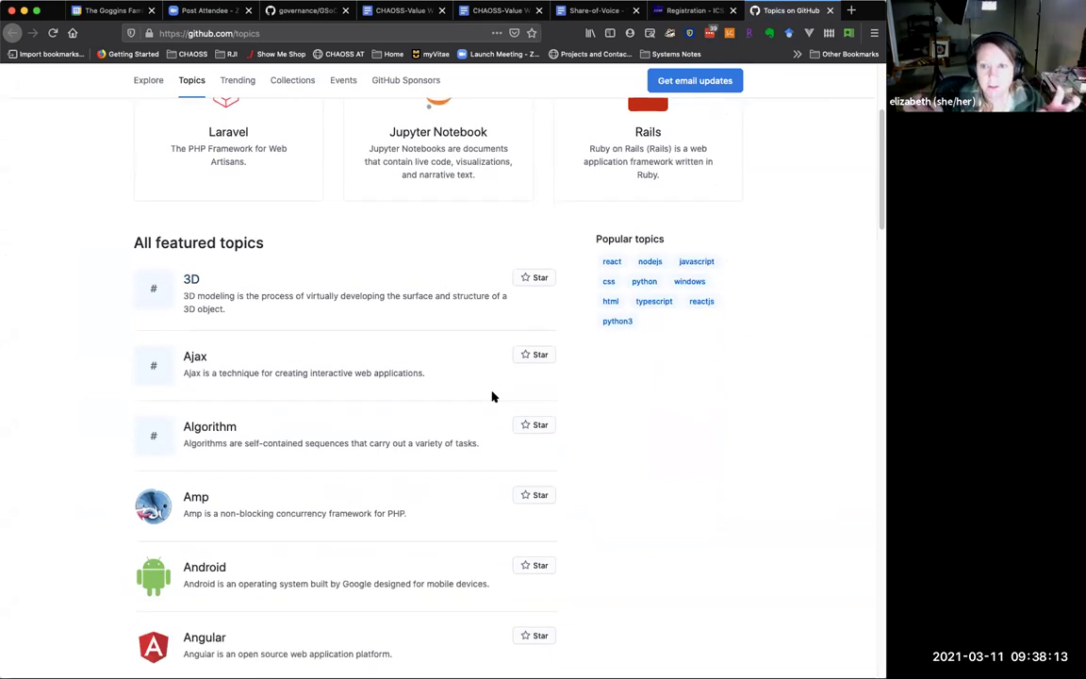
scroll(491, 396, up, 2)
scroll(491, 396, up, 3)
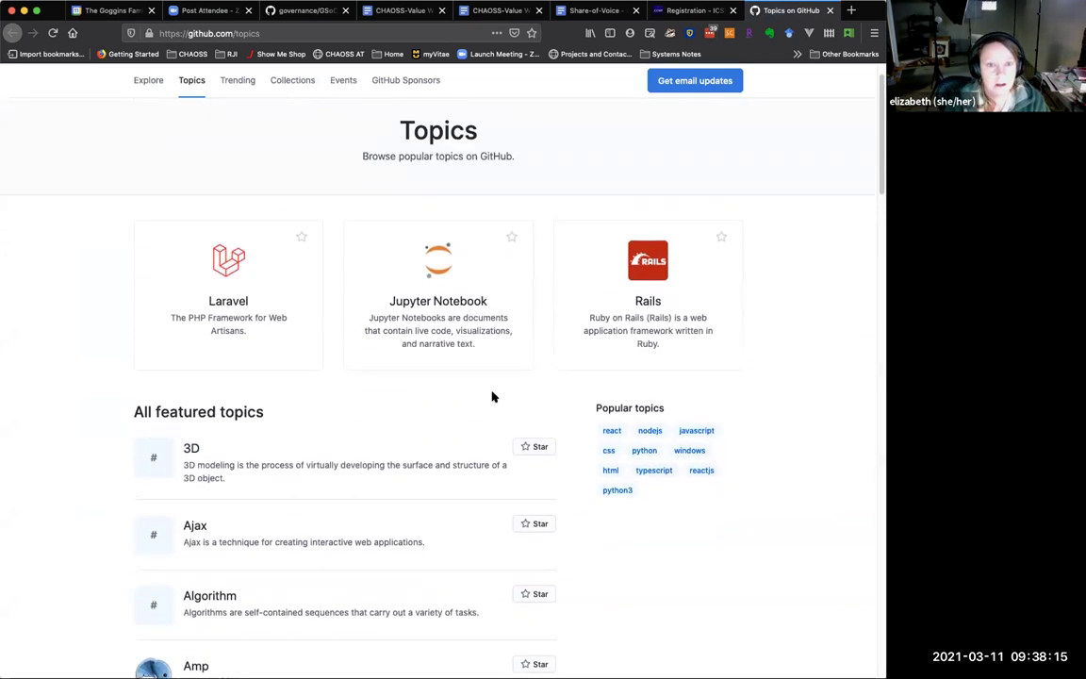
scroll(516, 276, up, 2)
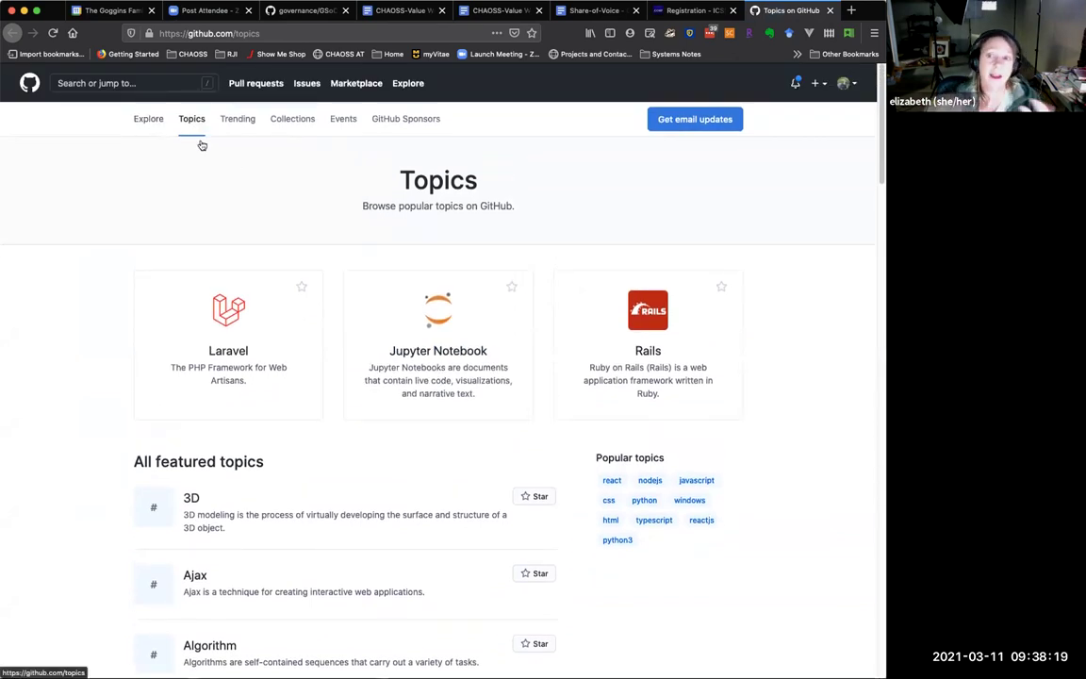
scroll(358, 372, down, 4)
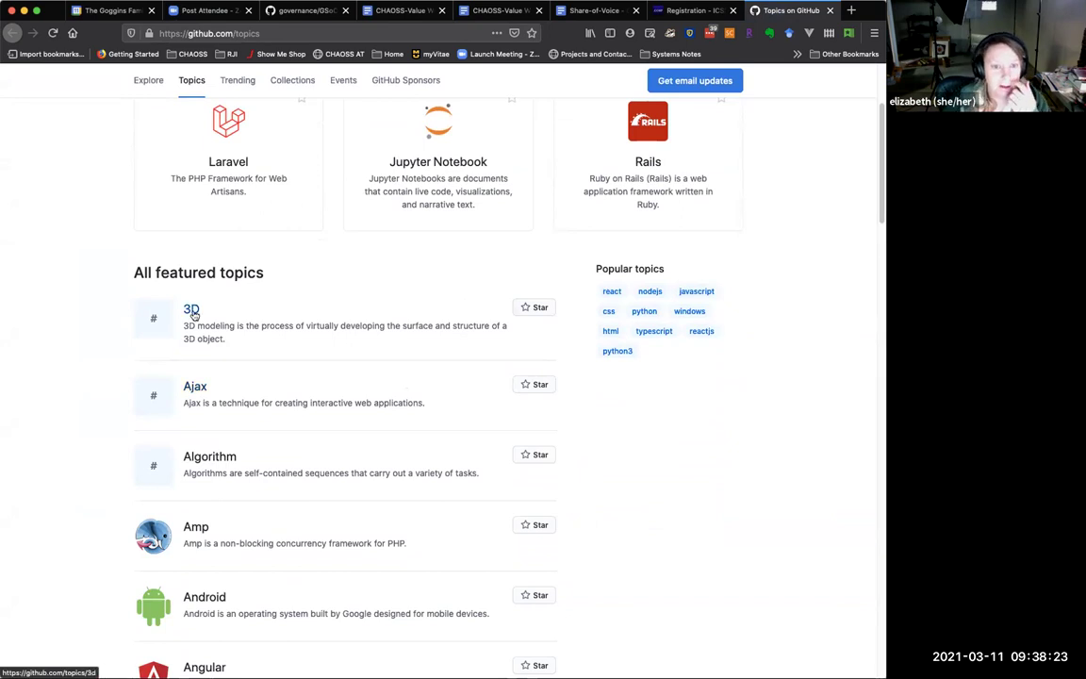
Open the Arduino topic from the featured topics and examine the public repositories grouped under it.
scroll(243, 429, down, 10)
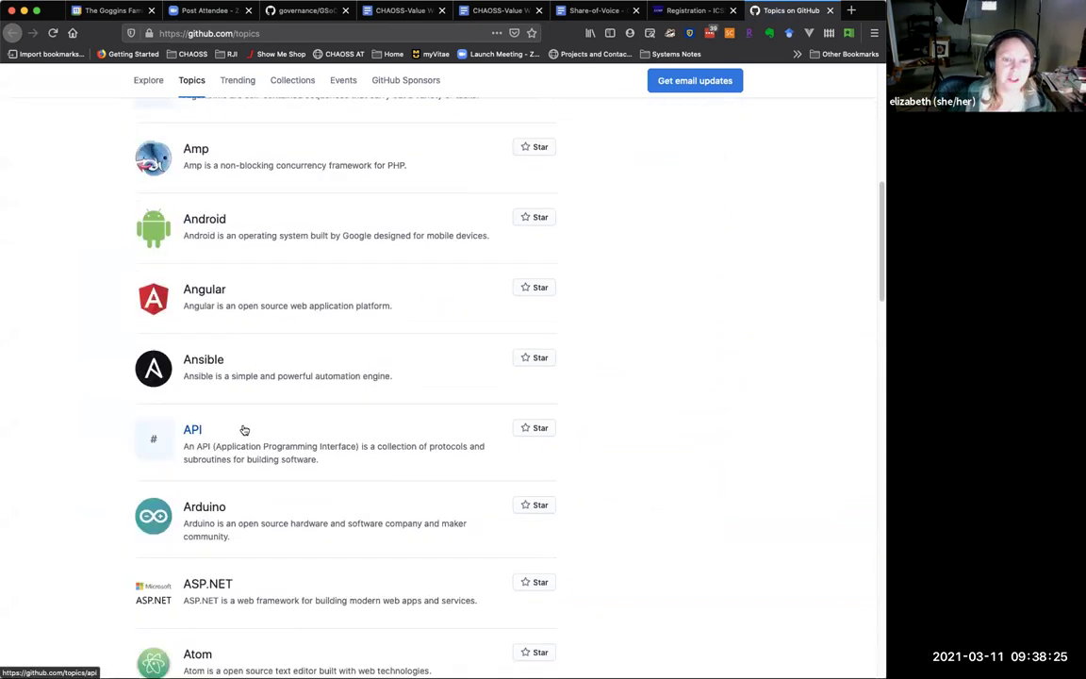
scroll(242, 429, down, 2)
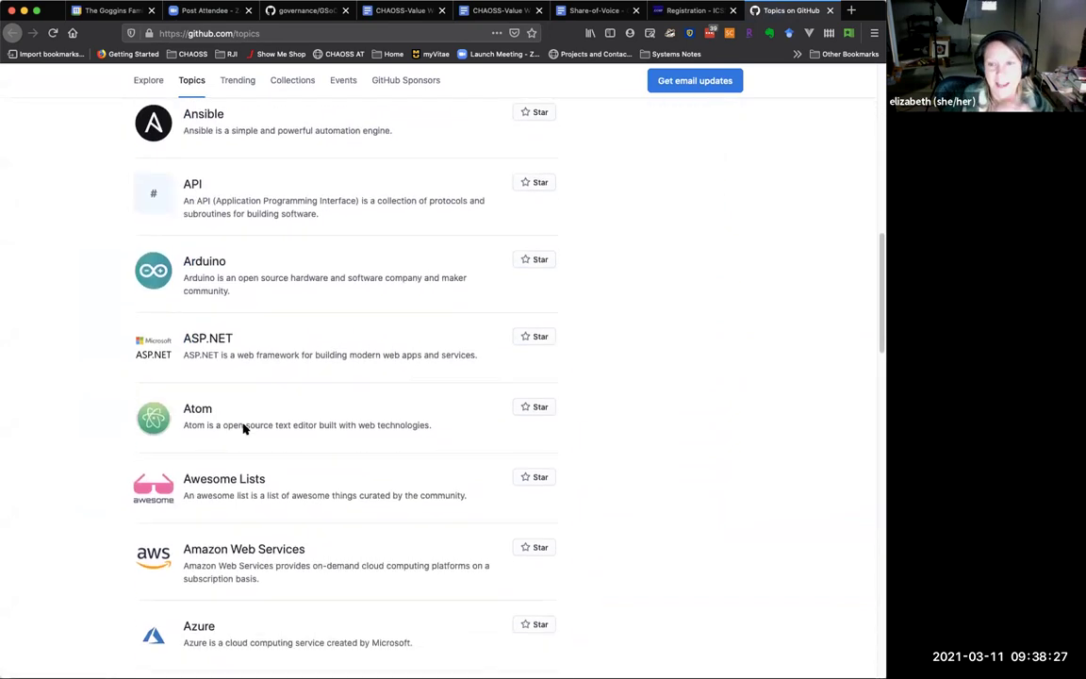
click(196, 261)
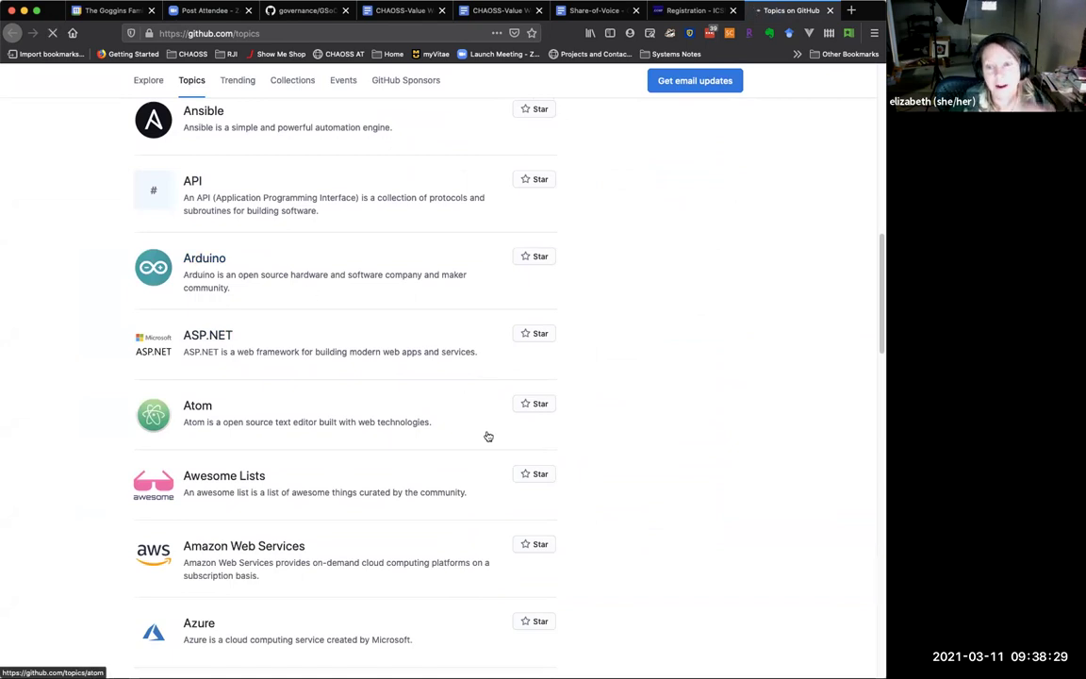
scroll(488, 436, down, 6)
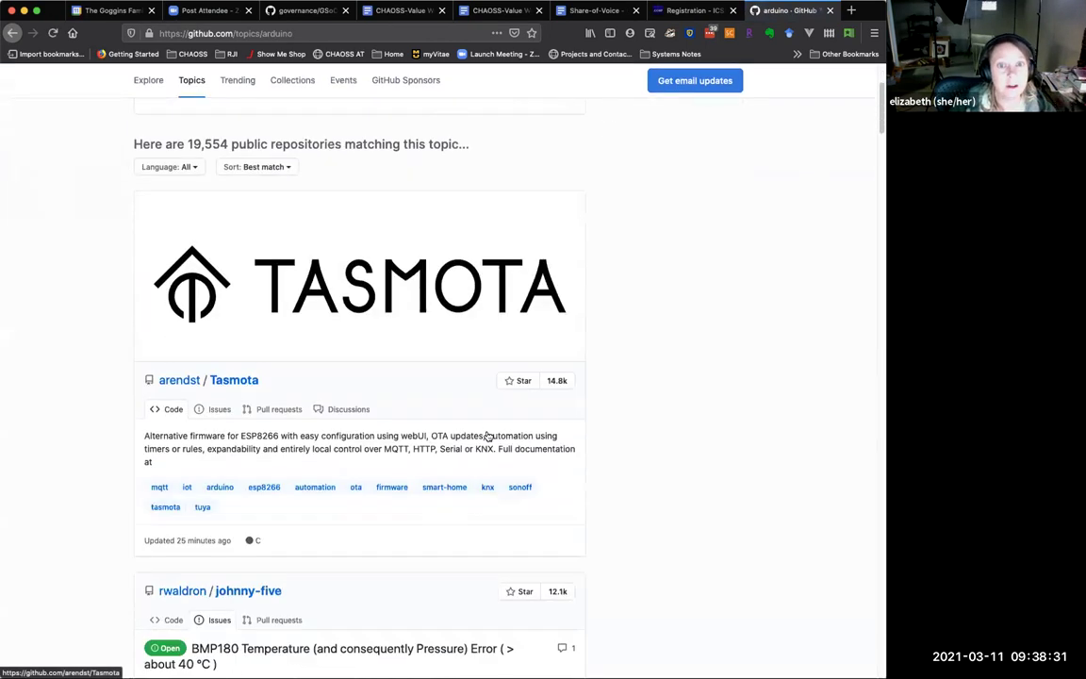
scroll(487, 436, down, 7)
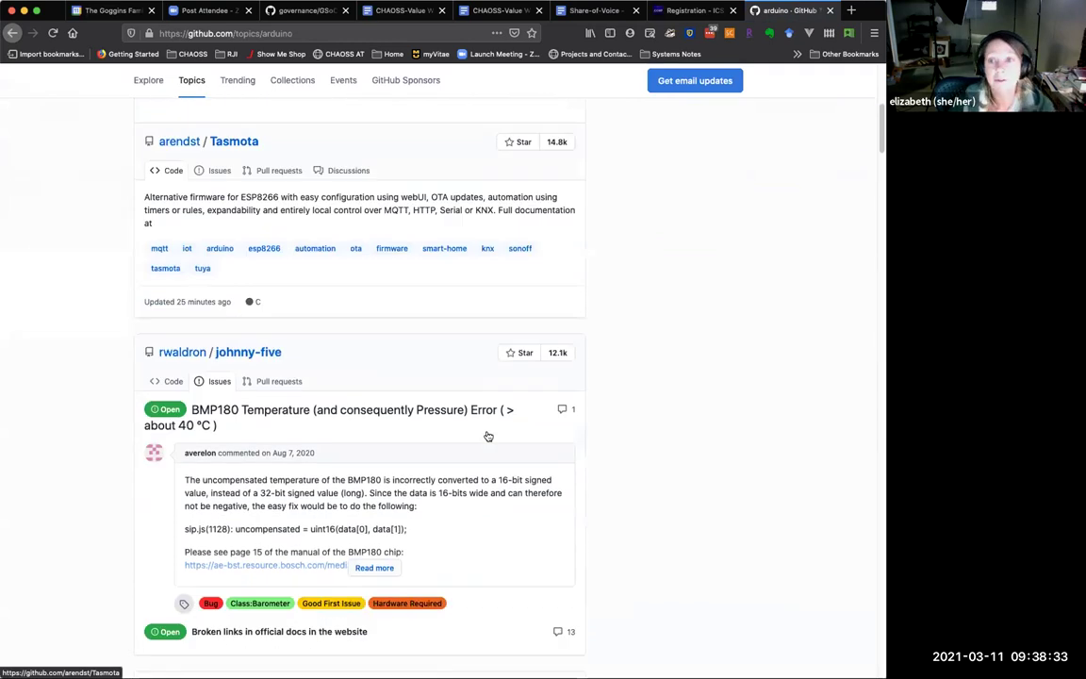
scroll(487, 435, down, 3)
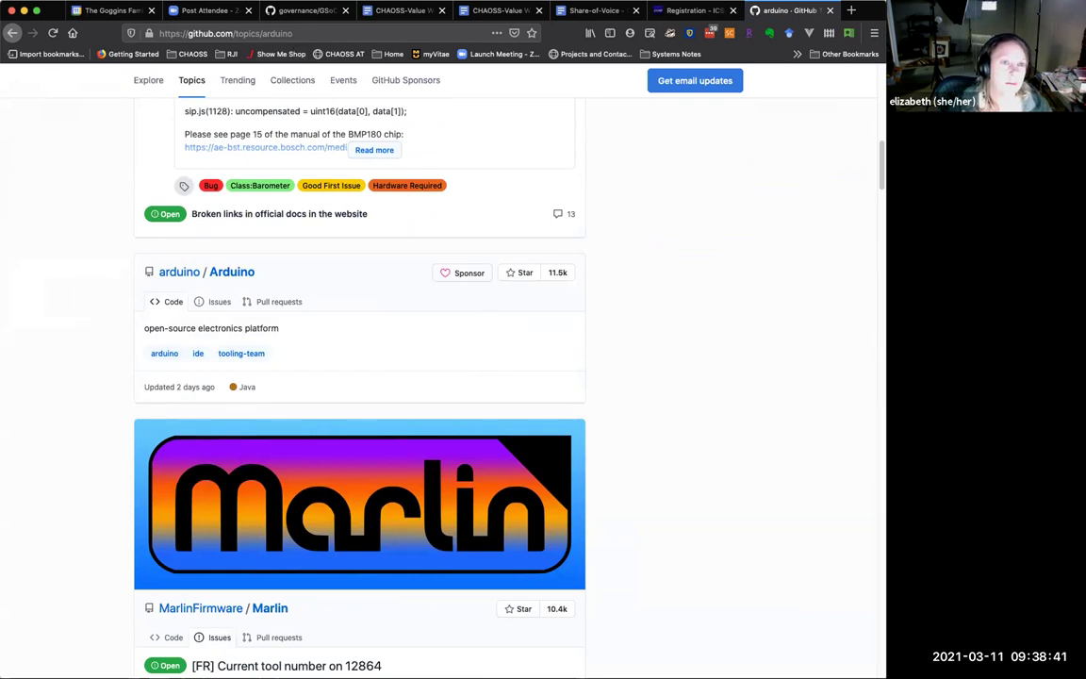
Go to GitHub's Collections page and examine the curated collections as a way of grouping projects.
click(172, 33)
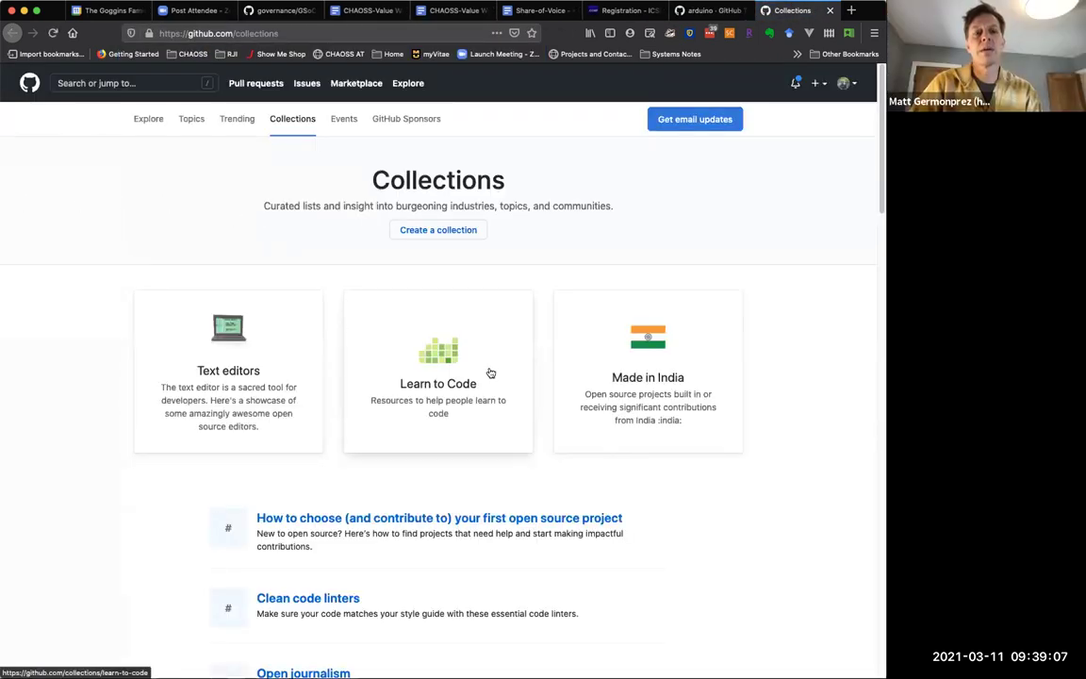
scroll(514, 391, down, 3)
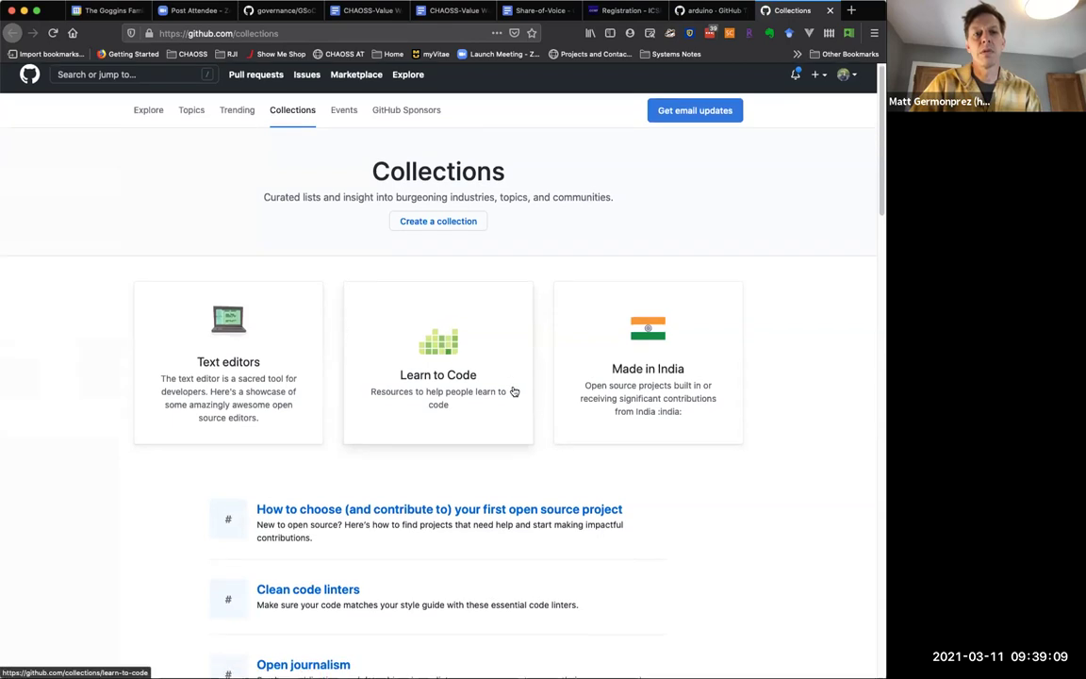
scroll(514, 391, down, 10)
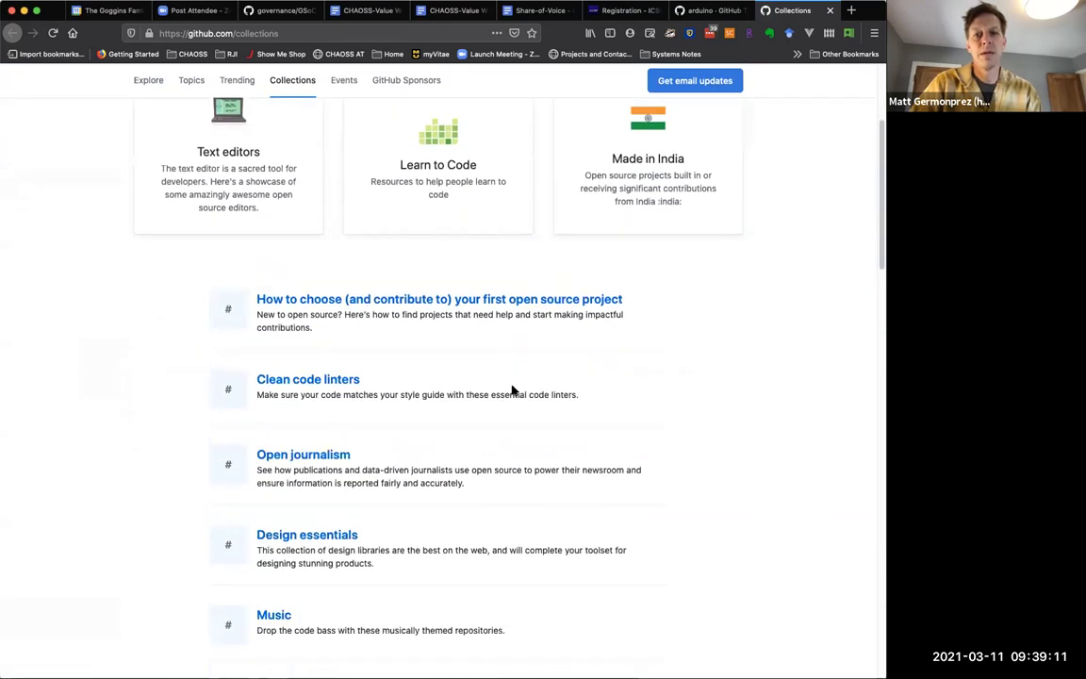
scroll(514, 391, down, 3)
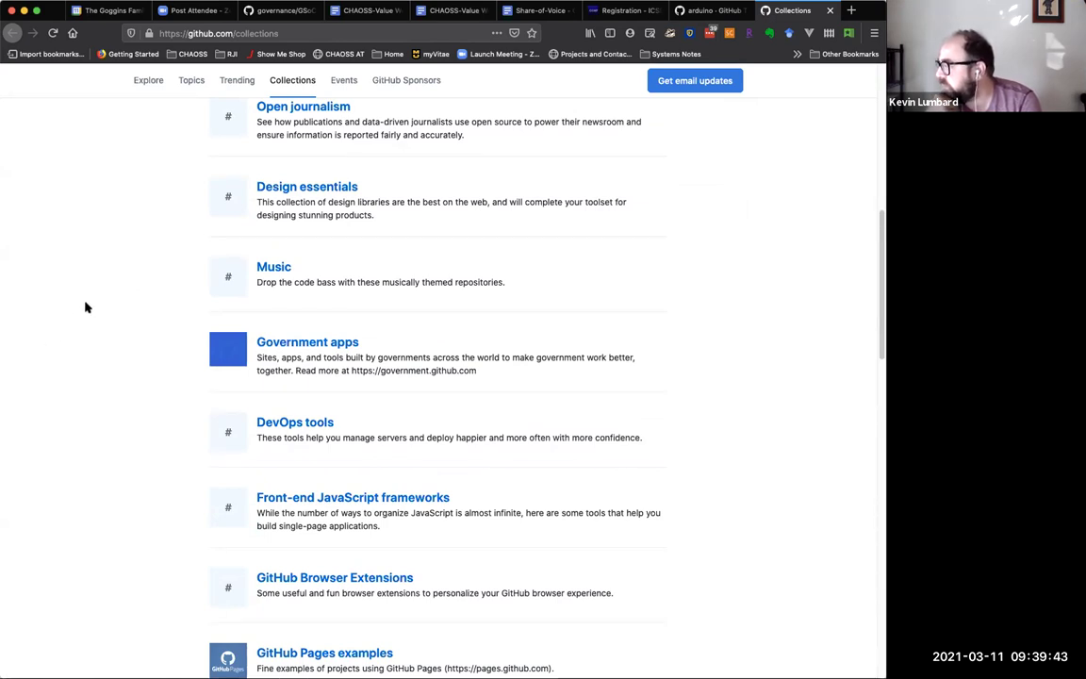
scroll(308, 321, up, 5)
scroll(309, 322, up, 3)
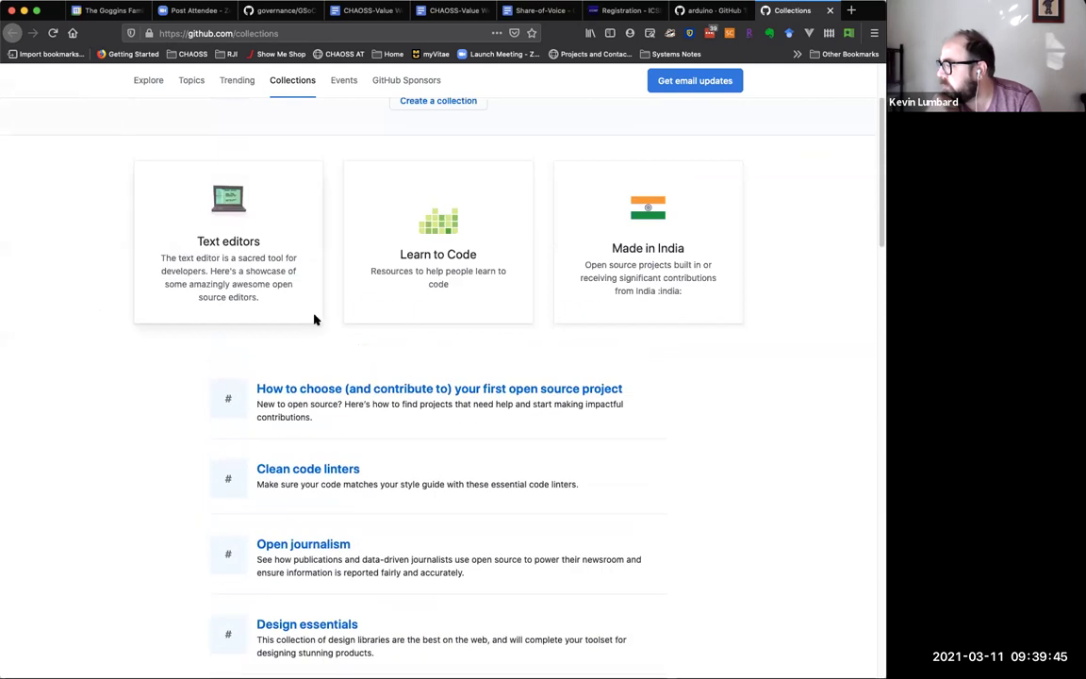
scroll(464, 141, up, 2)
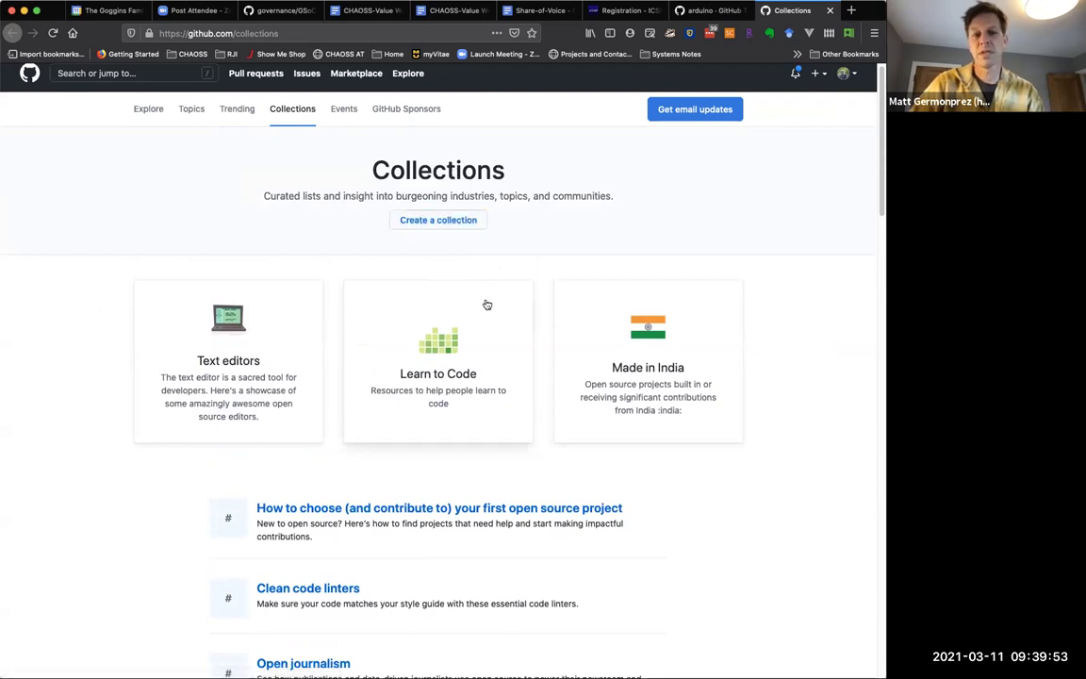
scroll(487, 303, down, 10)
scroll(487, 304, down, 7)
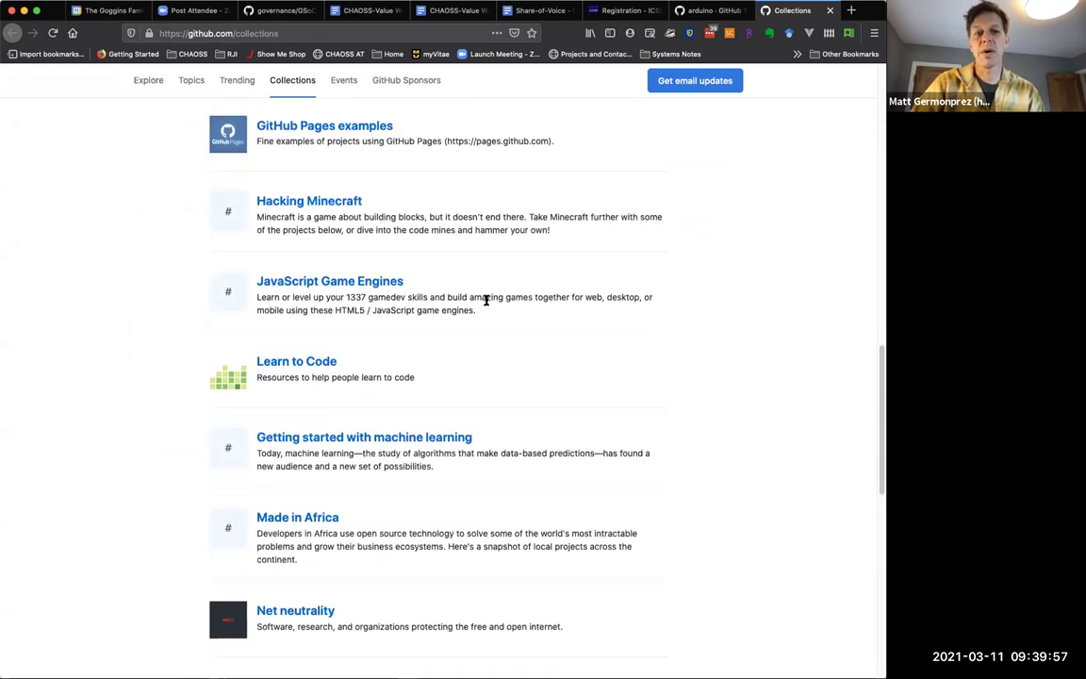
scroll(486, 300, up, 15)
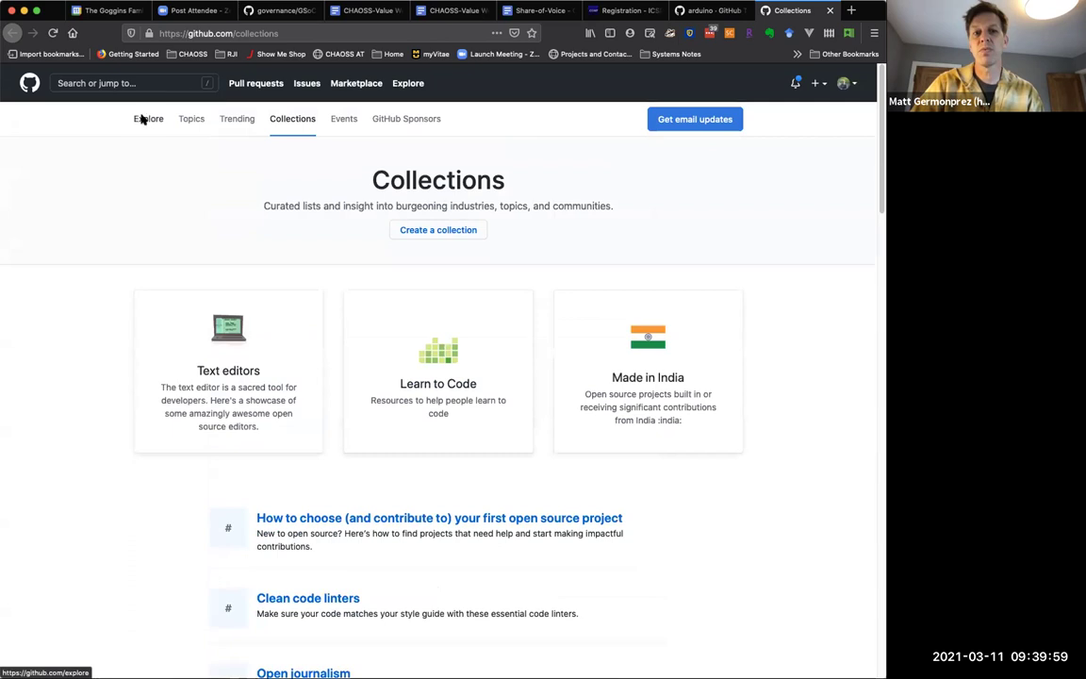
Search GitHub for "collections: covid19" and open the COVID-19 topic from the results.
click(121, 83)
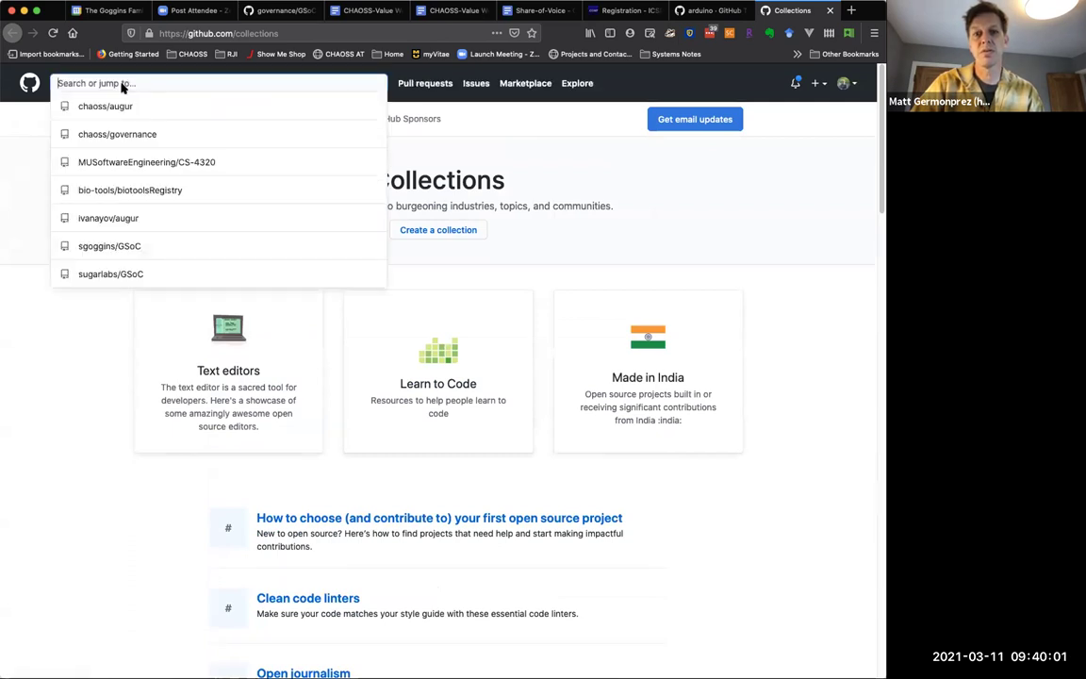
text(collec)
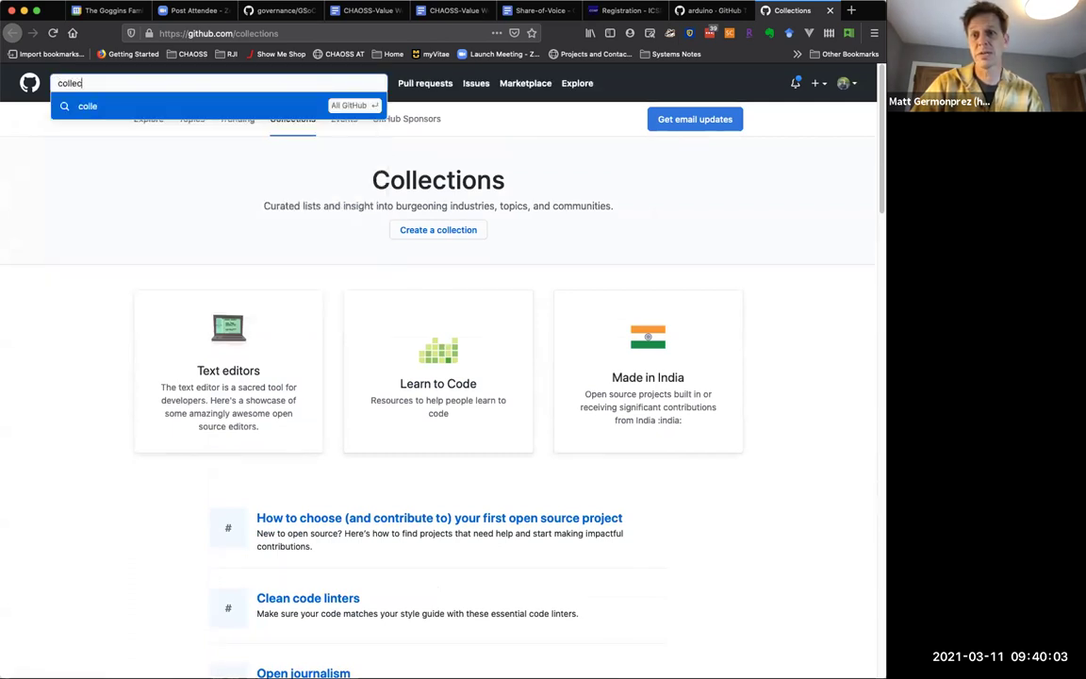
text(tions: covid19)
key(Return)
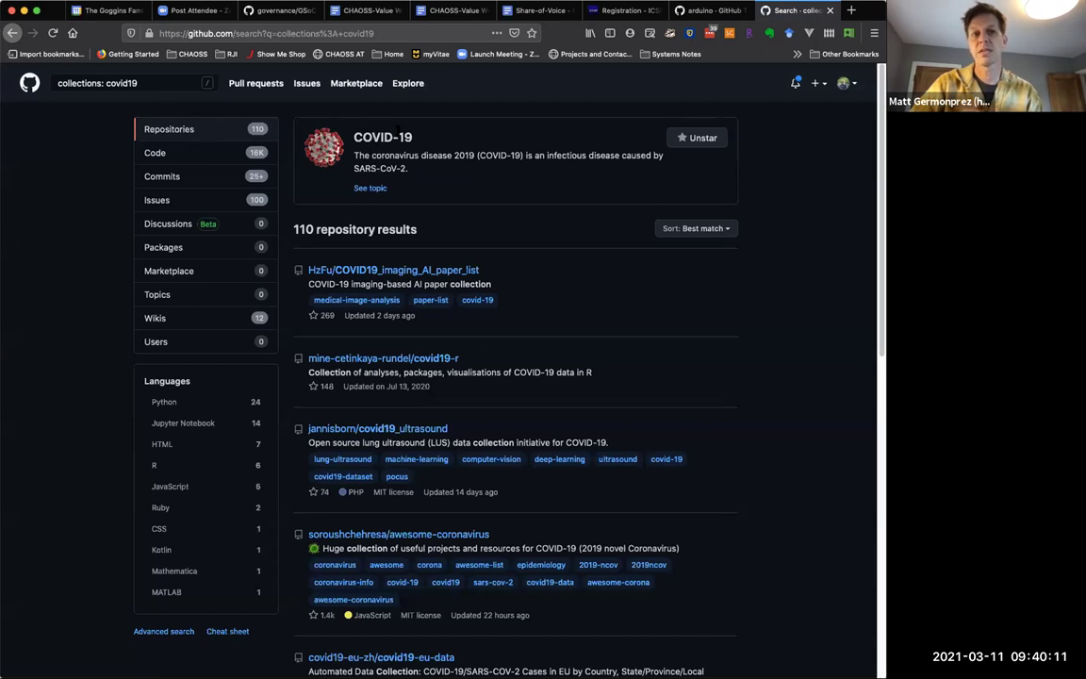
click(363, 187)
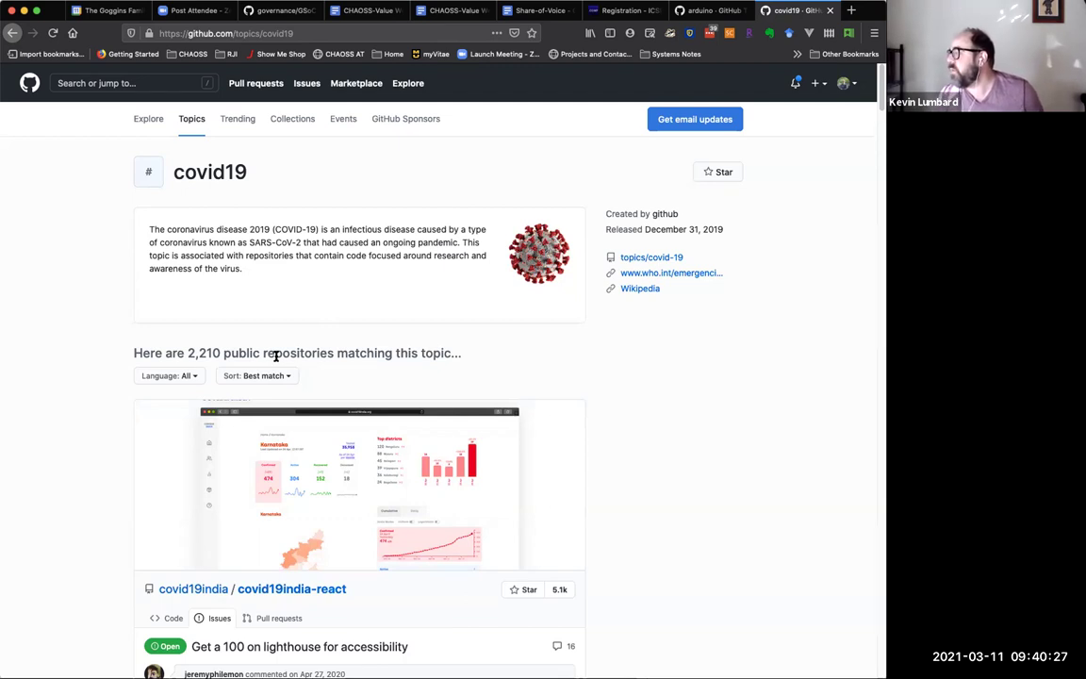
Examine the covid19 topic page and highlight the line about the public repositories matching the topic.
scroll(275, 355, down, 5)
scroll(273, 354, up, 3)
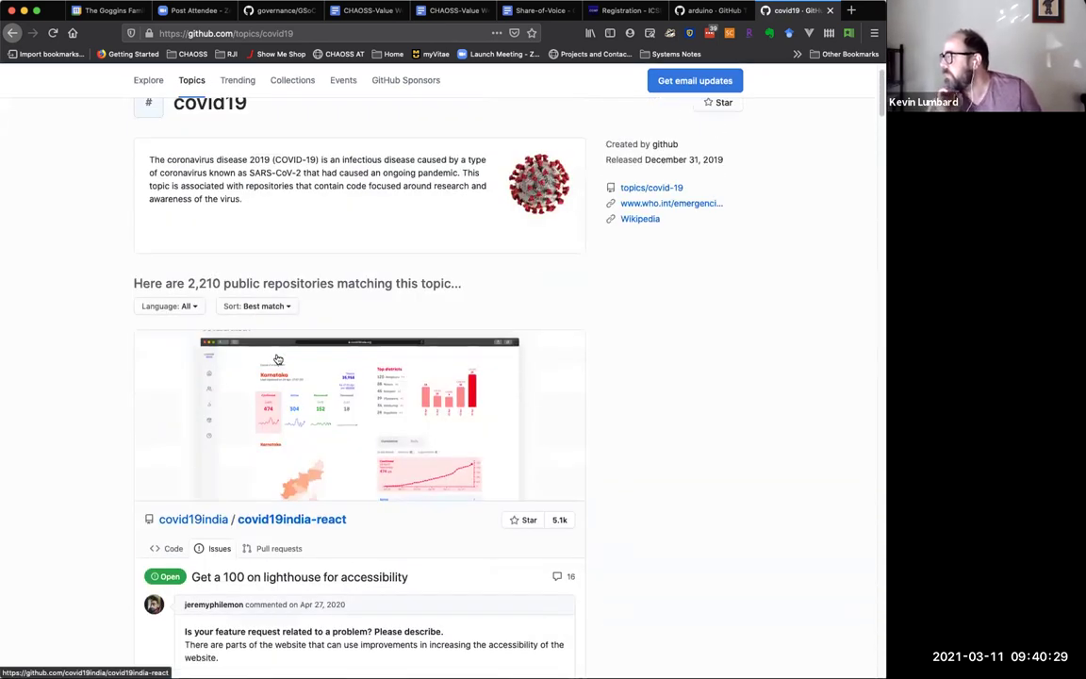
click(259, 33)
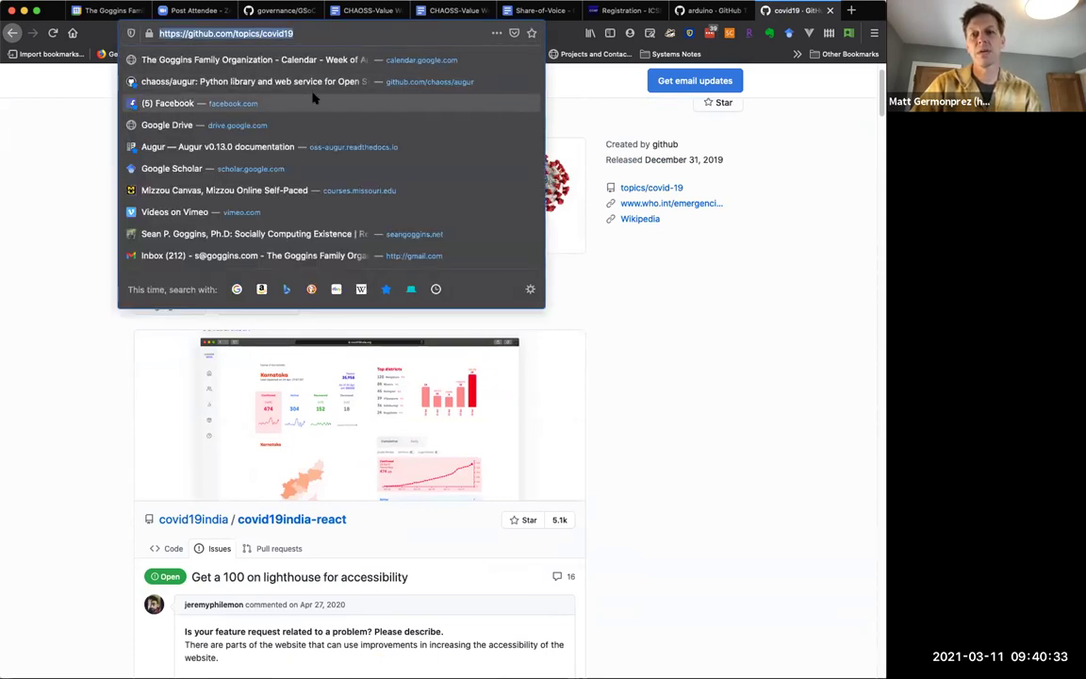
click(603, 241)
triple_click(184, 281)
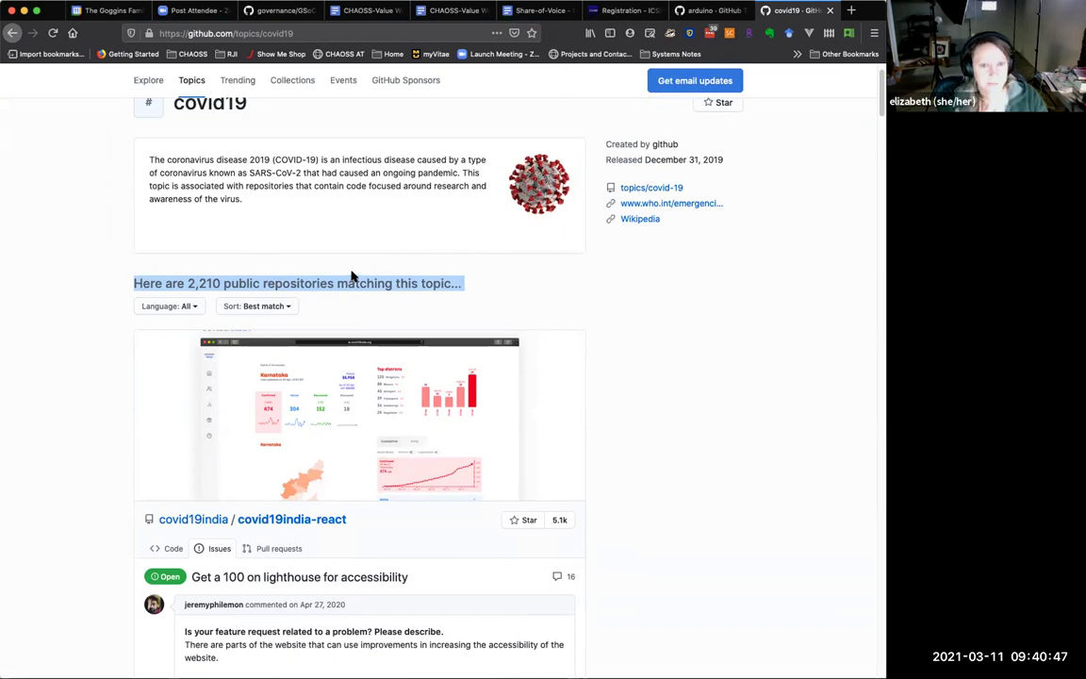
scroll(315, 192, up, 2)
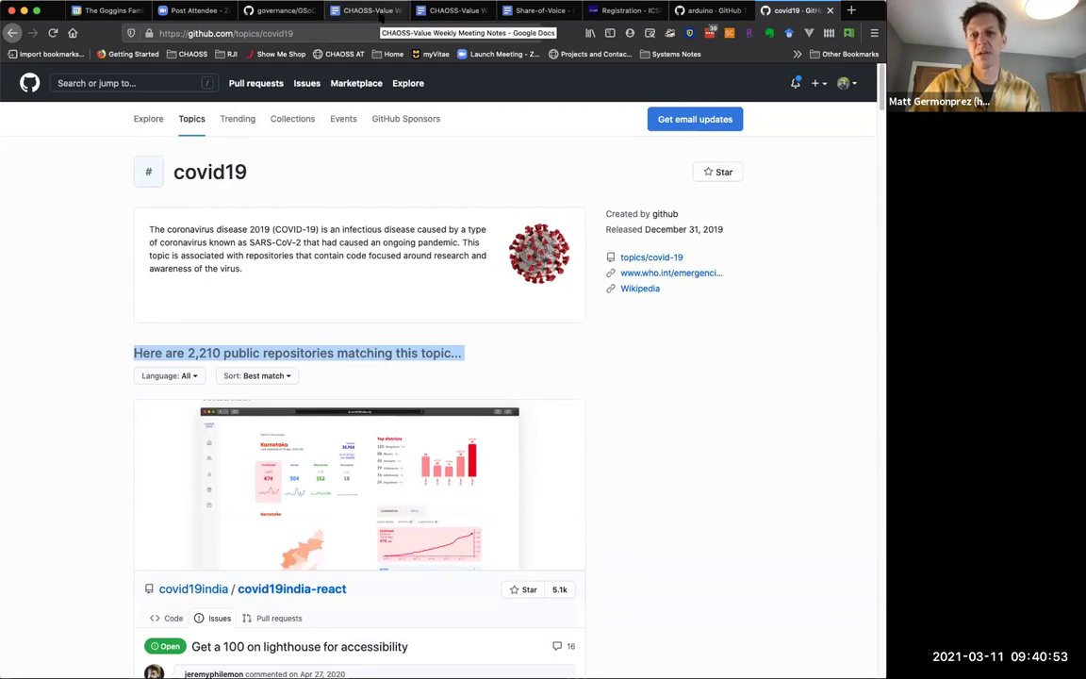
Copy the covid19 topic page's address and add the bullet "Github Collections and Topics" to the meeting notes, level with the Dependencies bullet.
click(356, 34)
key(super+c)
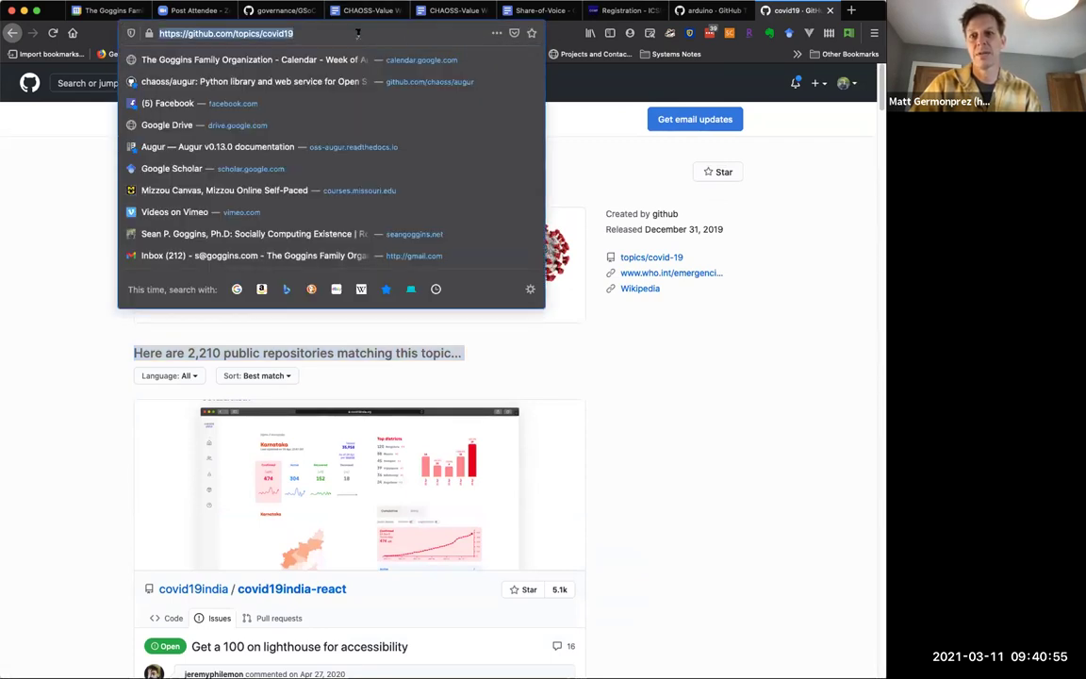
click(417, 11)
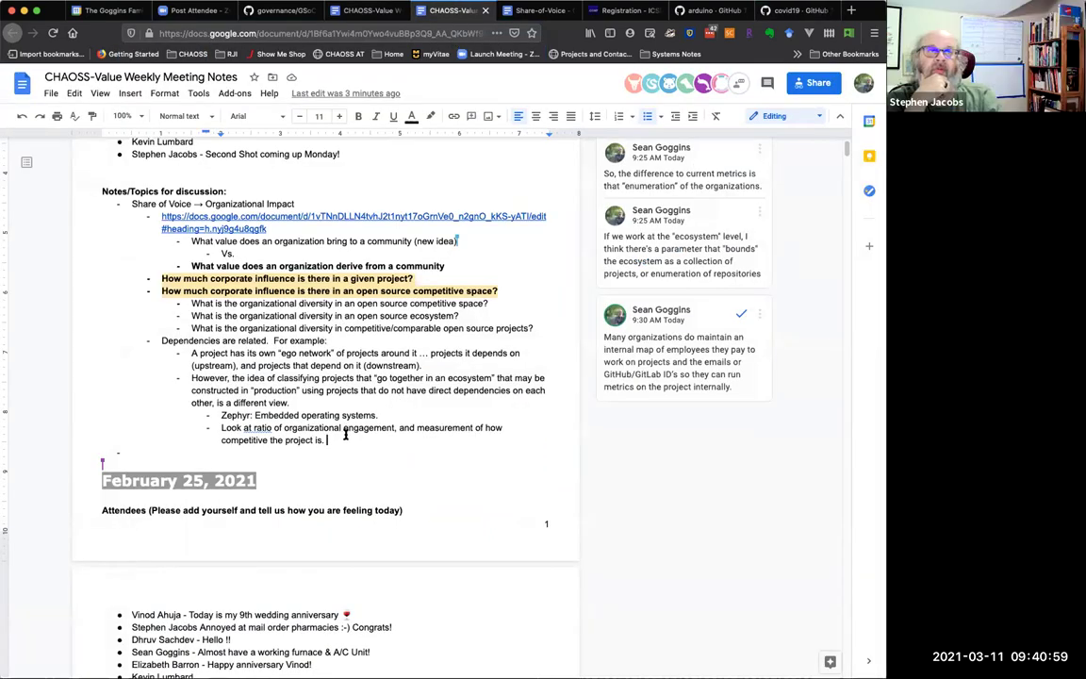
key(Return)
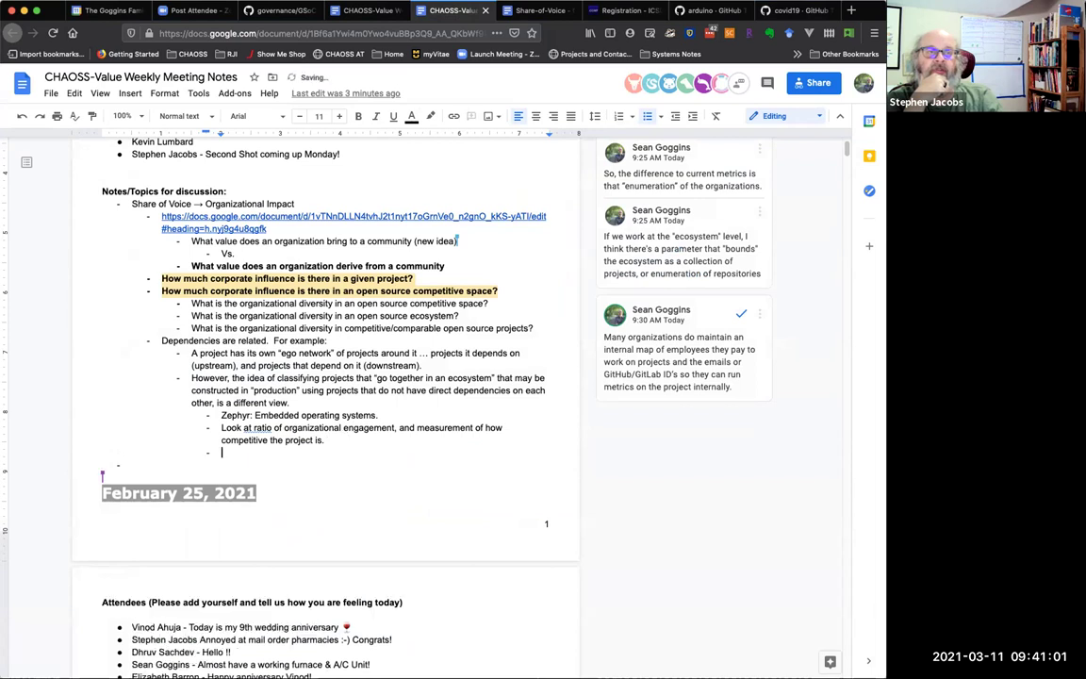
key(shift+Tab)
key(shift+Tab)
text(Github Colle)
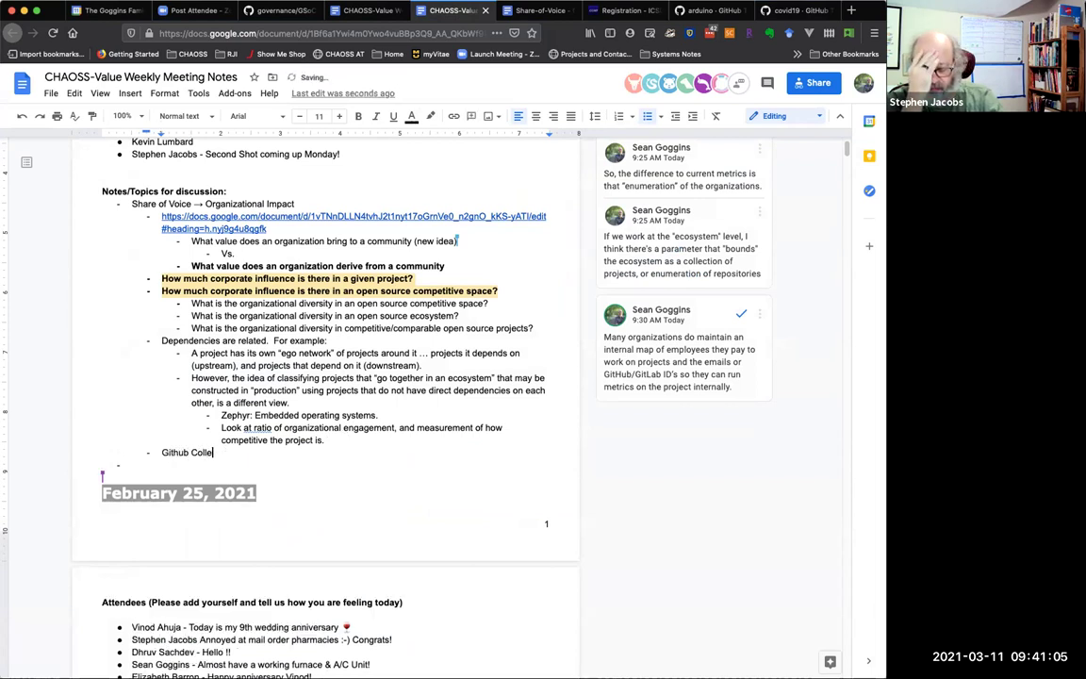
text(ctions and Topics)
key(Return)
key(Tab)
key(super+v)
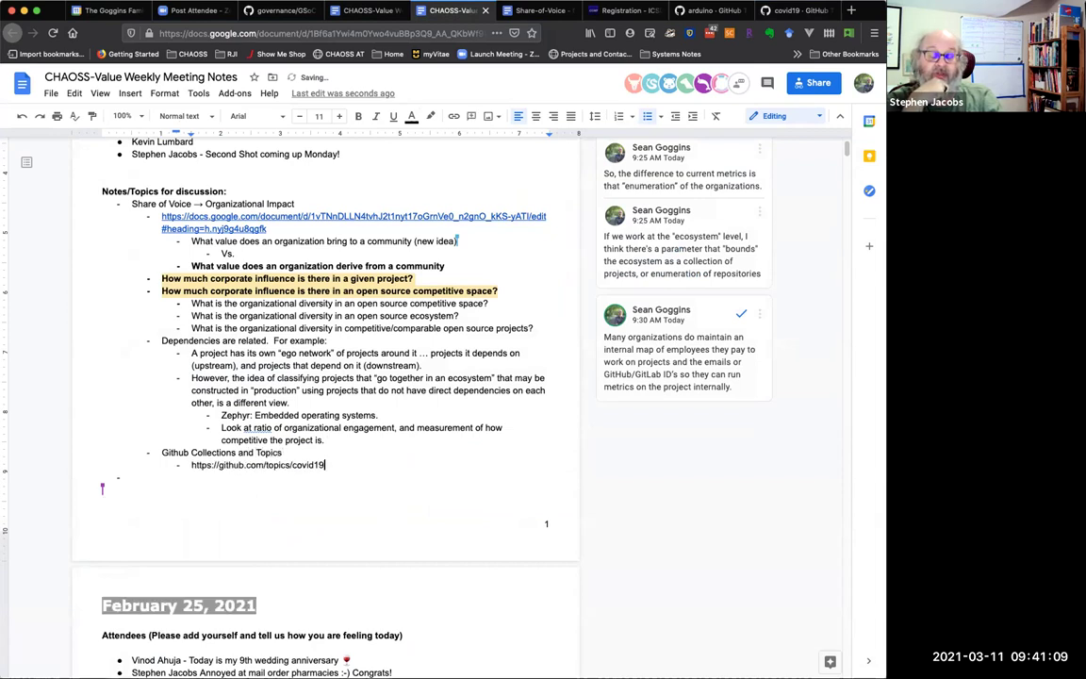
key(Return)
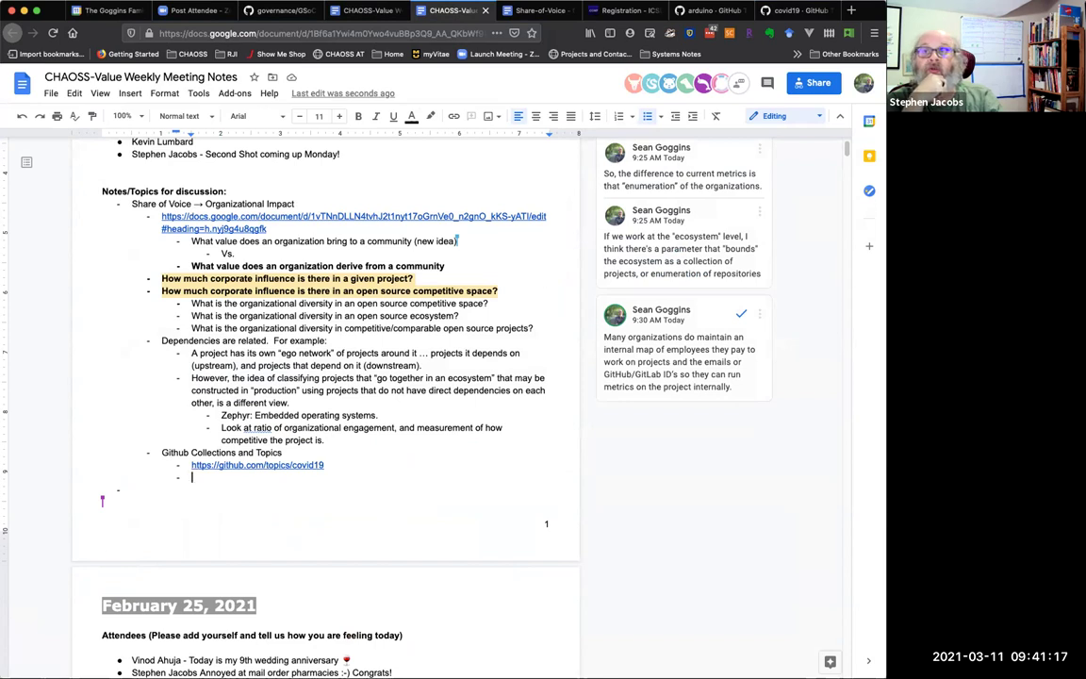
click(203, 478)
key(ctrl+v)
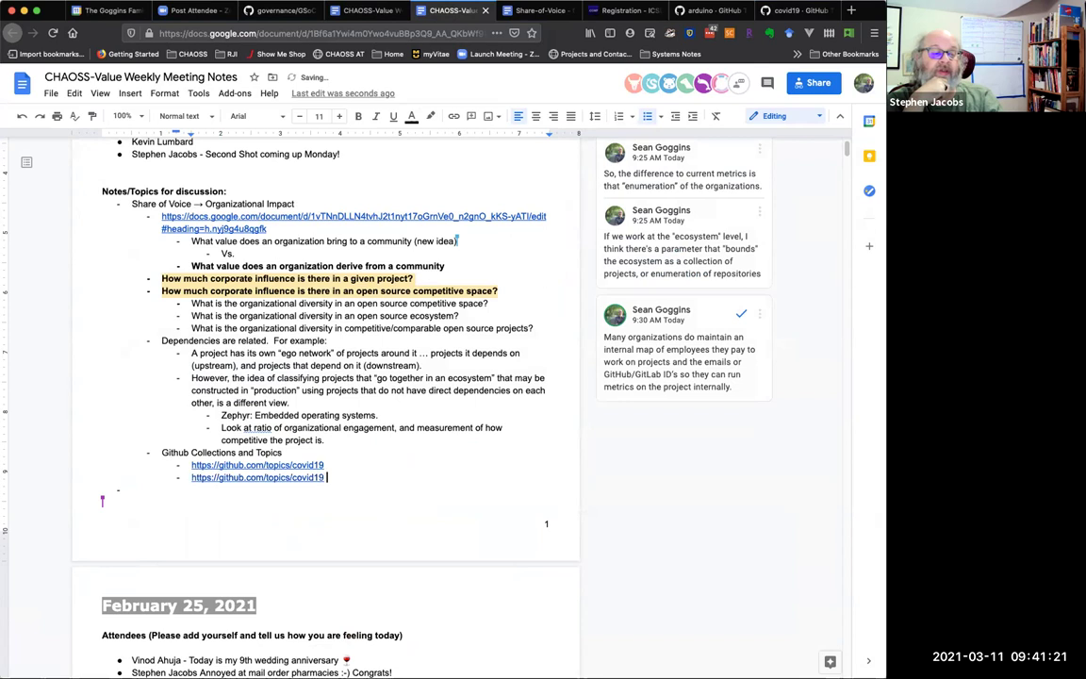
key(ctrl+z)
key(ctrl+z)
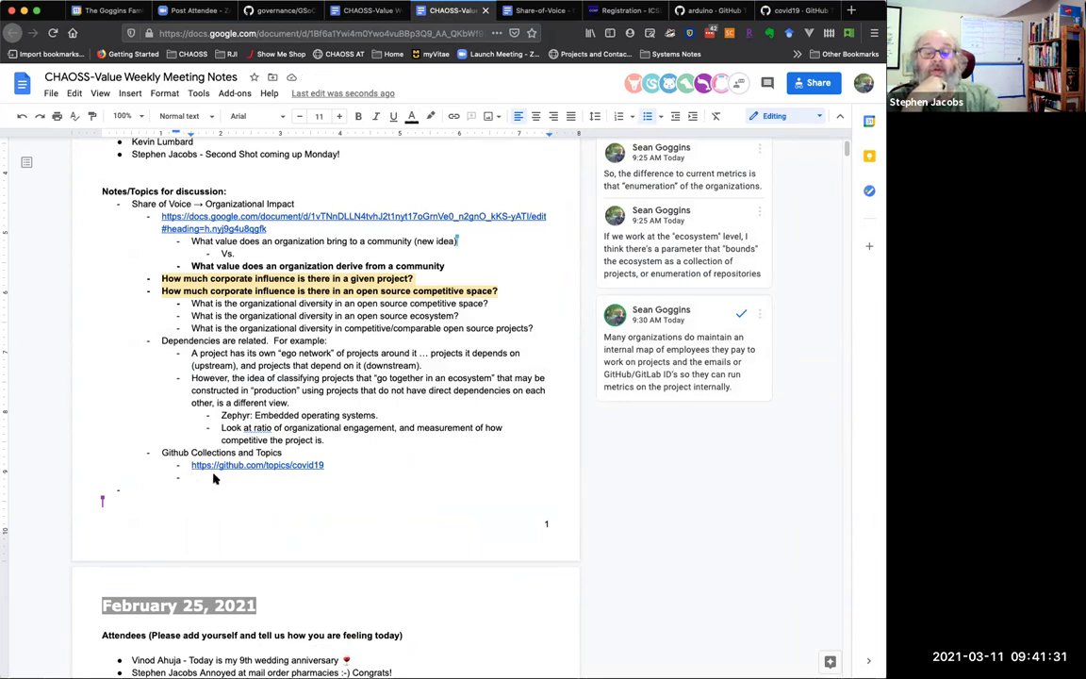
text(https://github.com/topics/arduino)
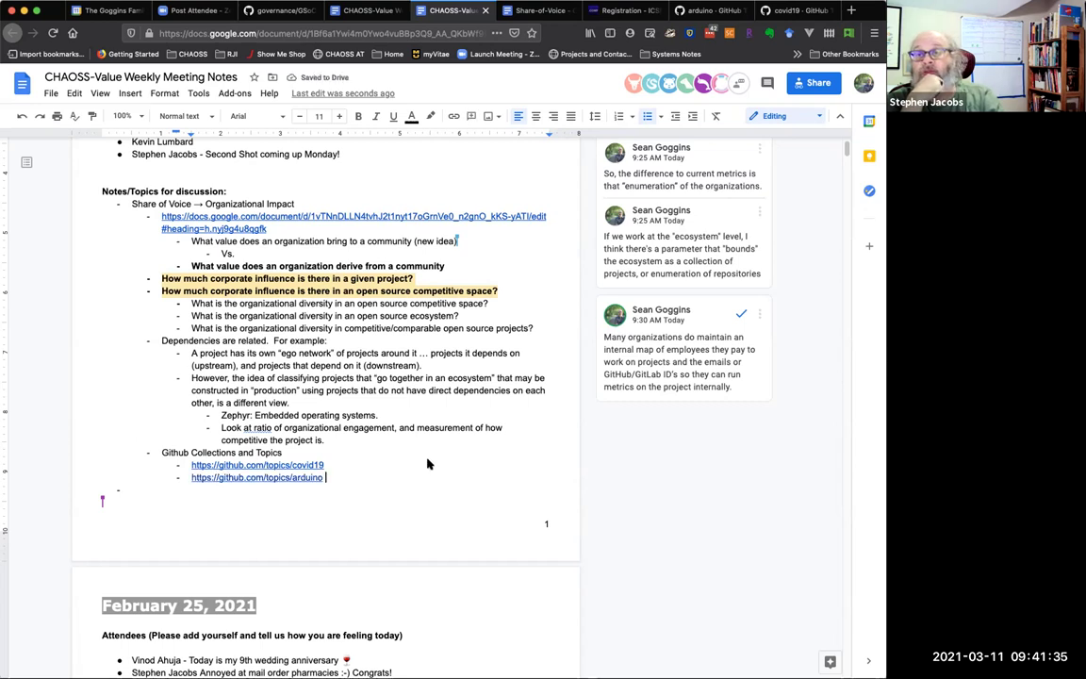
key(Return)
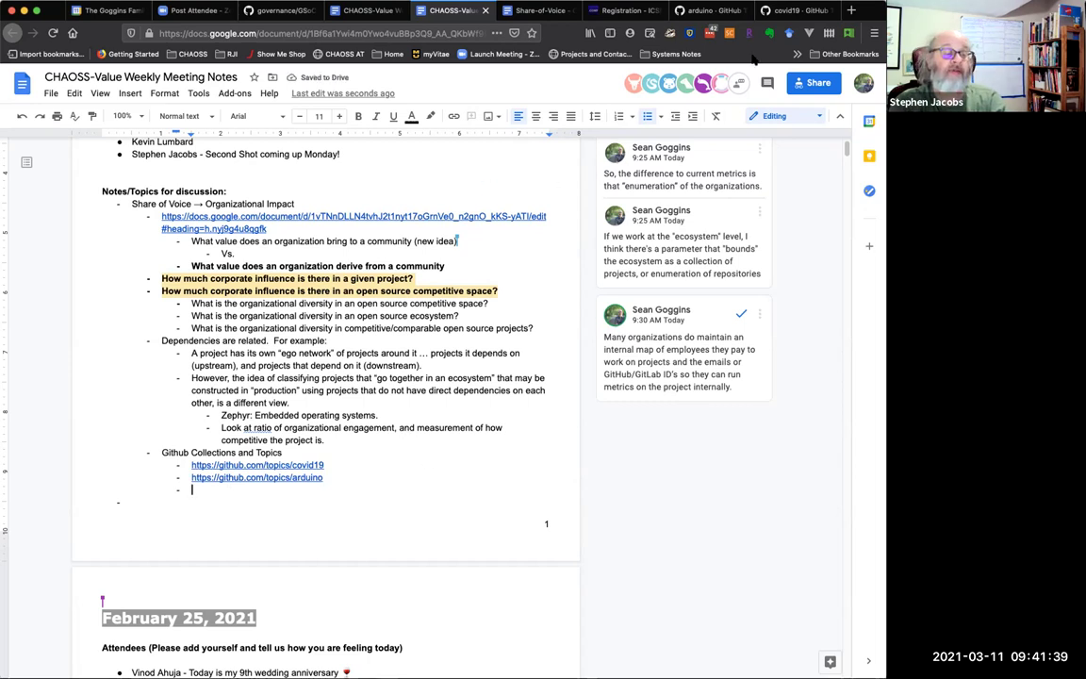
Return to the covid19 topic on GitHub, open the Collections page from there and look through the listed collections.
click(792, 10)
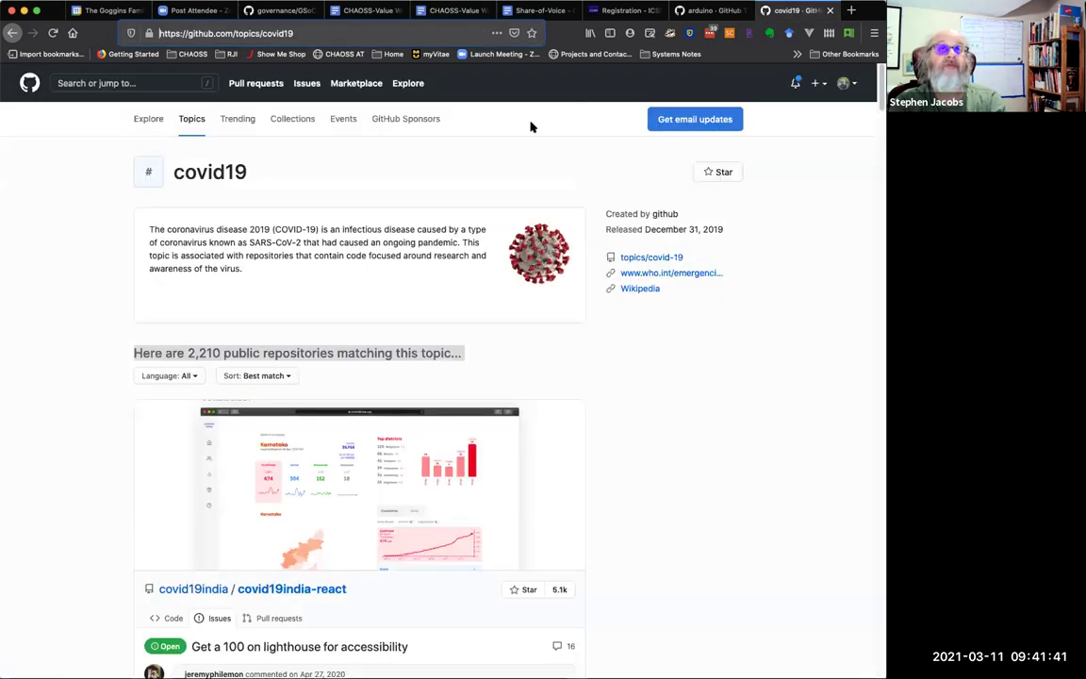
click(310, 117)
scroll(386, 394, down, 1)
scroll(387, 395, down, 3)
scroll(376, 383, up, 1)
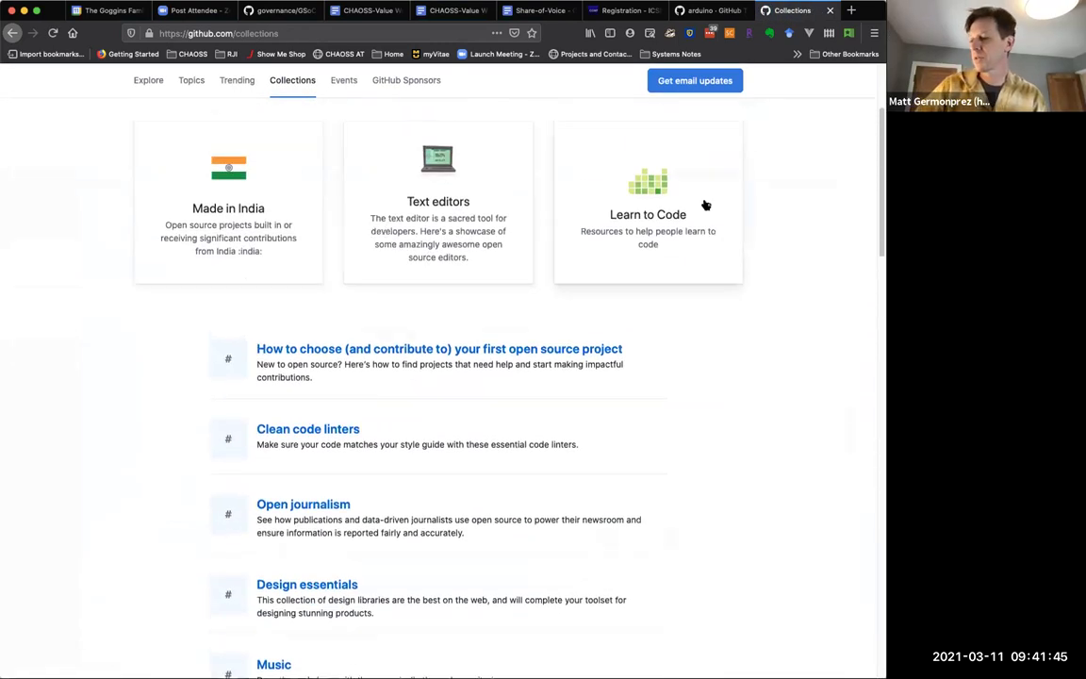
scroll(468, 255, down, 7)
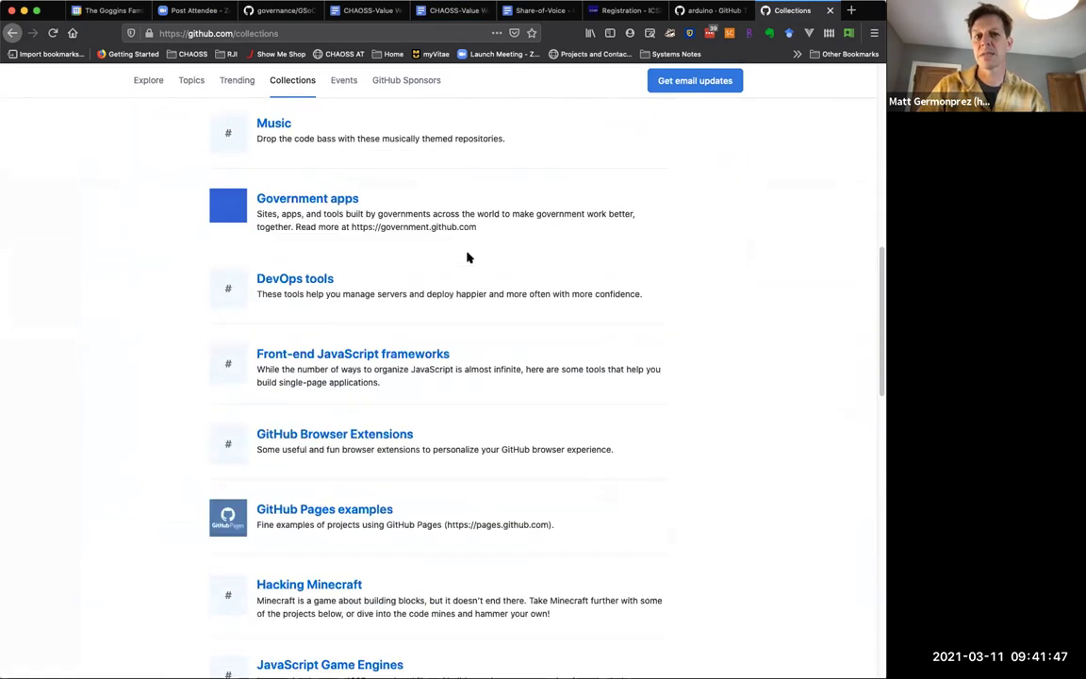
Open the DevOps tools collection on GitHub and copy its page address.
scroll(462, 260, down, 1)
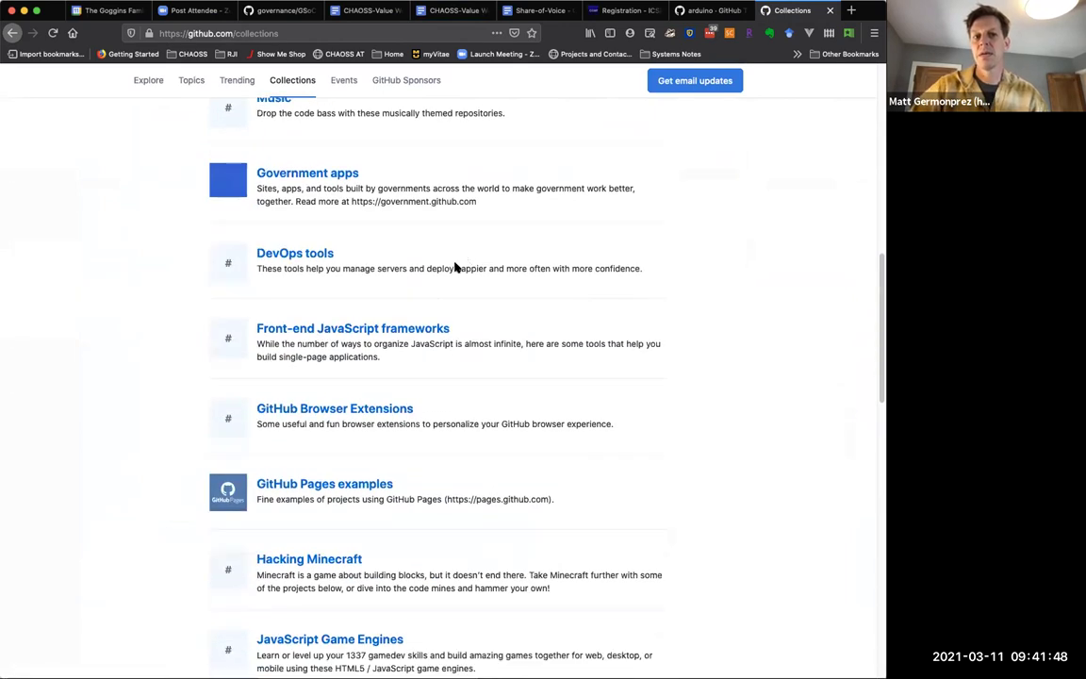
click(311, 256)
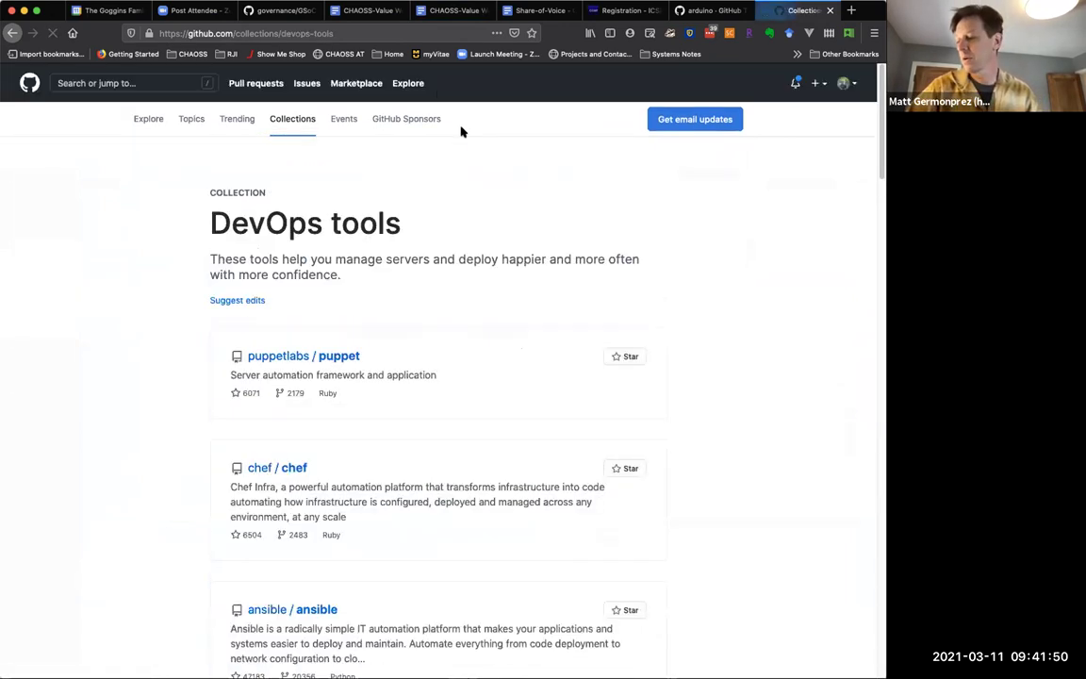
click(374, 35)
key(ctrl+c)
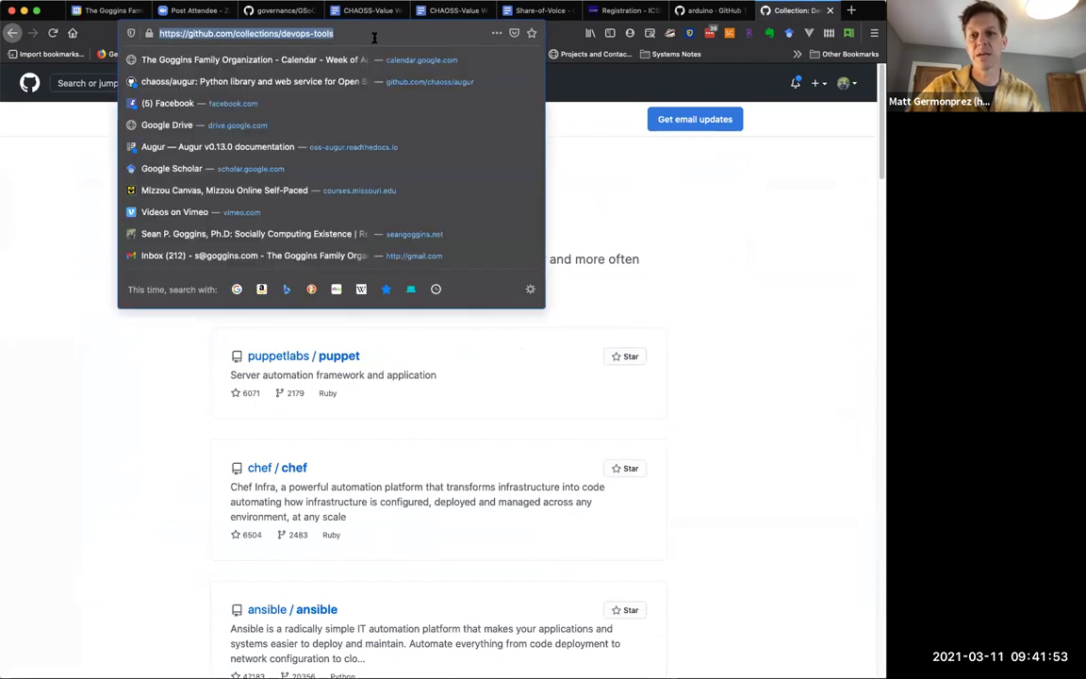
click(585, 171)
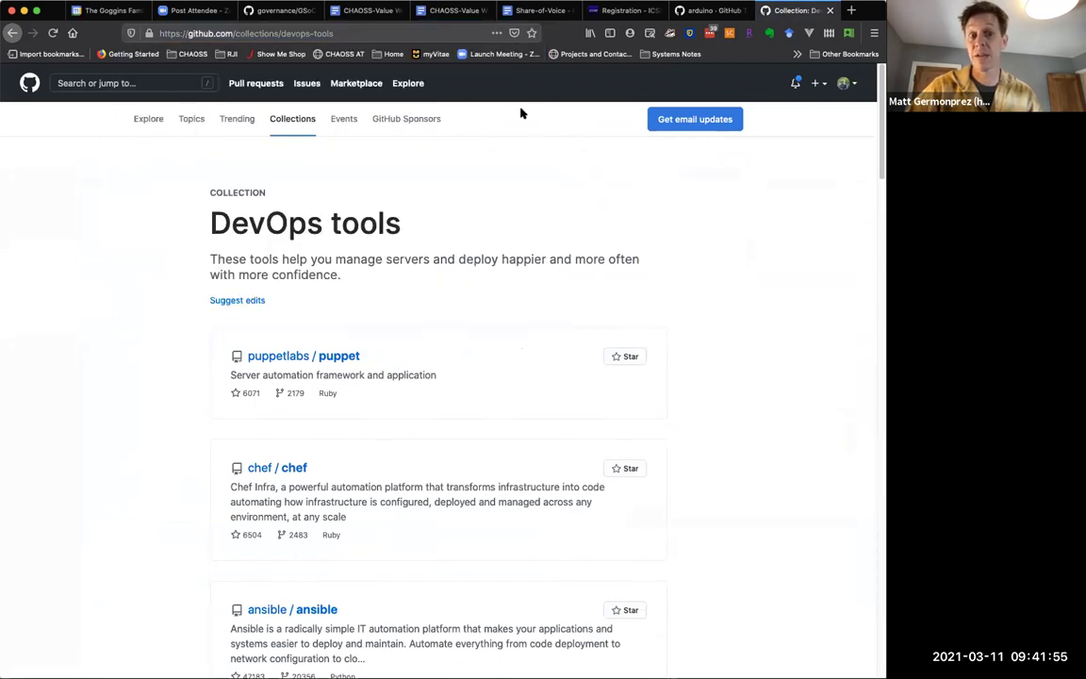
click(441, 12)
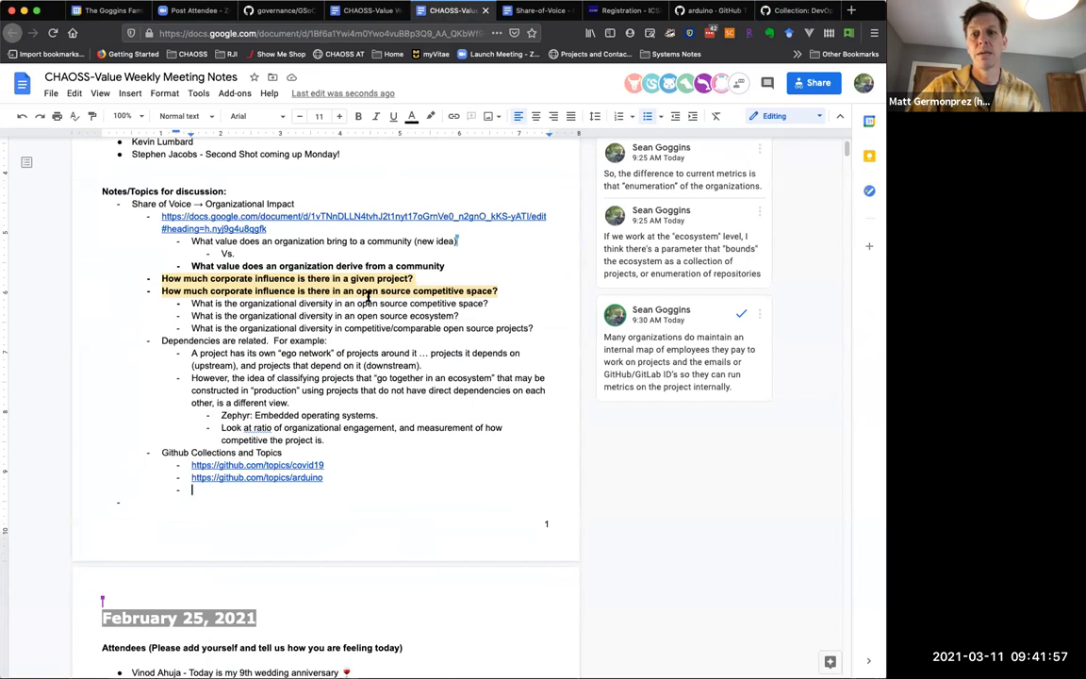
key(ctrl+v)
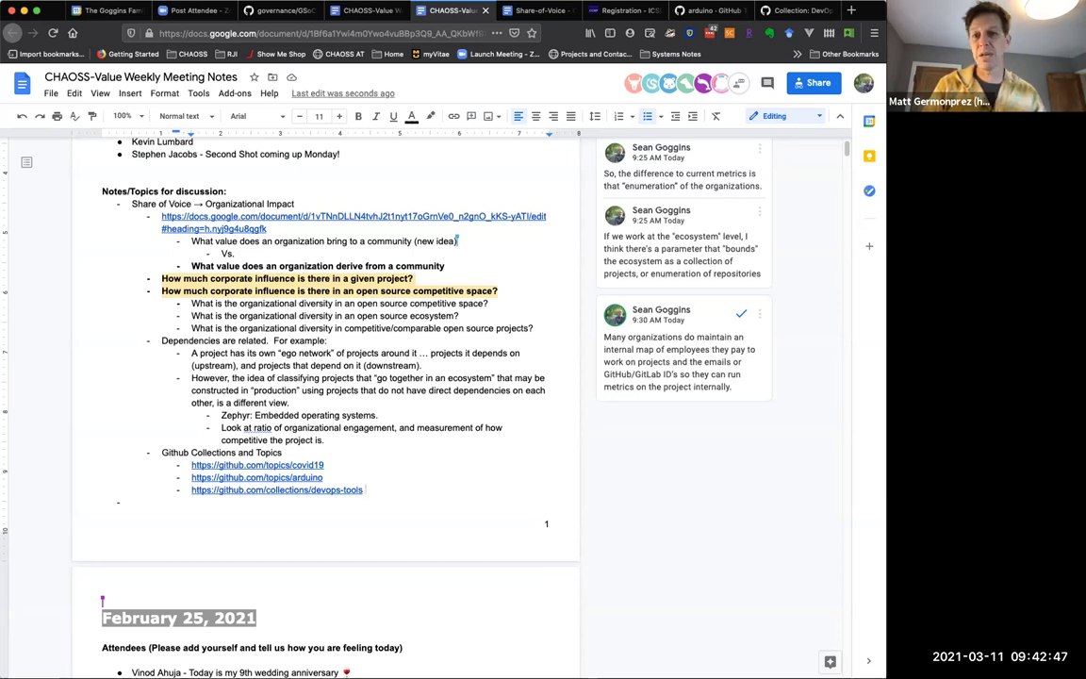
key(Return)
key(shift+Tab)
text(Met)
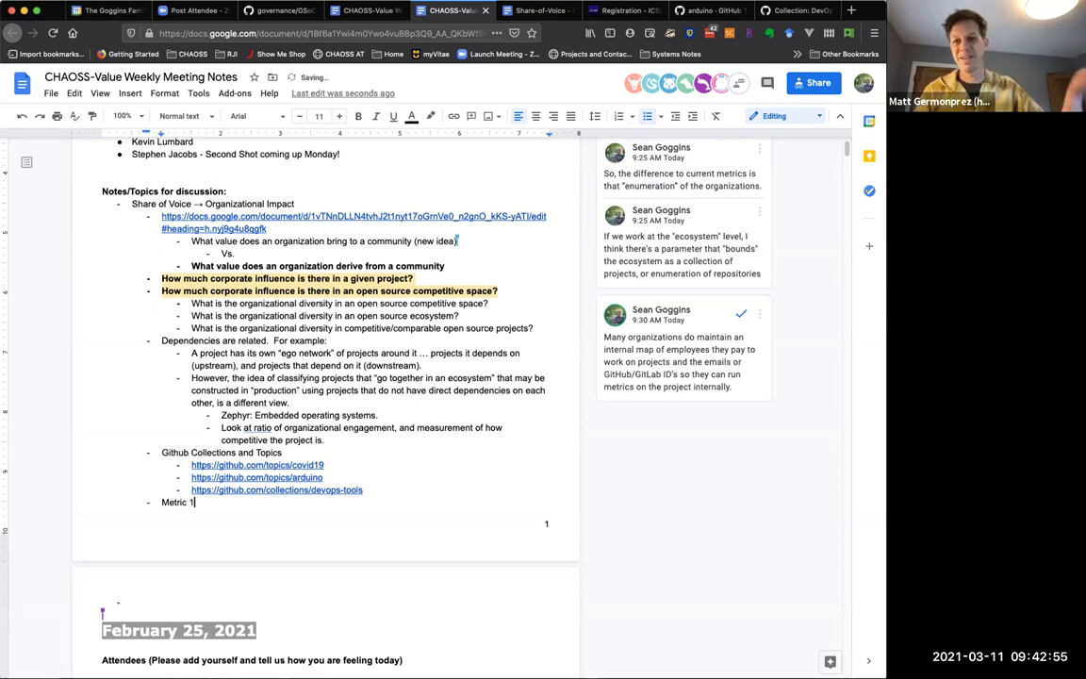
text(1)
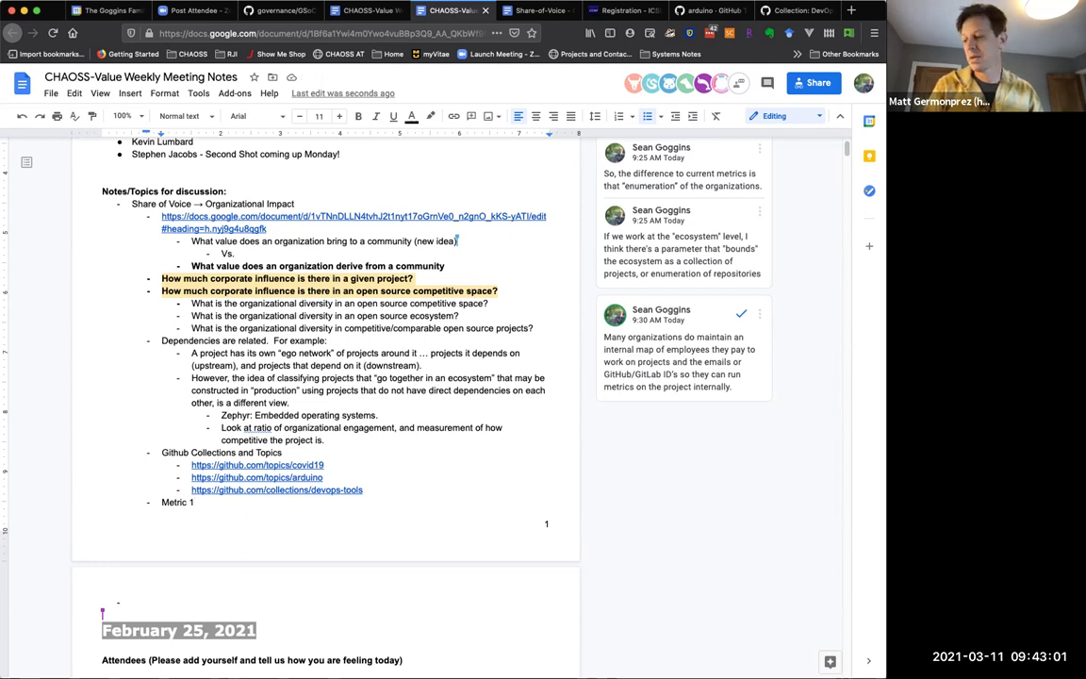
text(:)
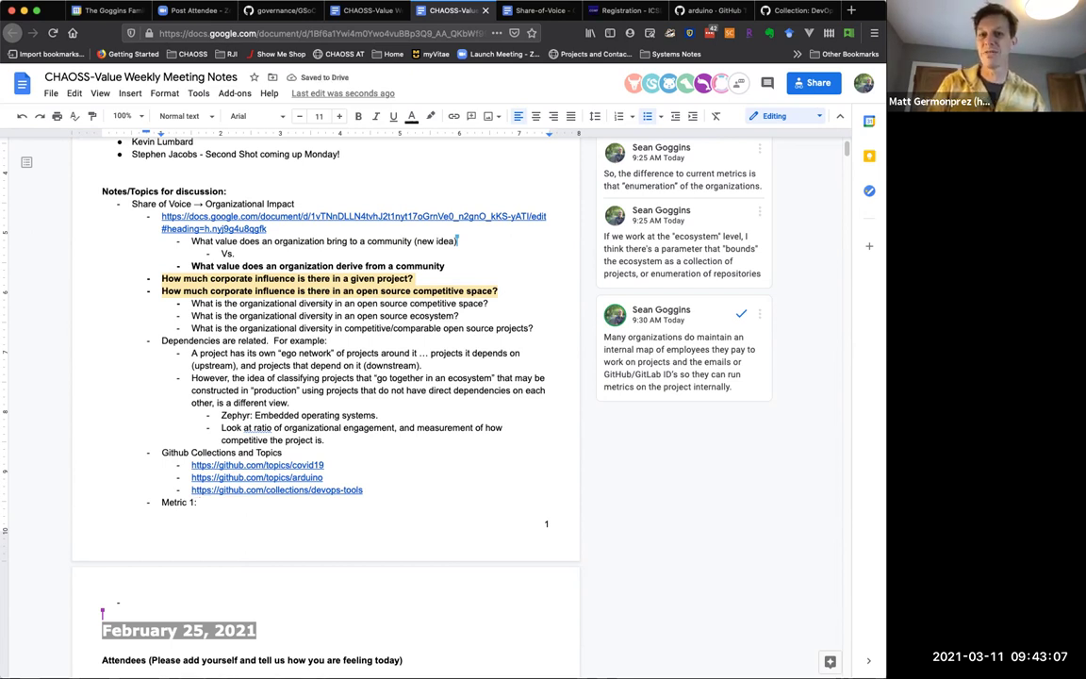
key(BackSpace)
key(BackSpace)
key(BackSpace)
key(BackSpace)
key(BackSpace)
key(BackSpace)
key(BackSpace)
key(BackSpace)
key(BackSpace)
key(BackSpace)
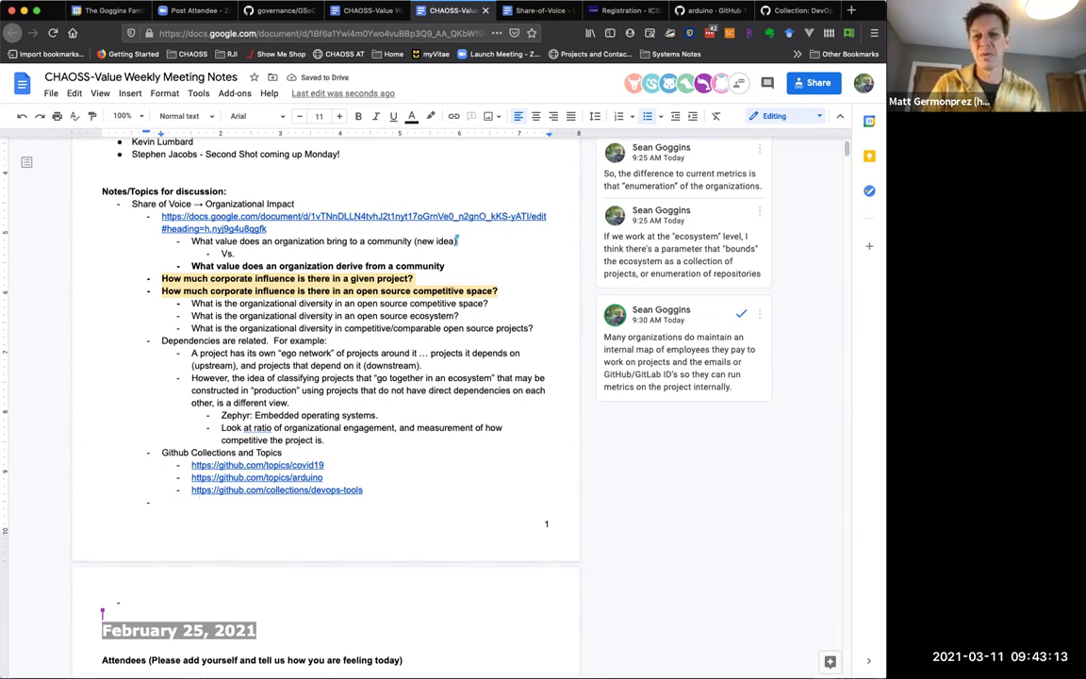
Extend the Dependencies bullet's first sentence with "to “Ecosystem”" and accept the grammar suggestion "at the ratio" in the organizational engagement bullet.
click(268, 340)
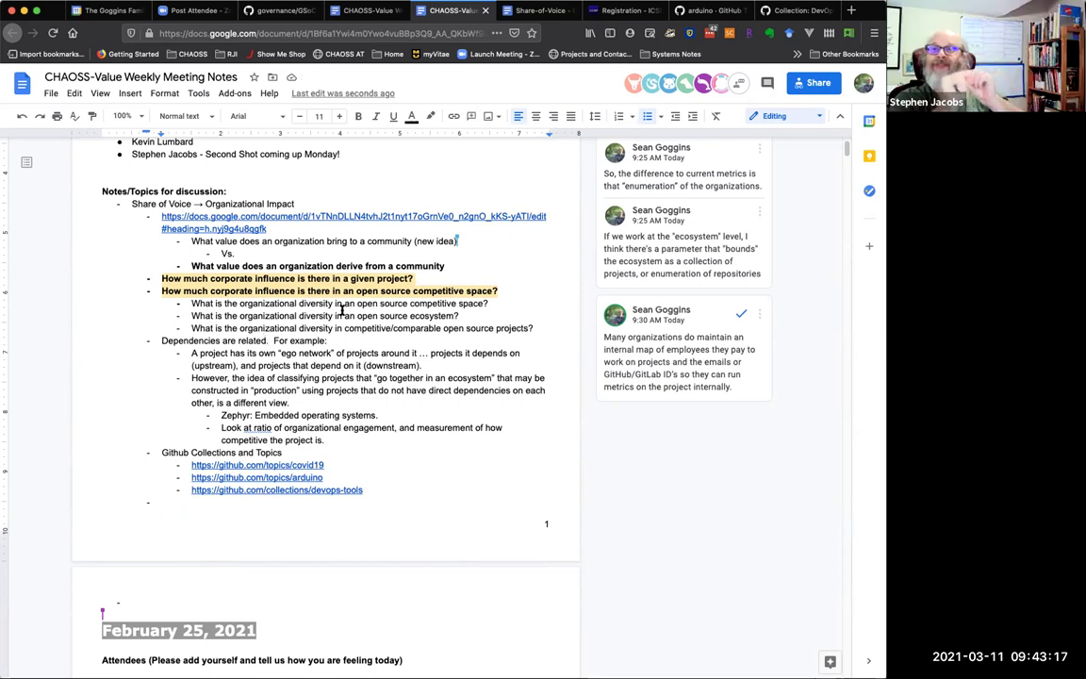
key(BackSpace)
text(to)
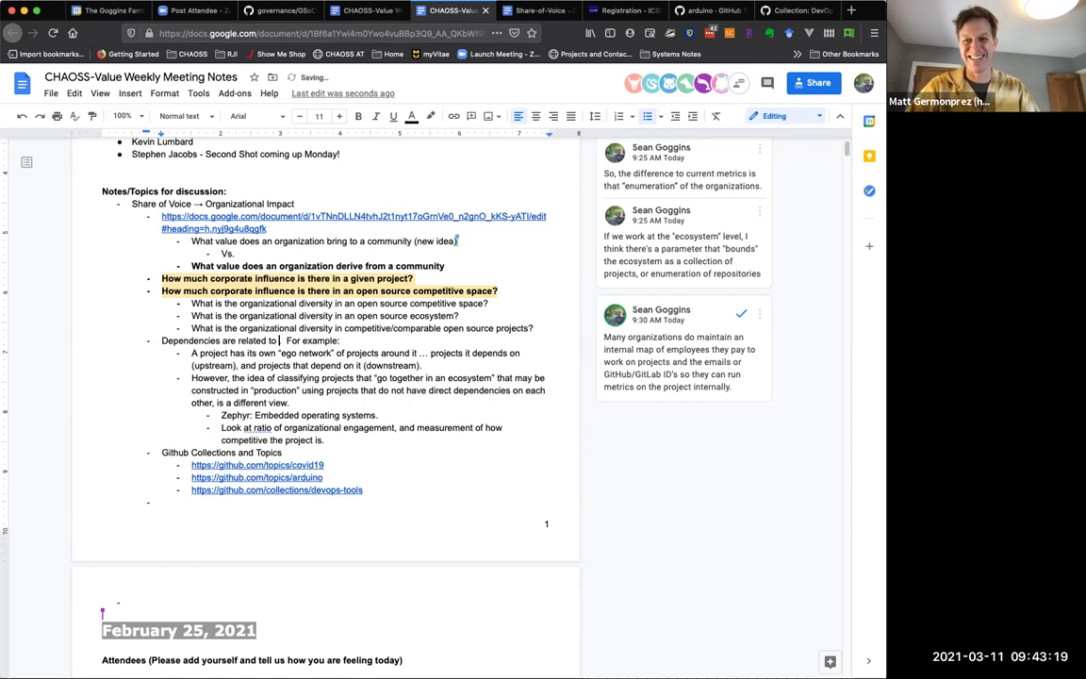
text( "Ecosystem")
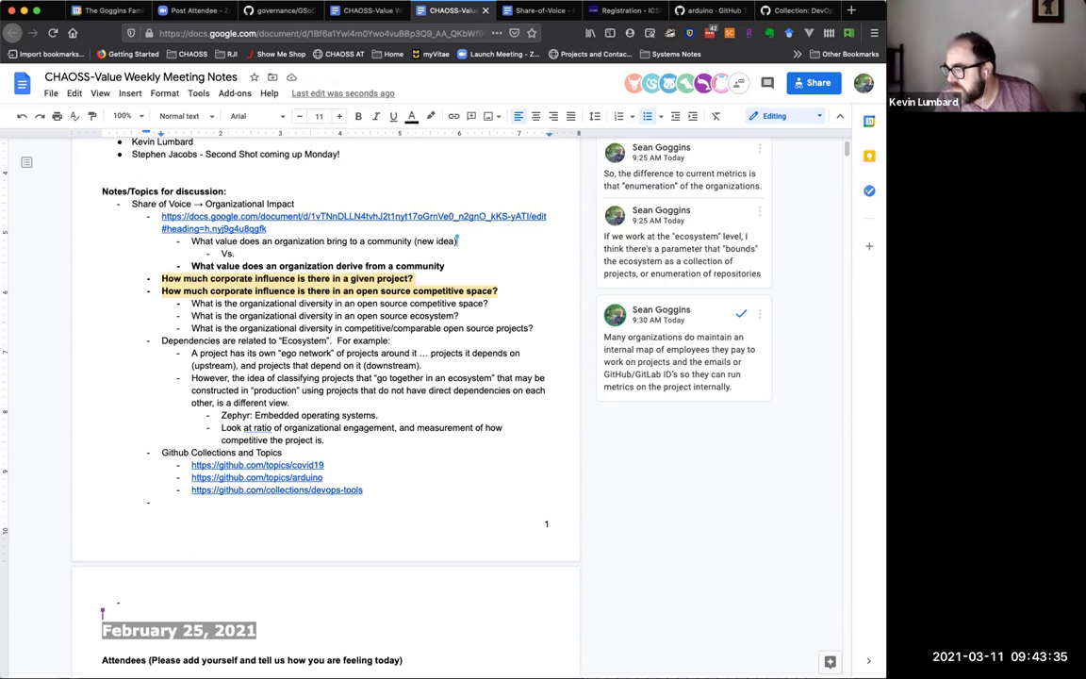
right_click(260, 429)
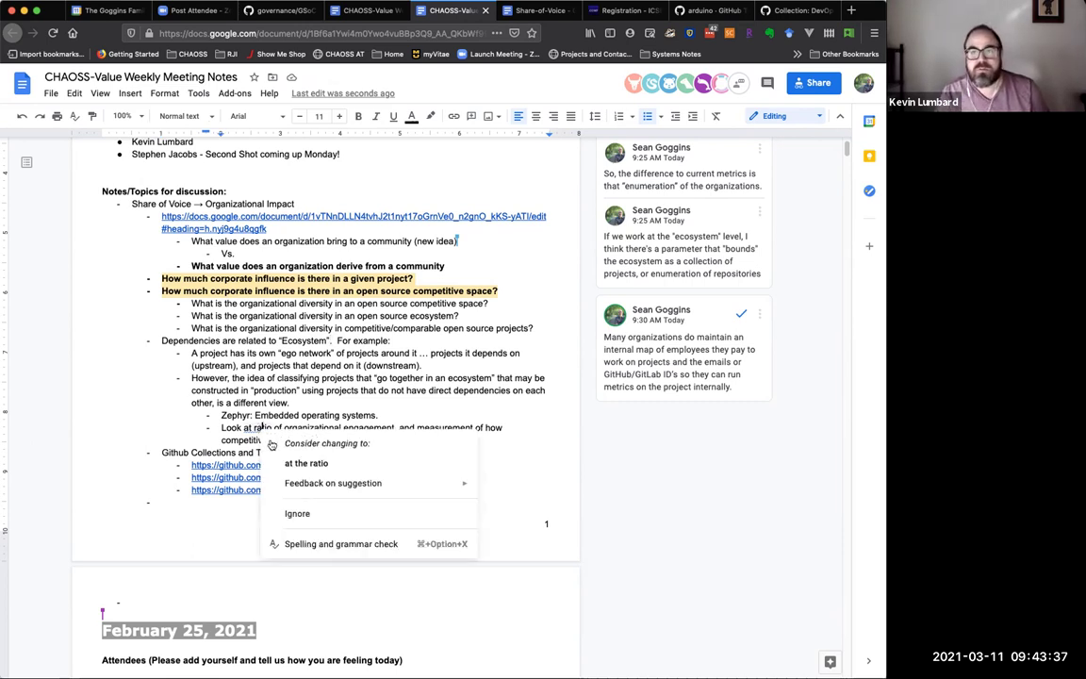
click(292, 463)
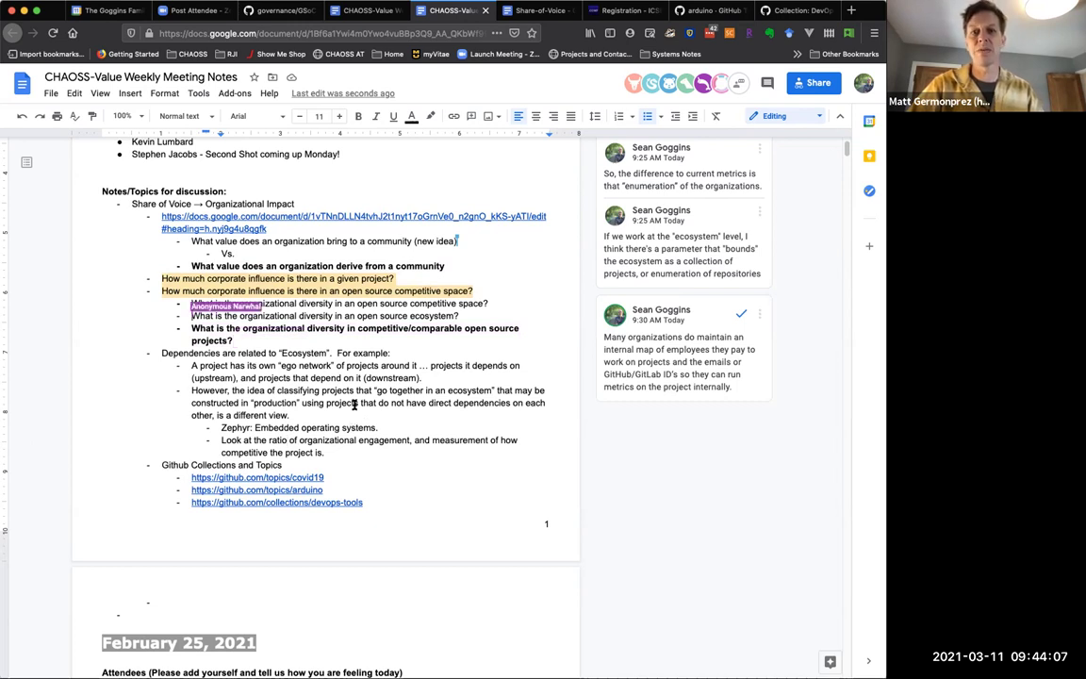
Make "ego network", the "Github Collections and Topics" bullet and the phrase "constructed in “production”" bold.
drag(280, 366, 331, 365)
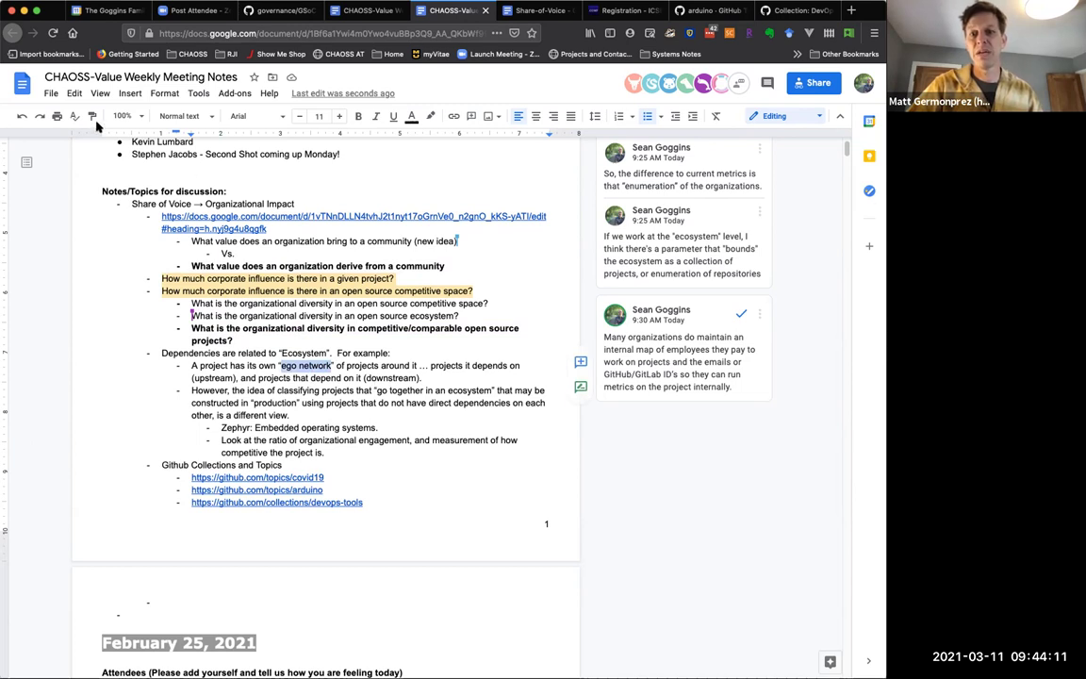
key(super+b)
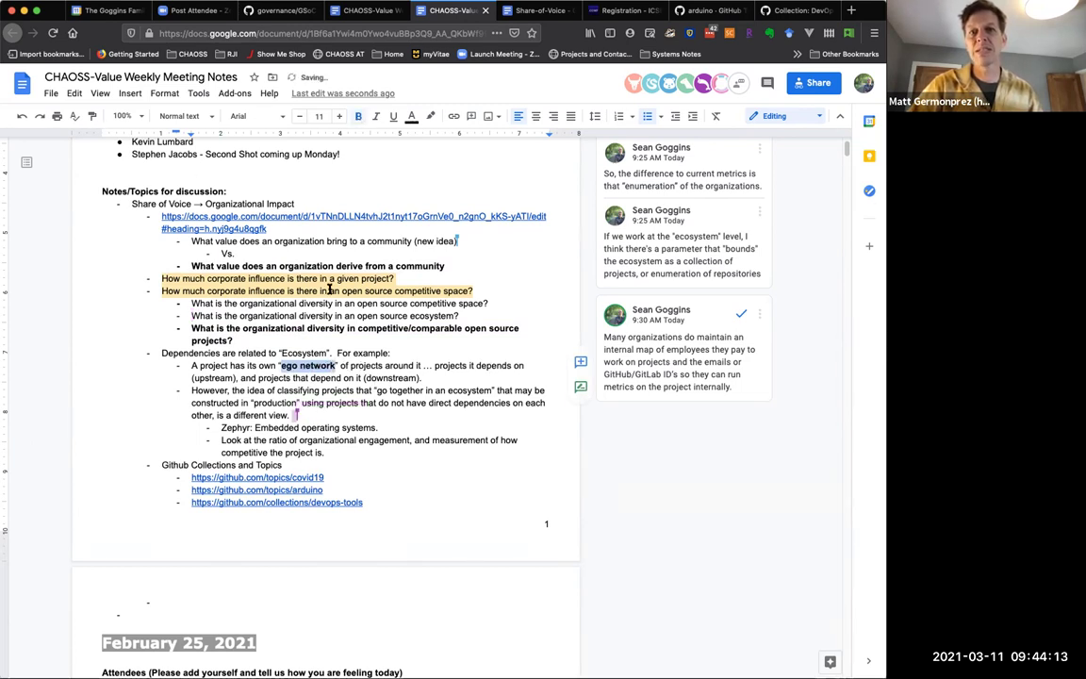
click(359, 403)
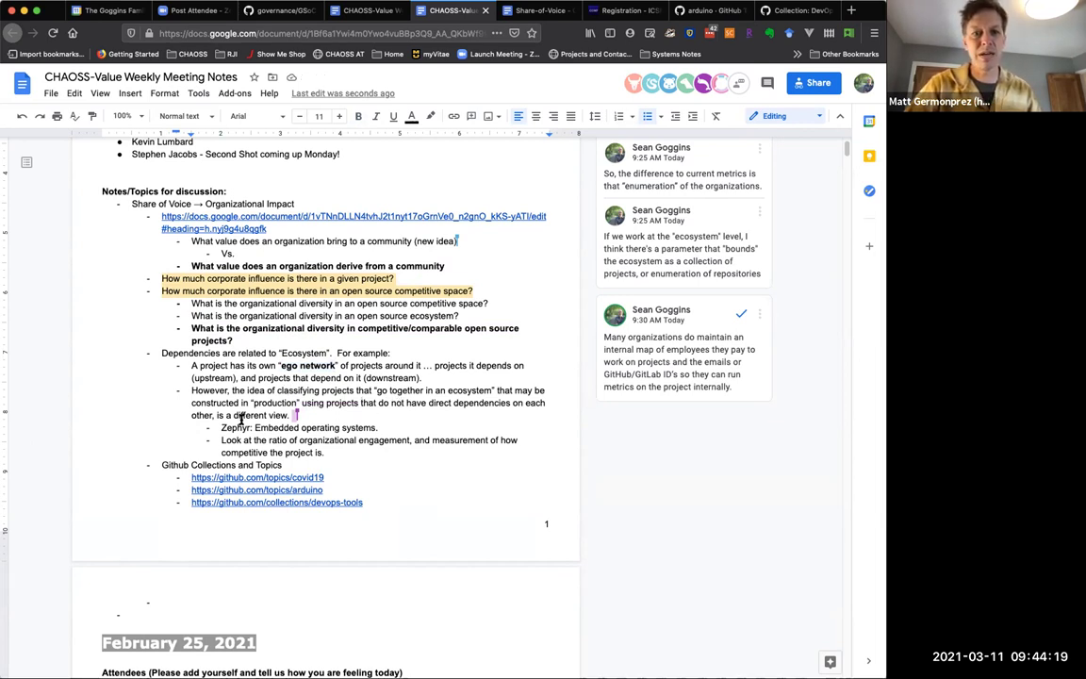
drag(161, 465, 333, 464)
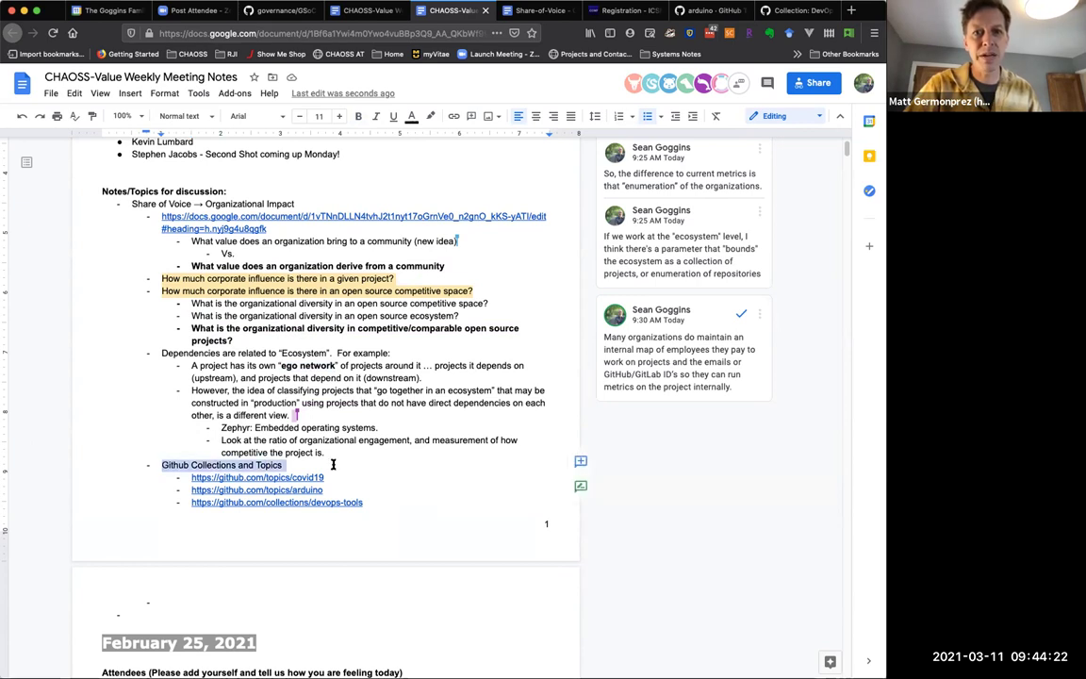
click(359, 117)
click(400, 452)
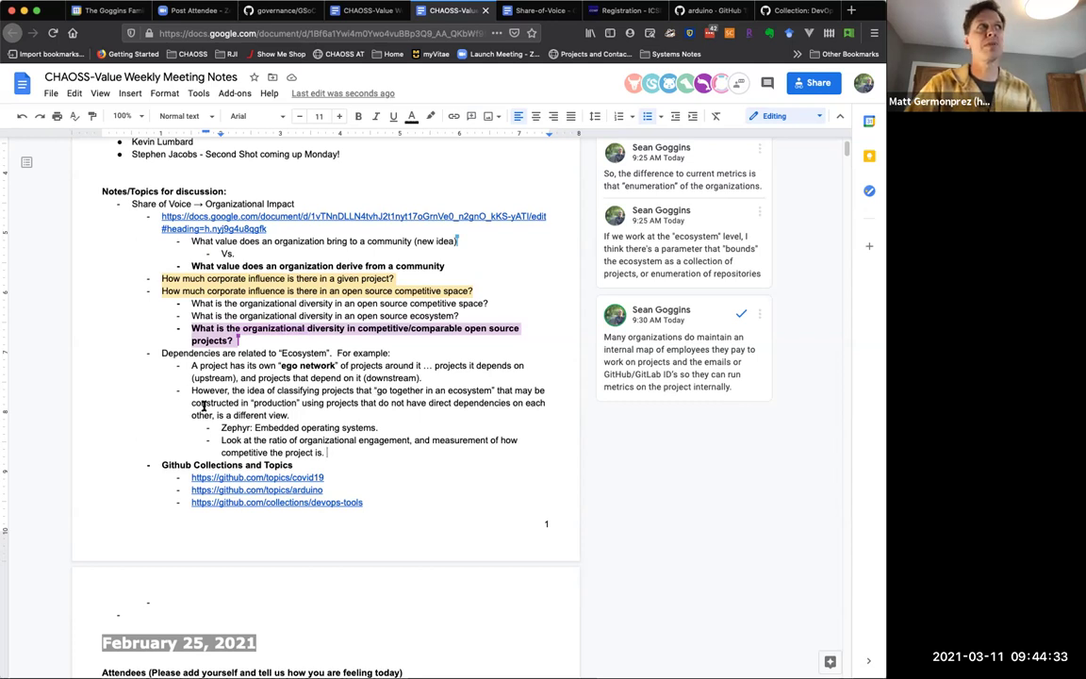
drag(189, 402, 300, 404)
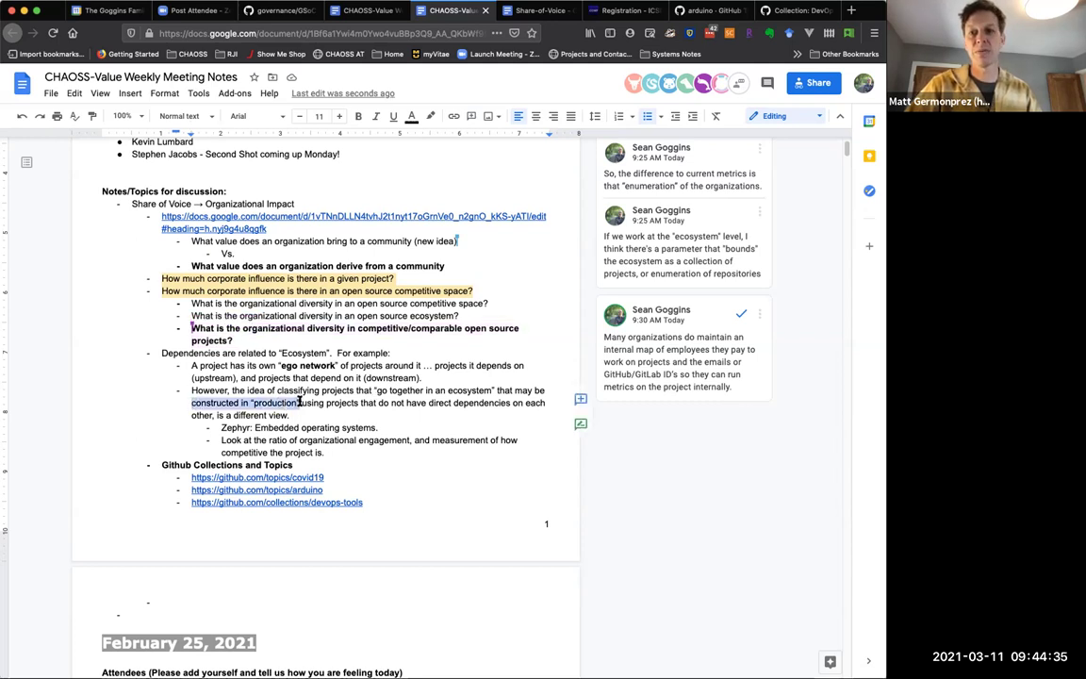
click(358, 116)
Start a comment on the bold production phrase: For example, operating system packages that are managed by OS package managers and often "go together".
click(581, 399)
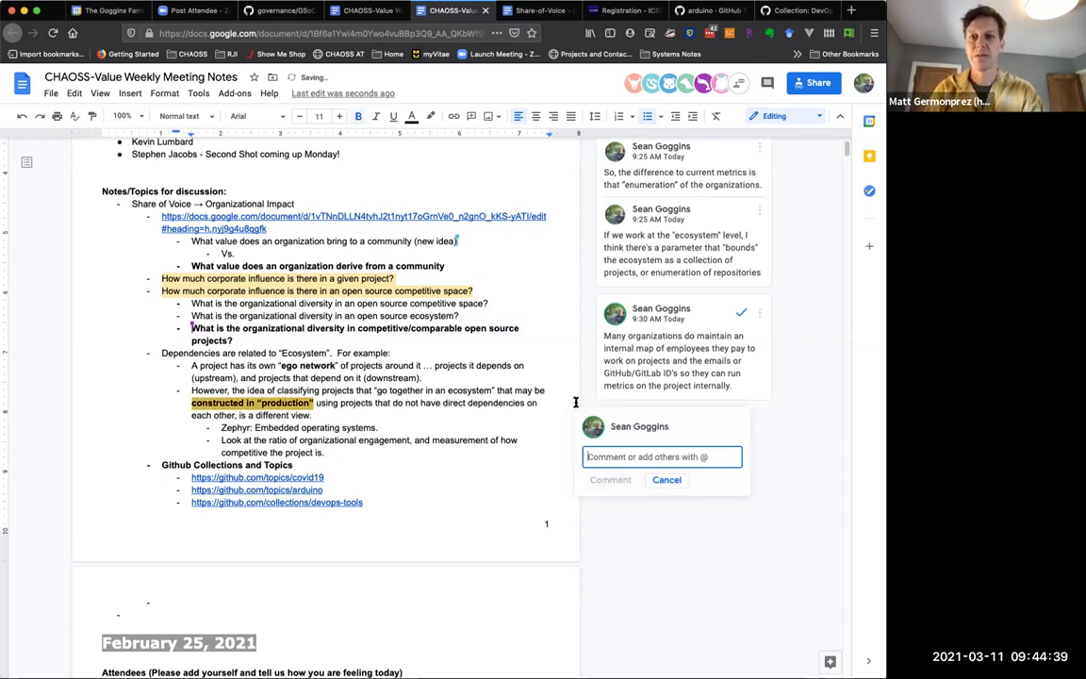
text(For)
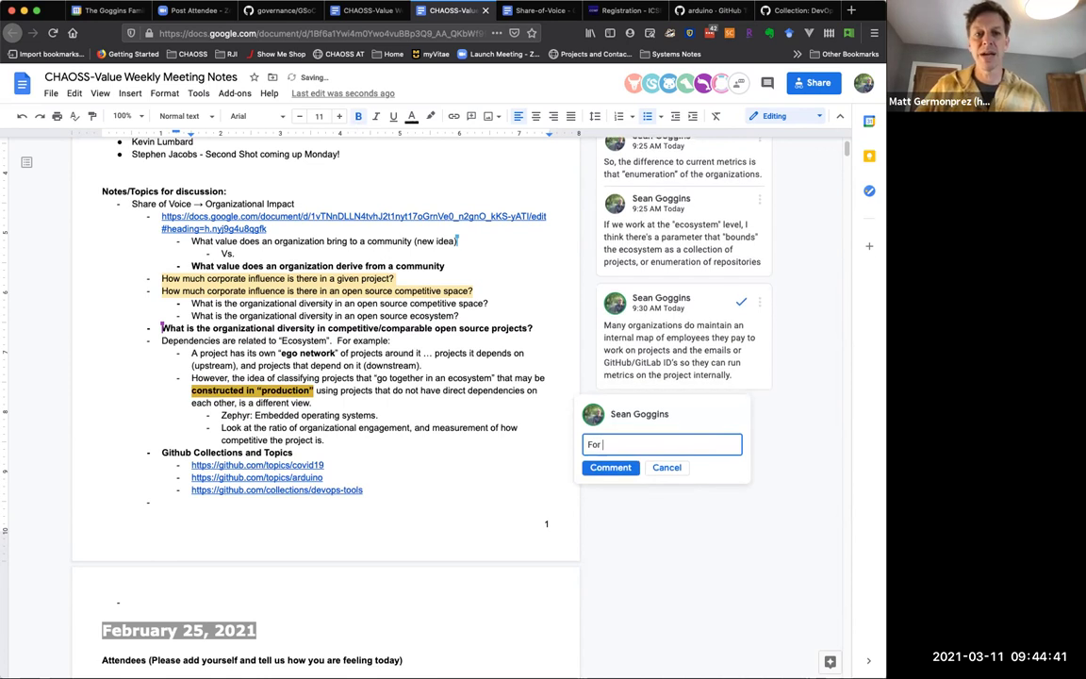
text( example, )
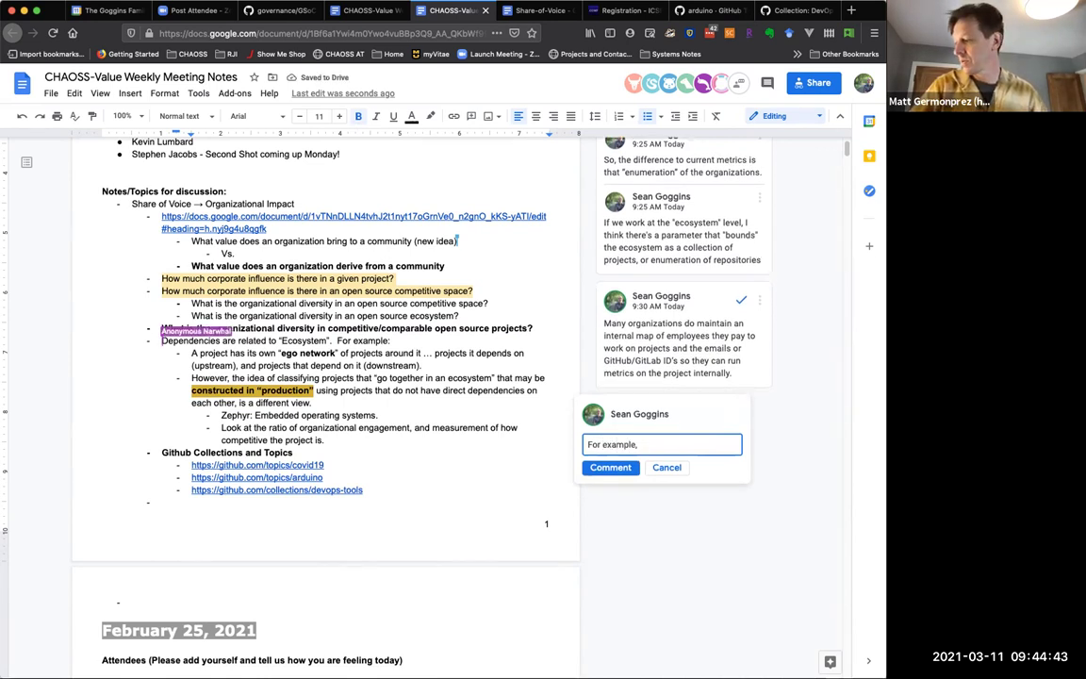
text(operating system packages that are managed by OS package managers and)
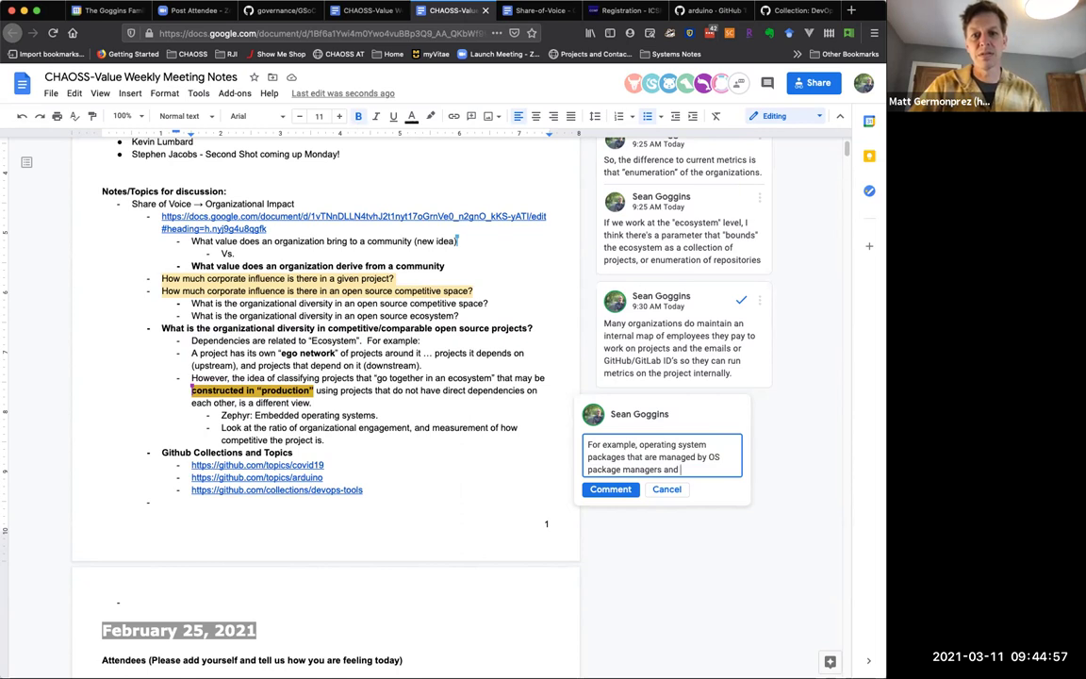
text(often "go t)
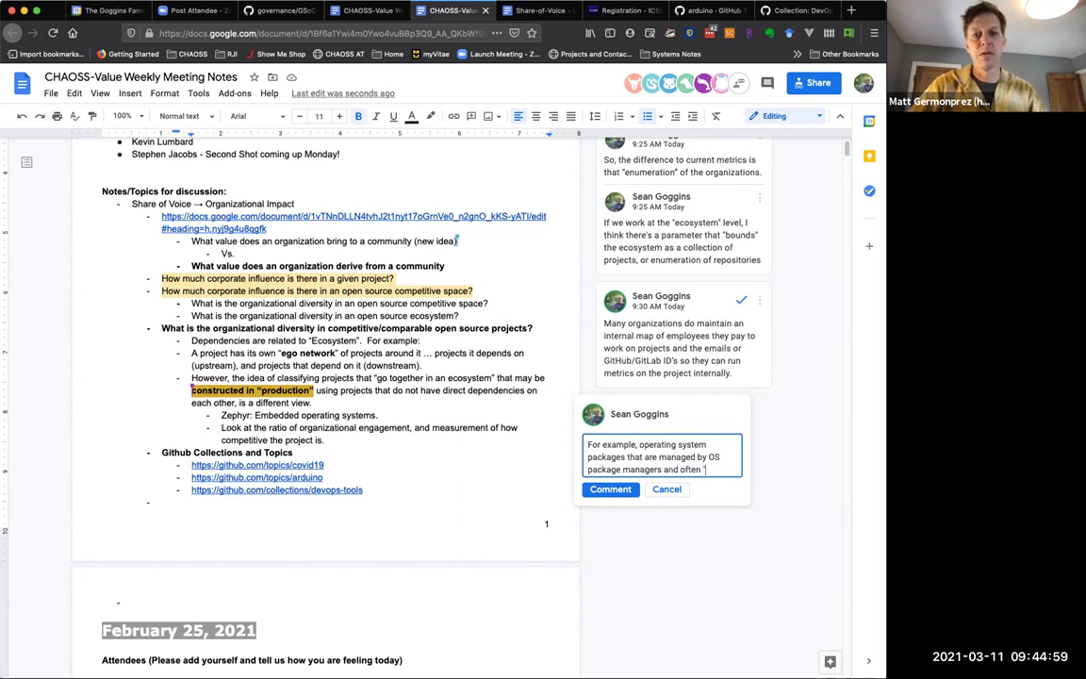
text(ogether)
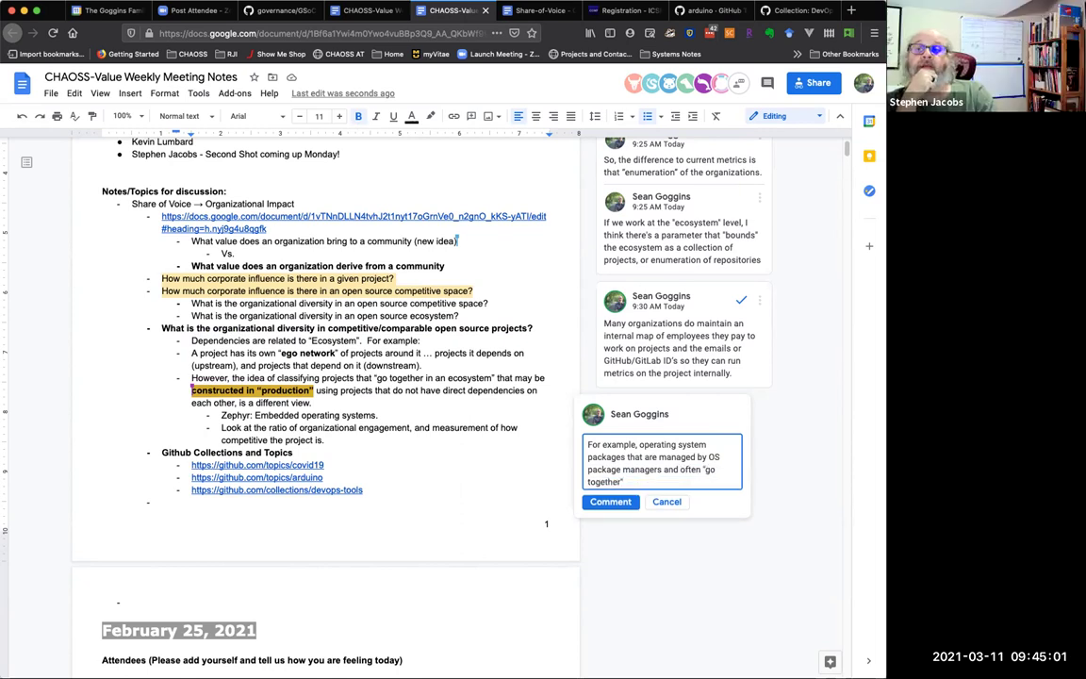
Complete the comment with the sentence: Like the "LAMP Stack" installation of Ubuntu or Fedora. Post it.
text(".  Like th)
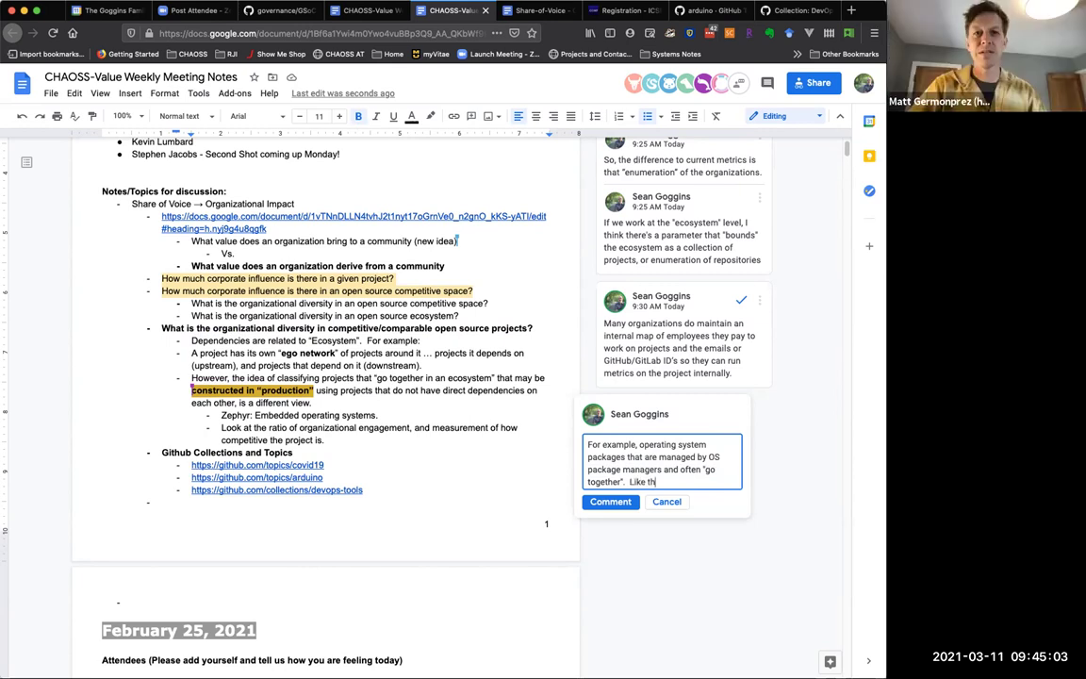
text(e "LAMP STACK)
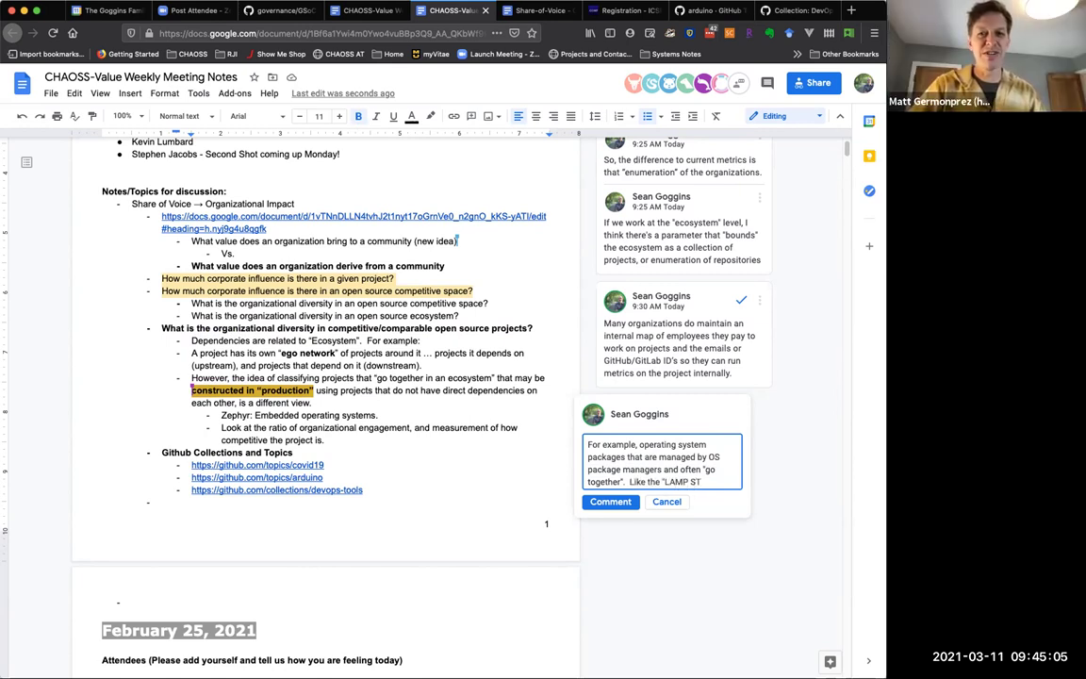
key(BackSpace)
key(BackSpace)
key(BackSpace)
key(BackSpace)
text(tack")
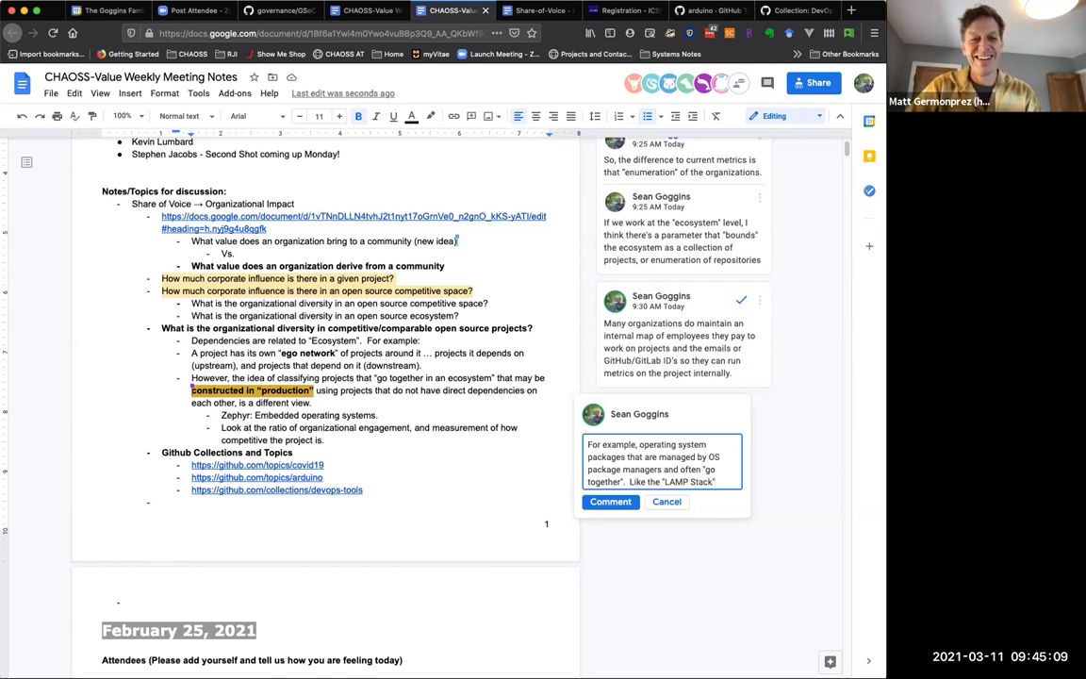
text( co)
key(BackSpace)
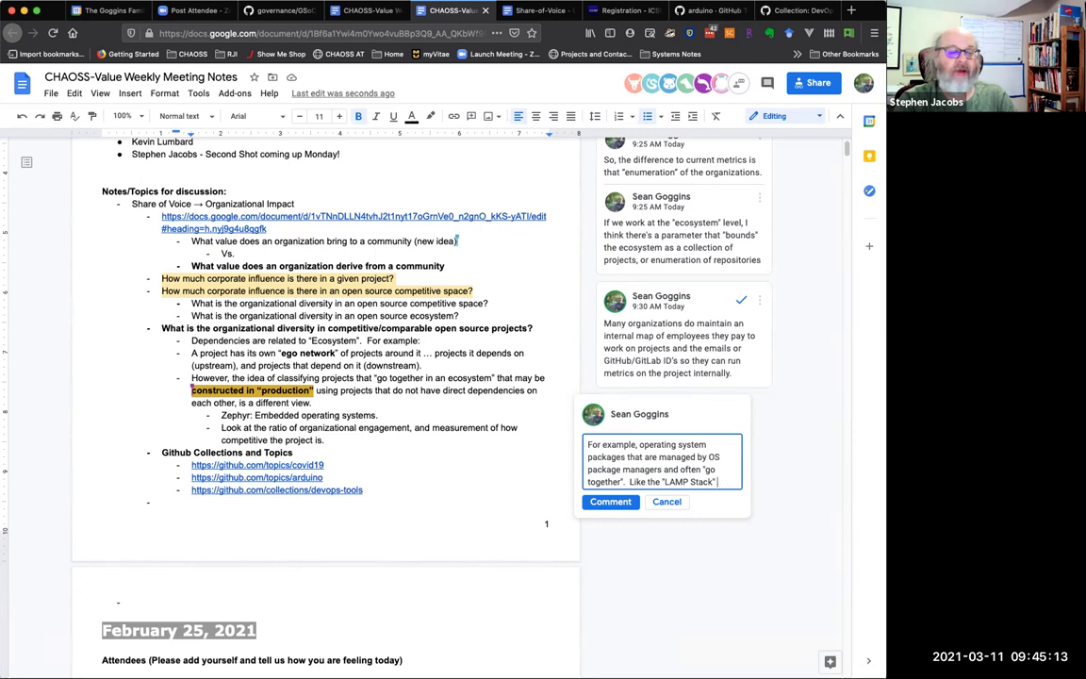
text(installation of Ubuntu or Fe)
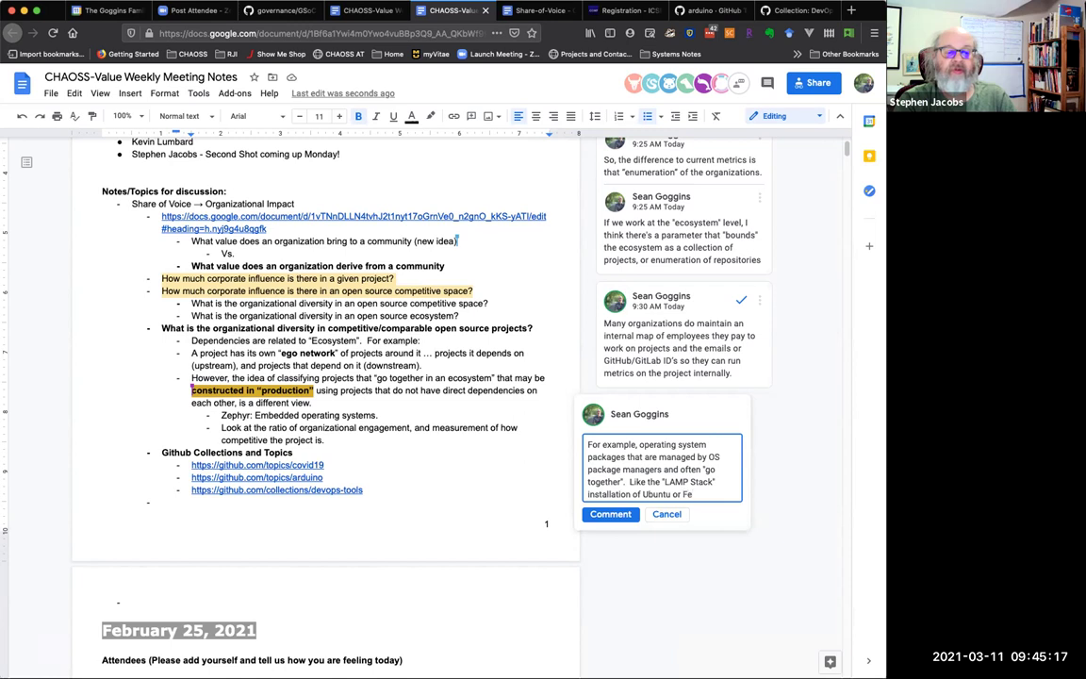
text(dora.)
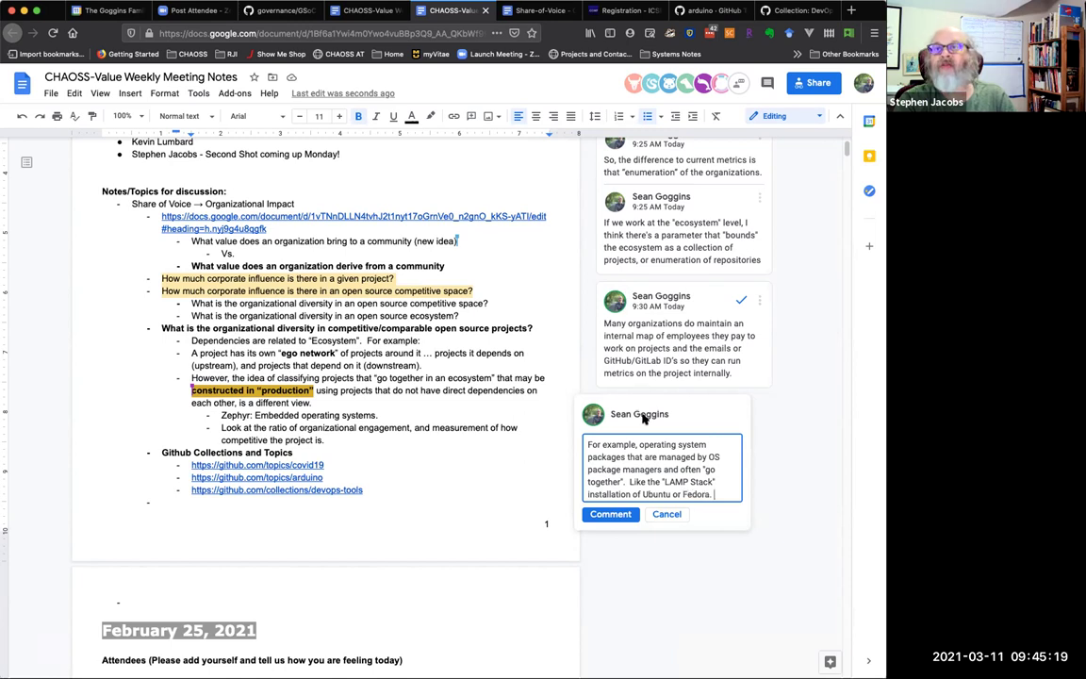
click(611, 514)
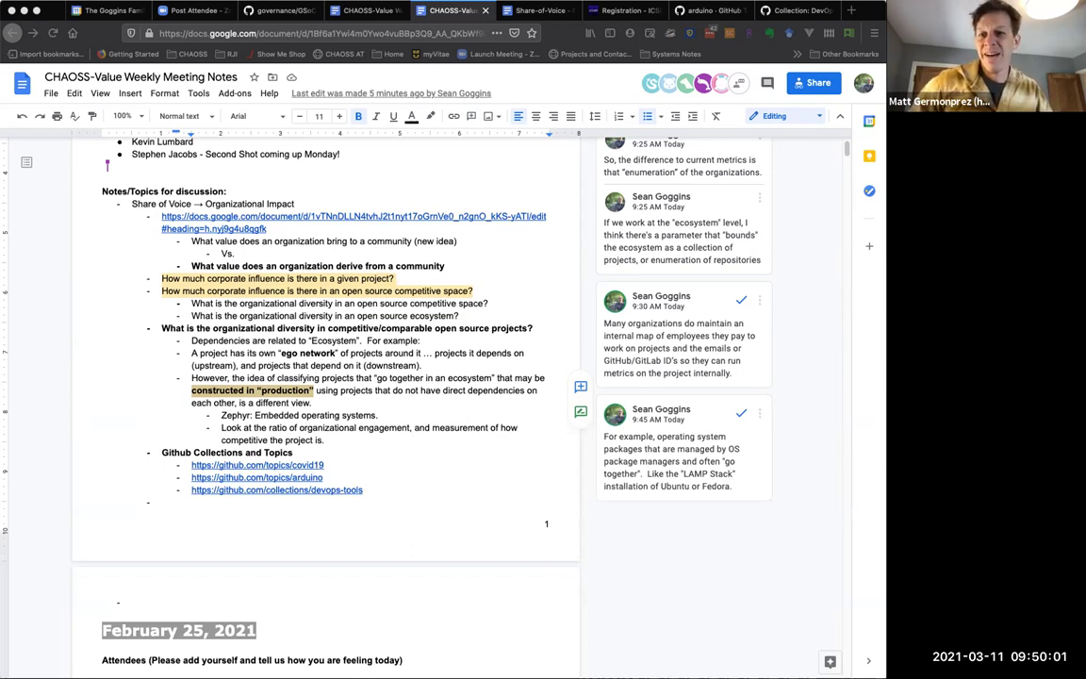
Write "Tagging is a potential practice" in the empty bullet below the Github Collections and Topics links.
click(188, 507)
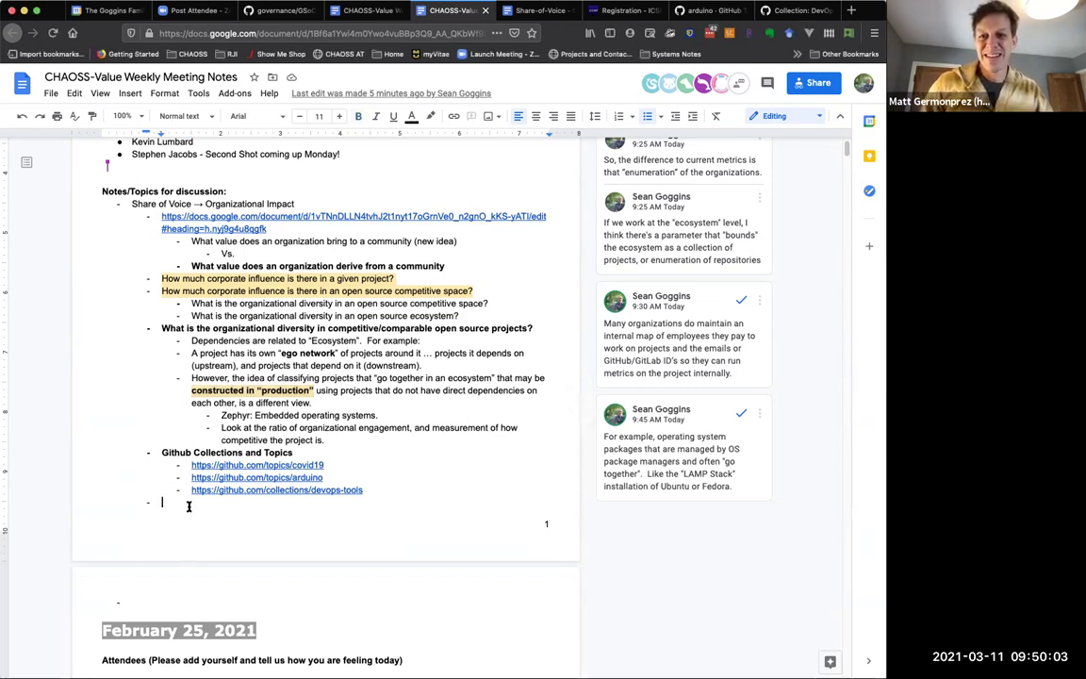
text(Tagging )
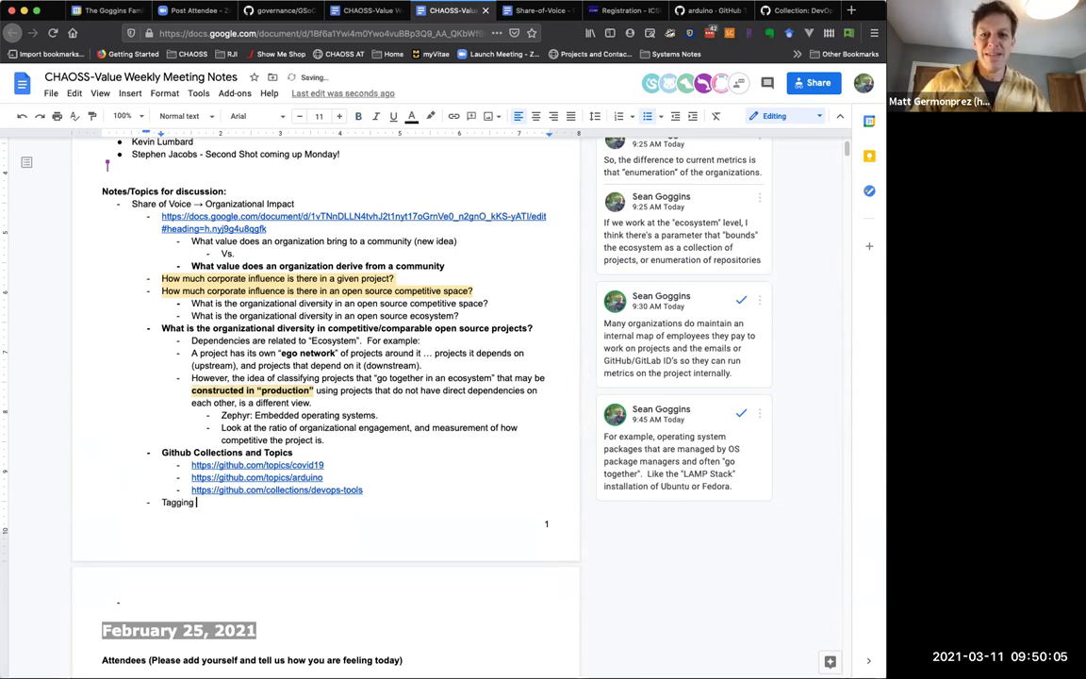
text(is a )
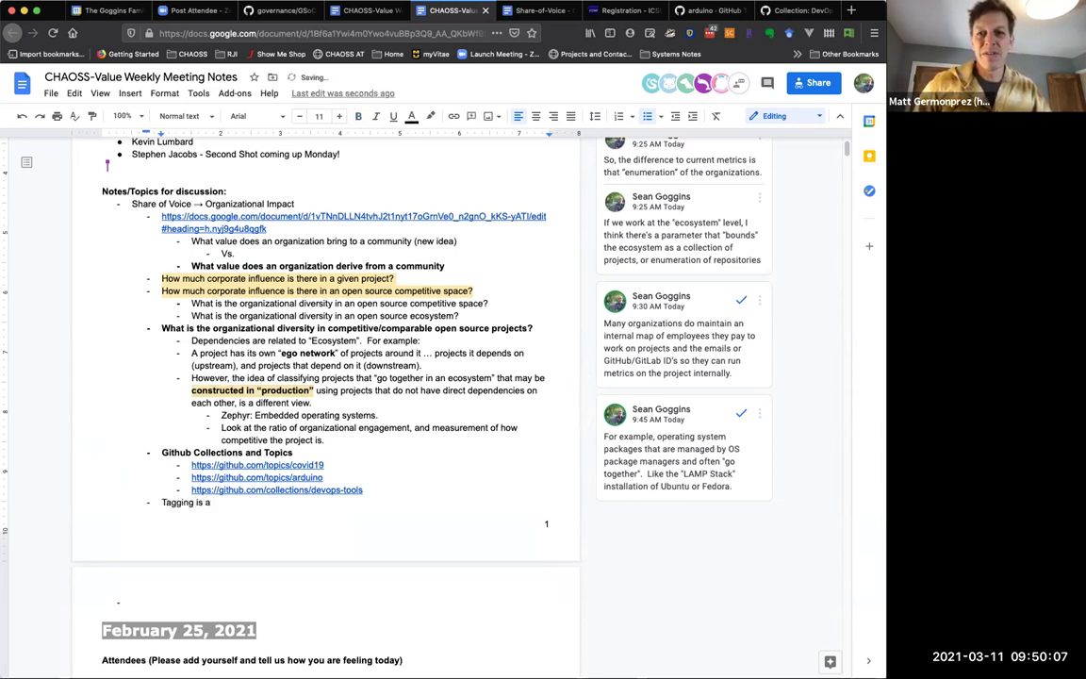
text(potential )
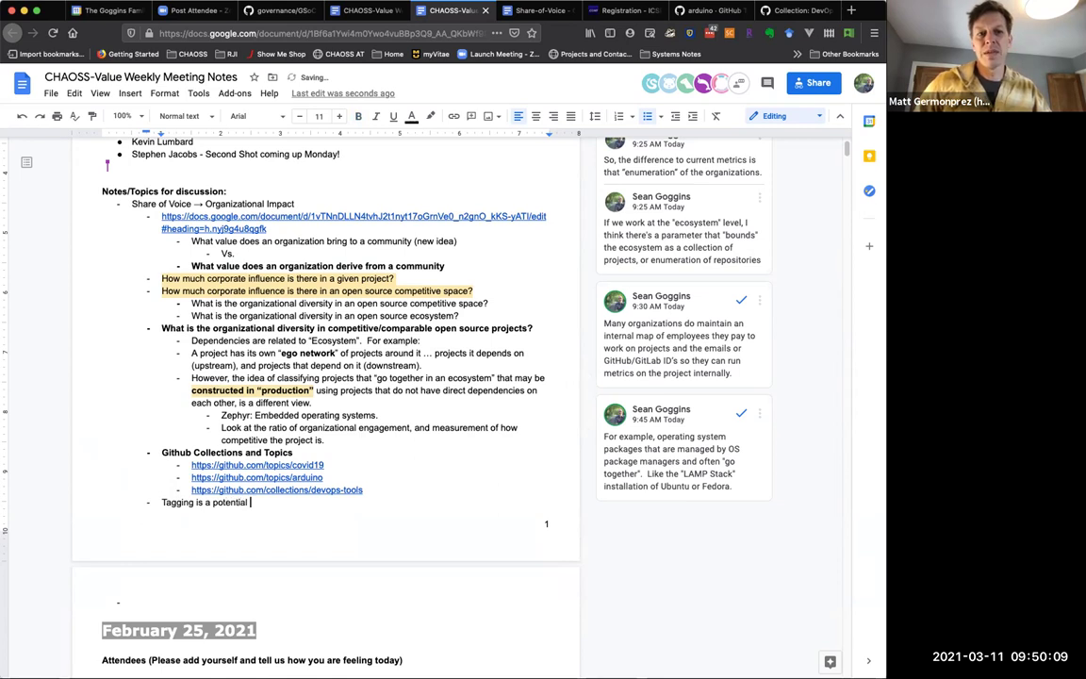
text(practice:)
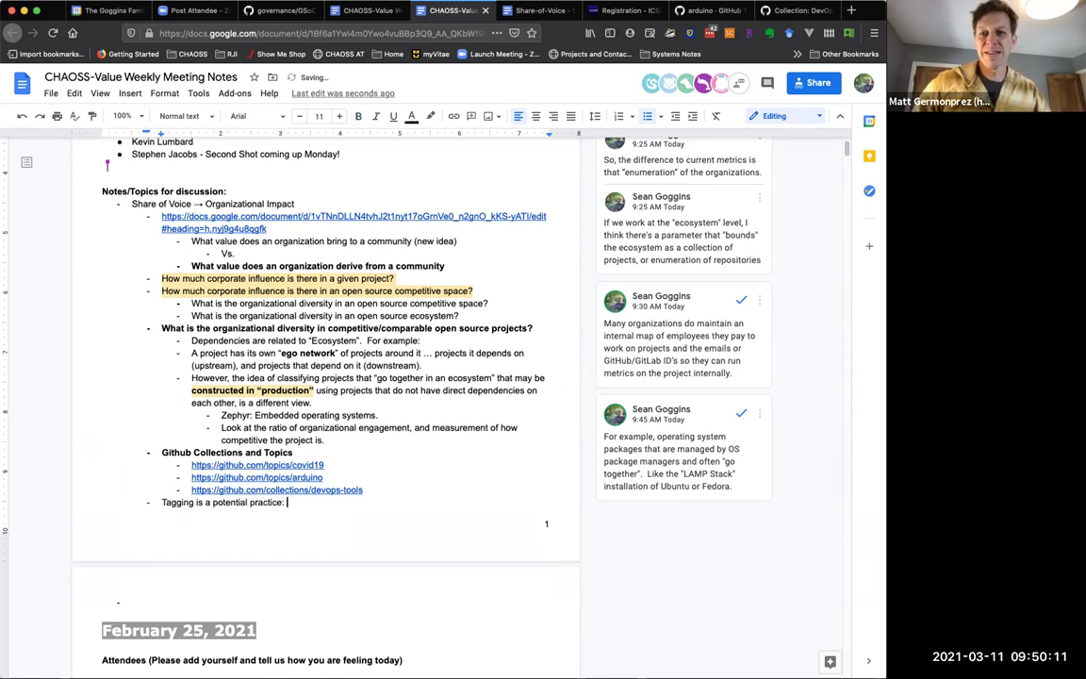
key(BackSpace)
Add an indented sub-bullet under the tagging bullet: Tags are effective for things like “Hacktoberfest”, when the project can earn a badge, for example.
key(Return)
key(Tab)
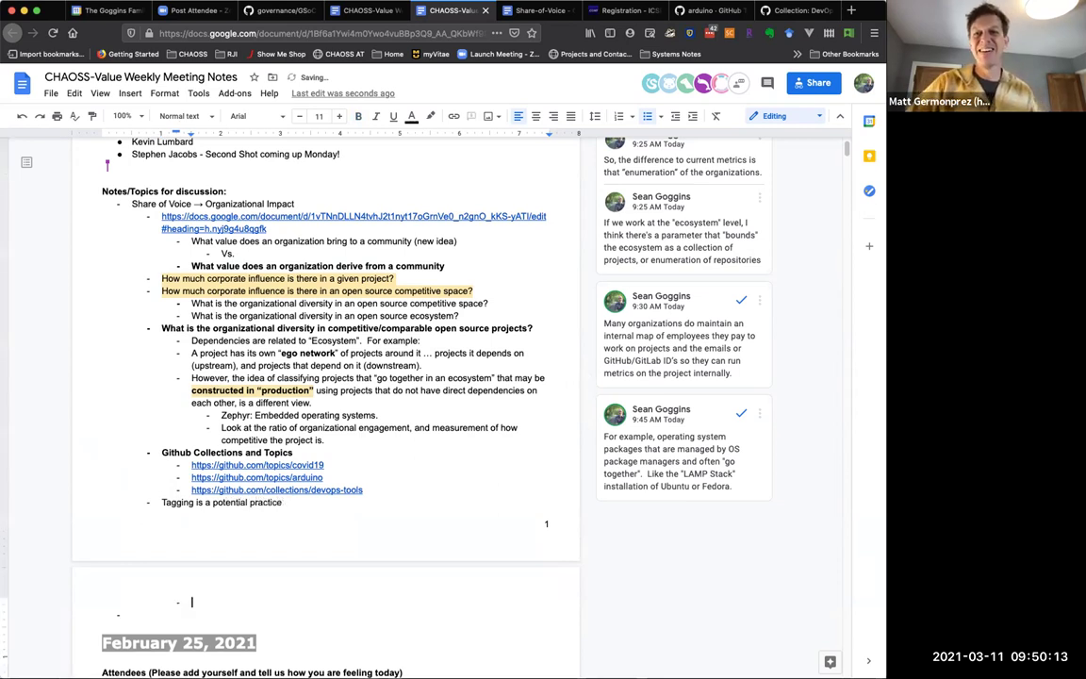
text(Tags are effective for things like "Hacktoberfest", when the project can earn a badge, for example.)
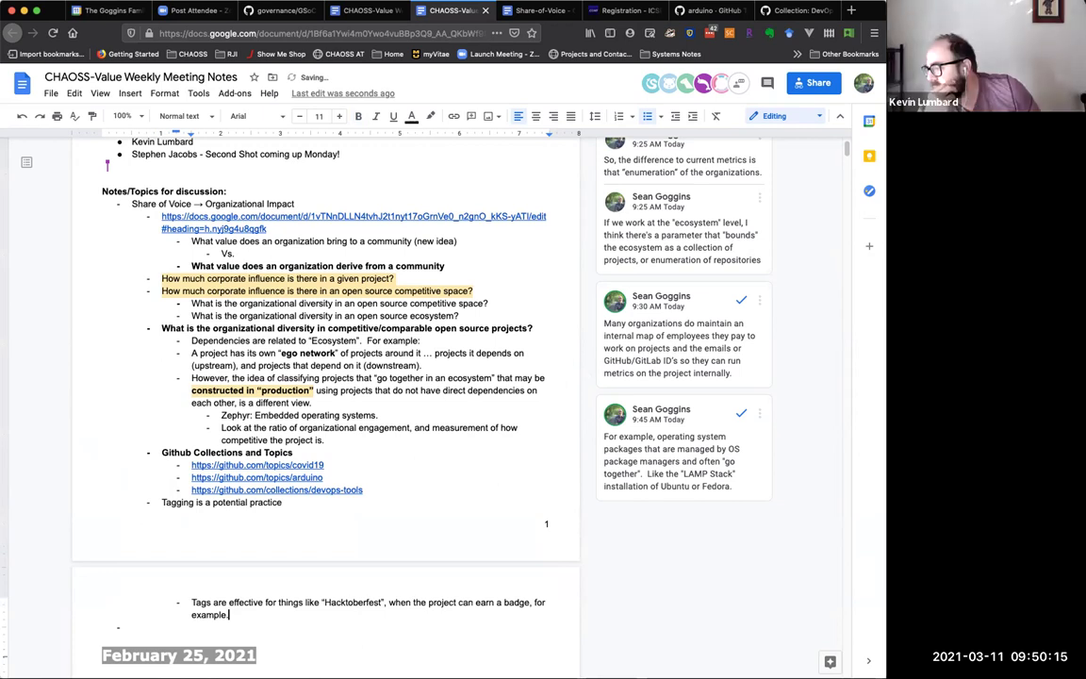